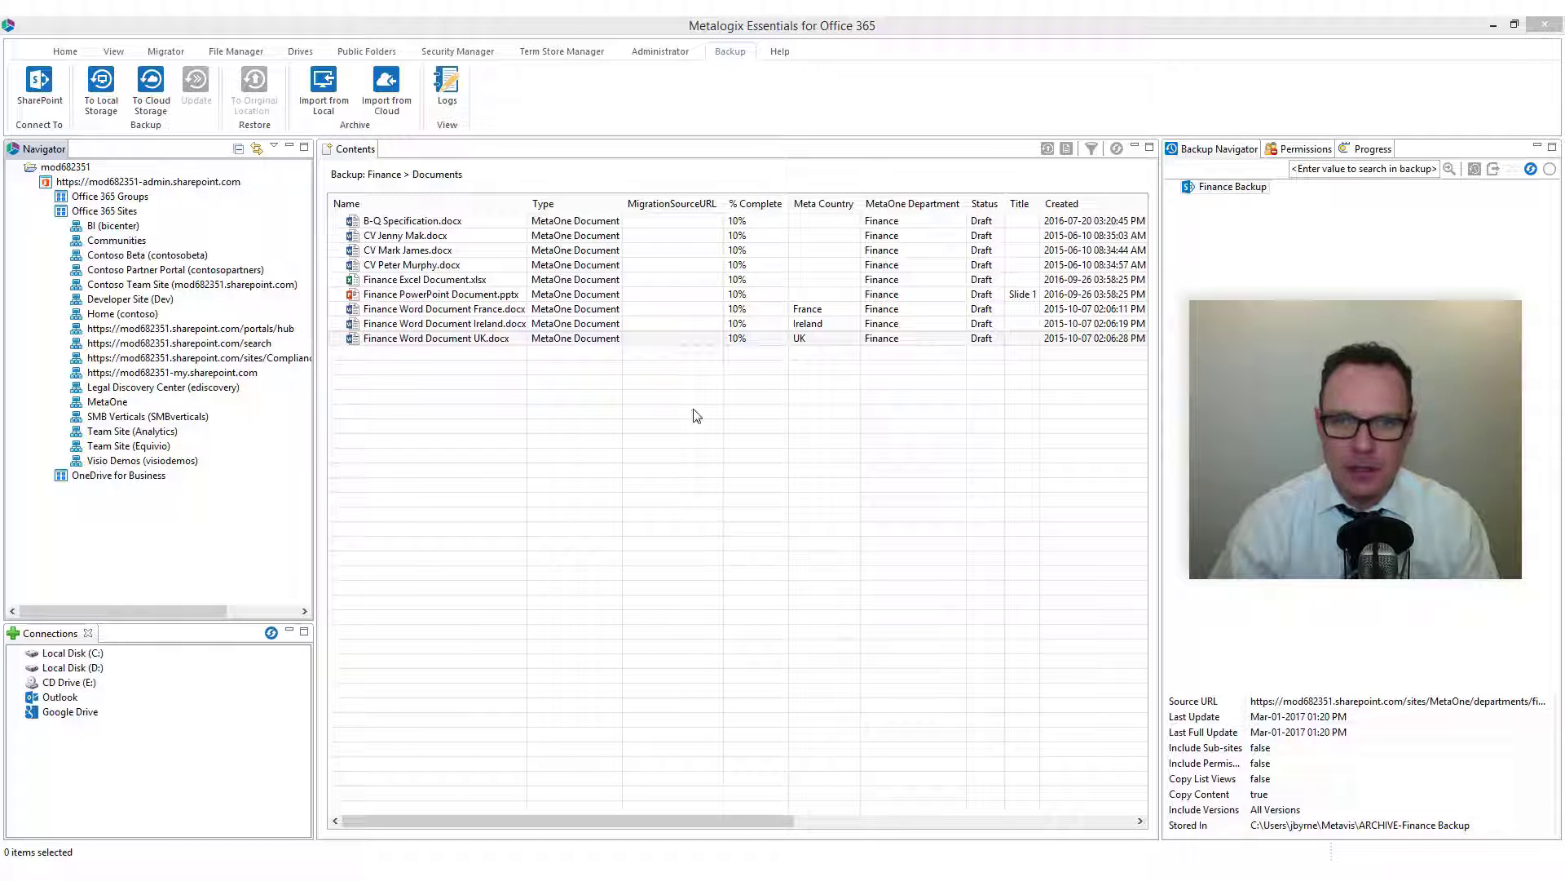
# Start a new backup to local storage and name the project OneDrive Backup.
pyautogui.click(731, 56)
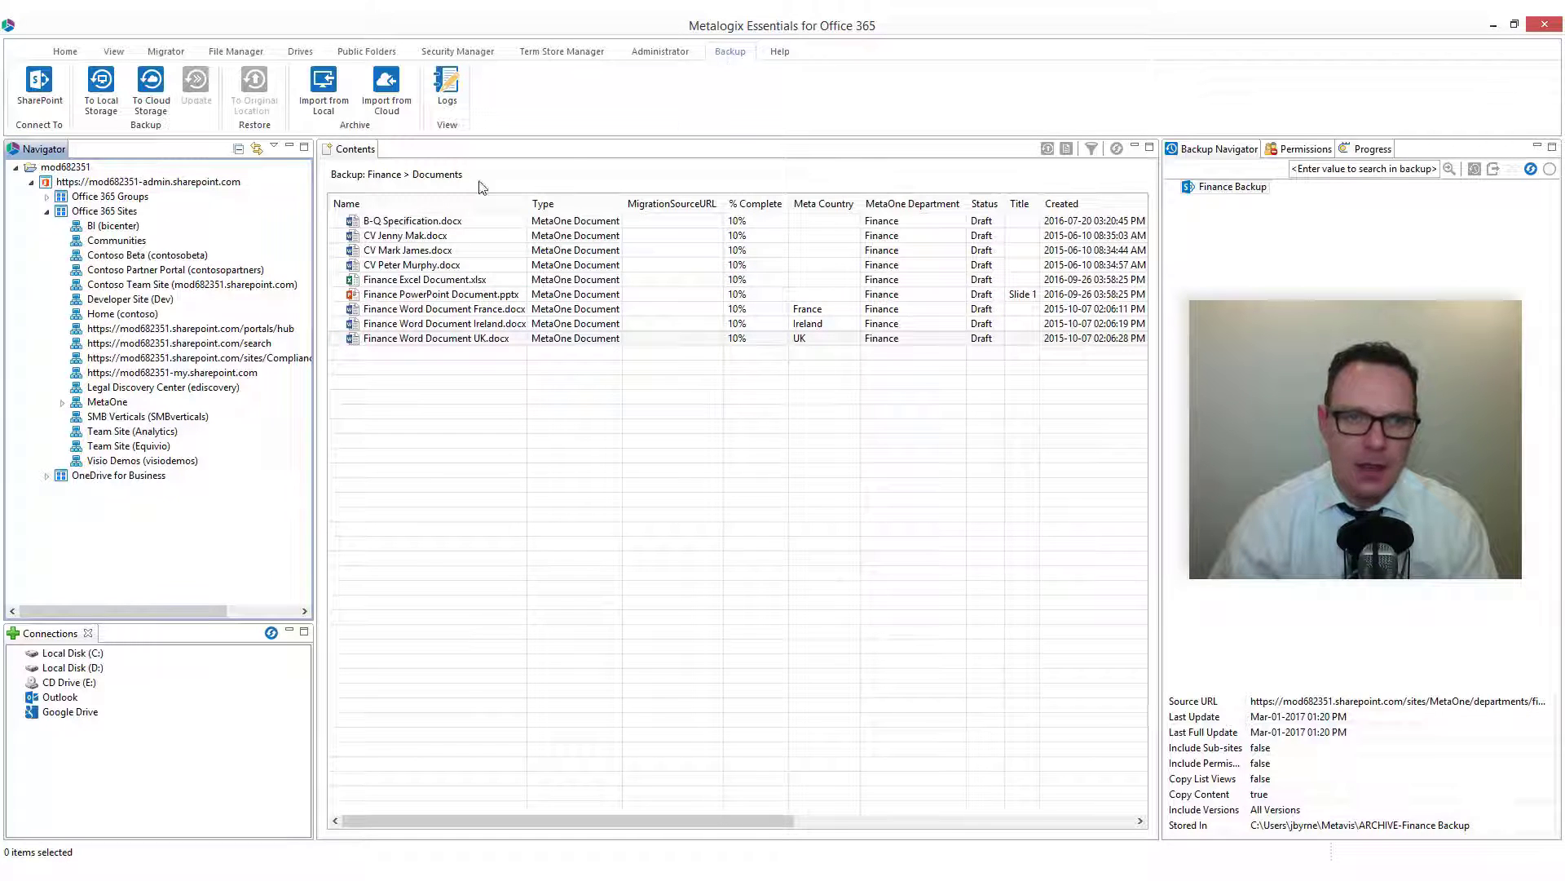
pyautogui.click(102, 99)
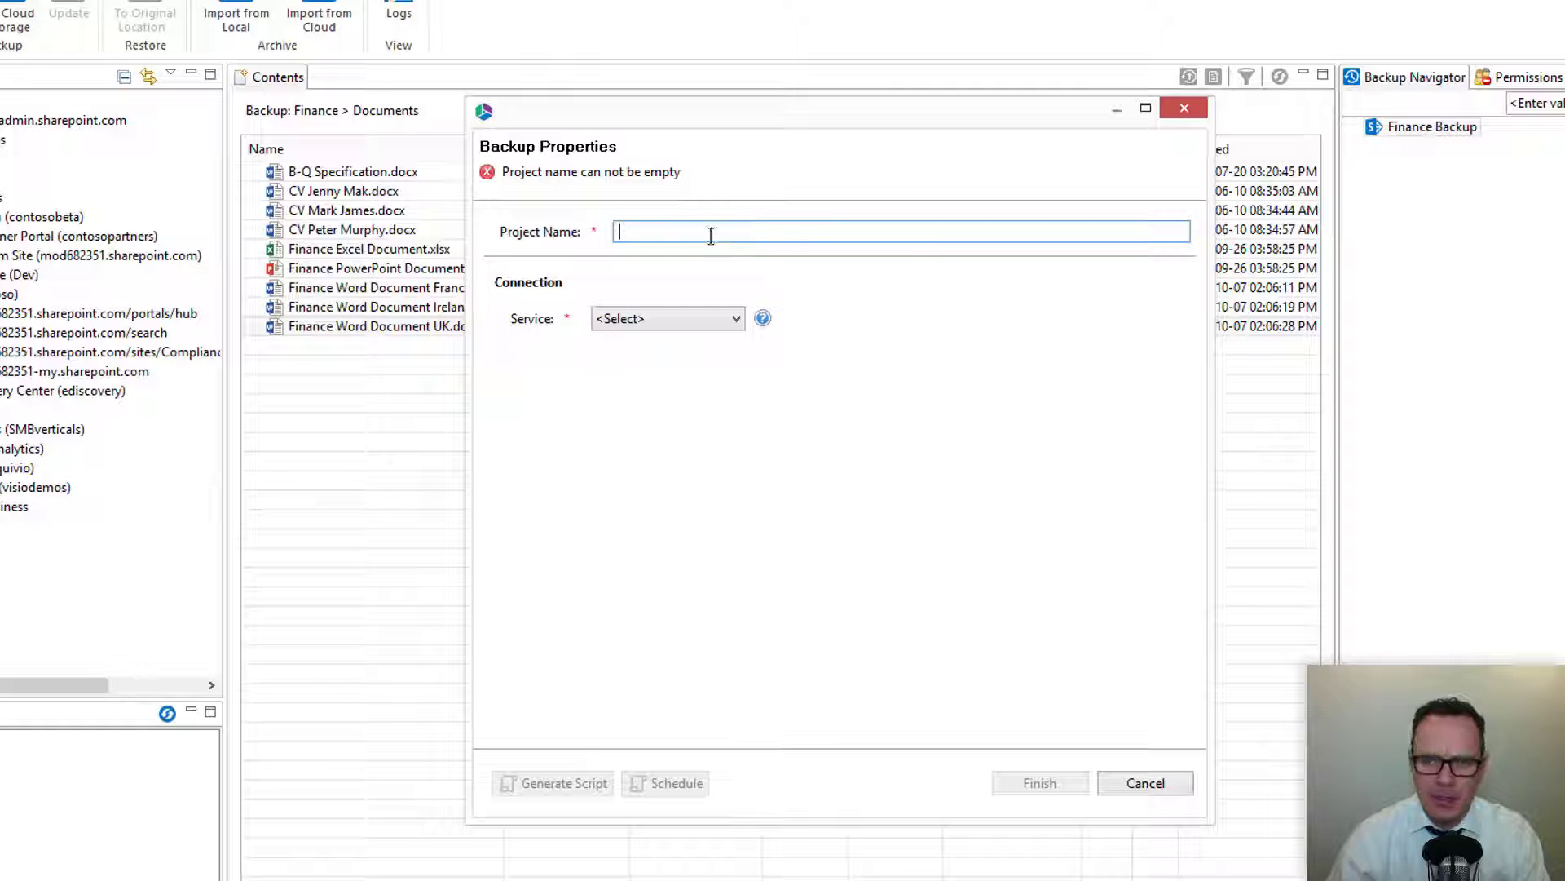
pyautogui.write('On')
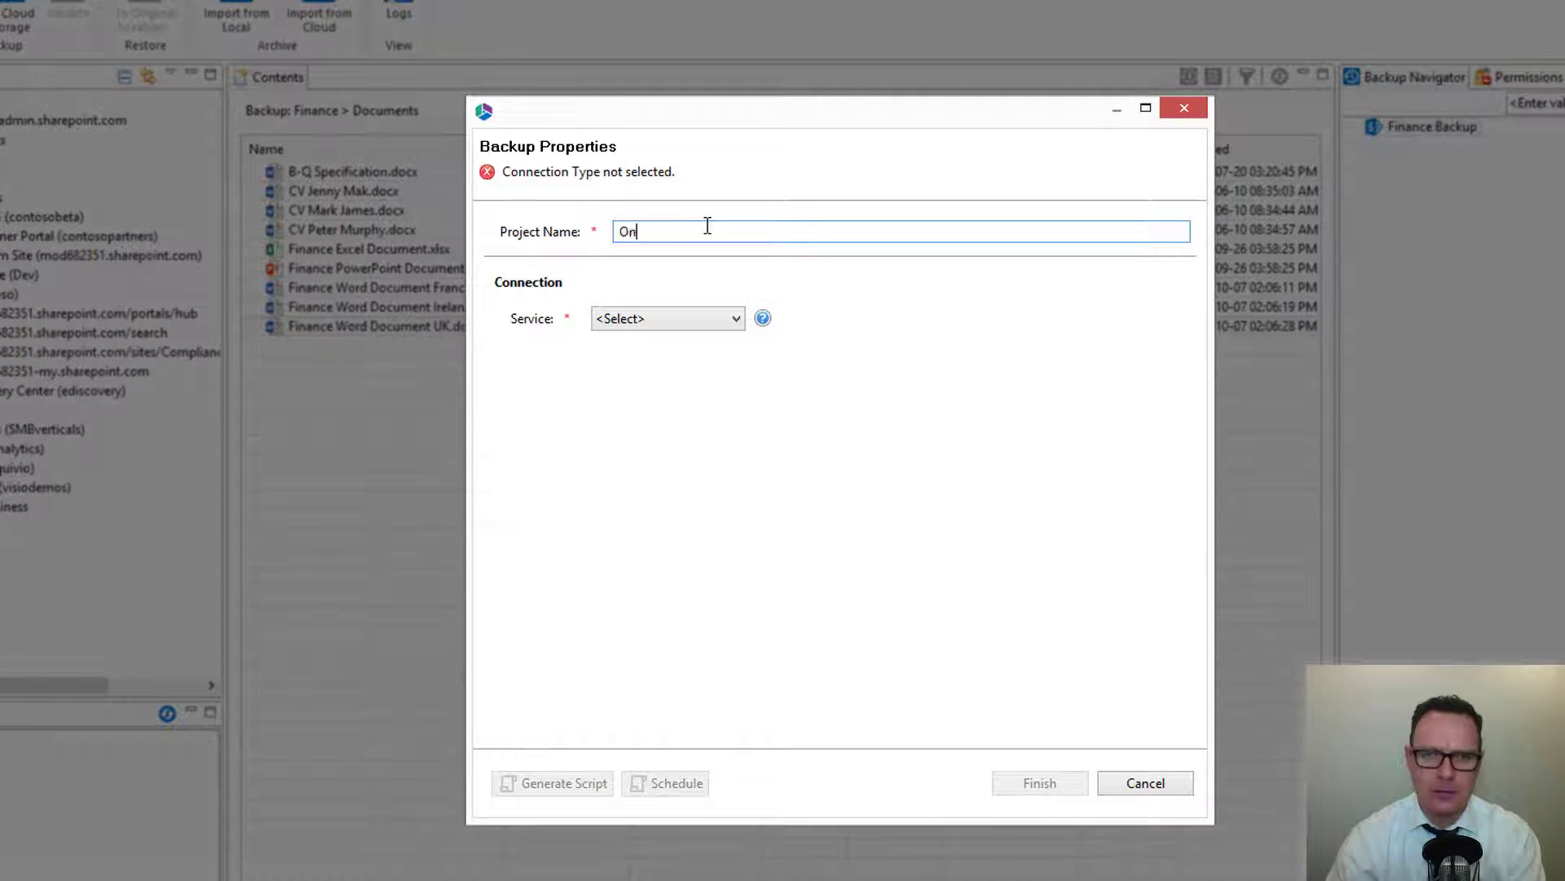
pyautogui.write('eDrive Backup')
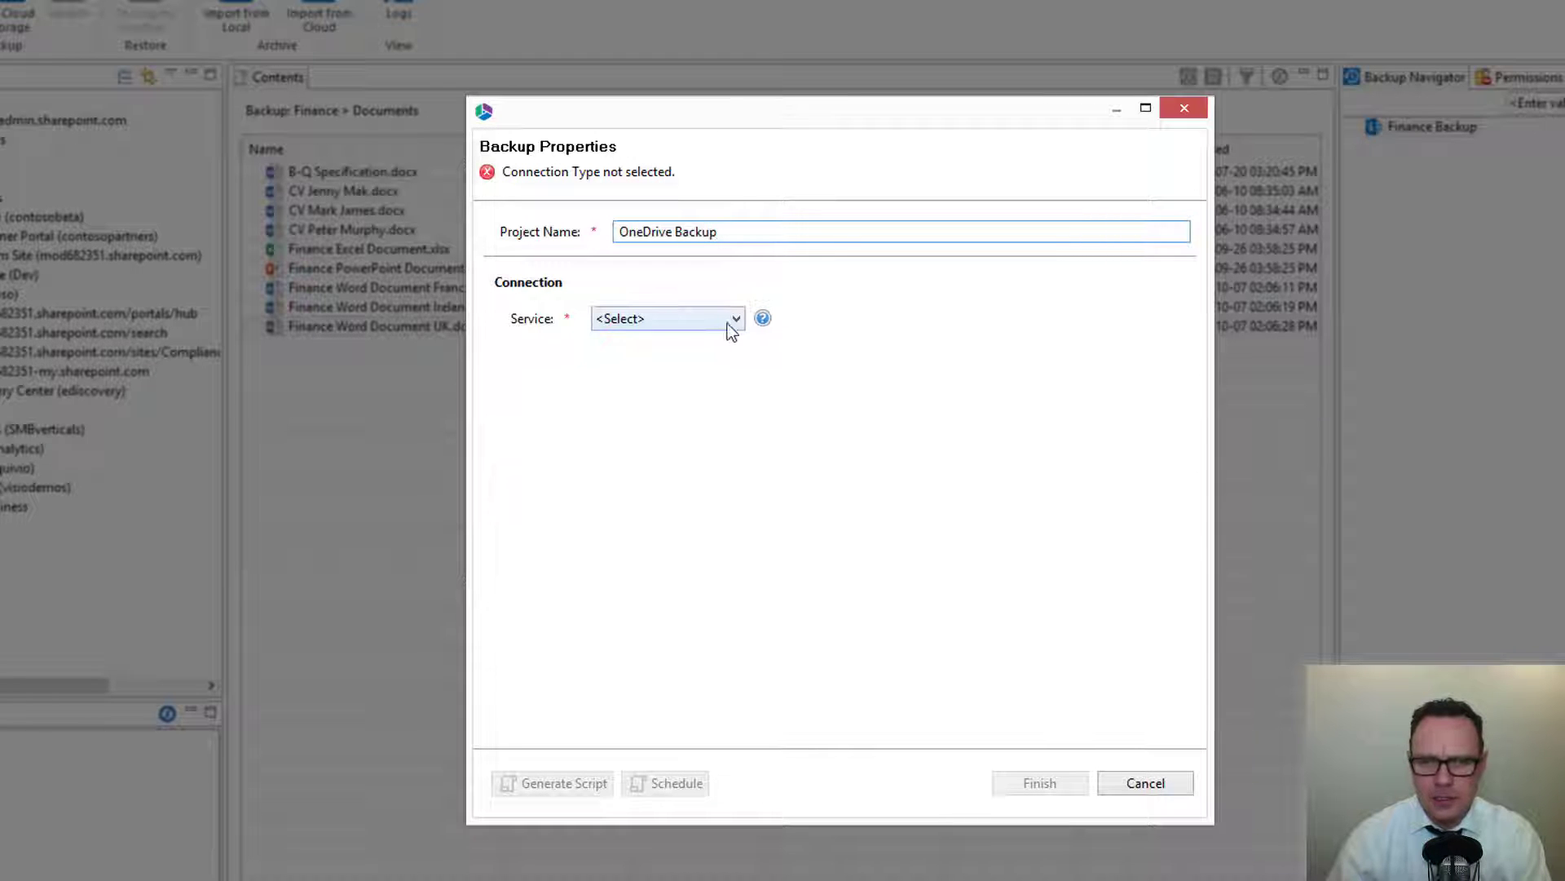
# Choose OneDrive for Business as the service and enter the global administrator's login e-mail.
pyautogui.click(730, 321)
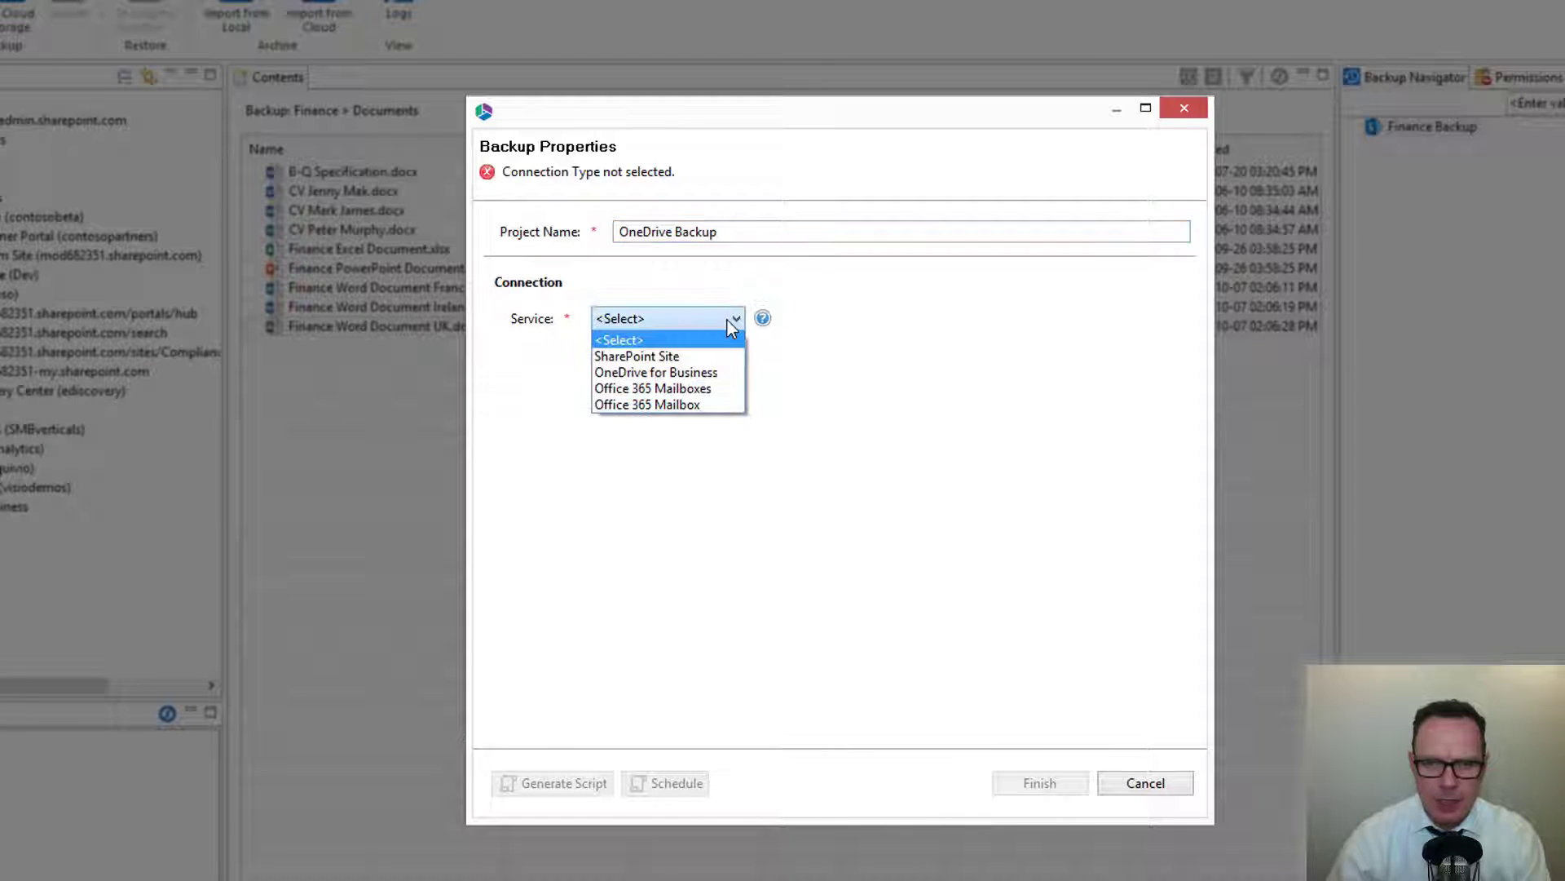
pyautogui.click(720, 374)
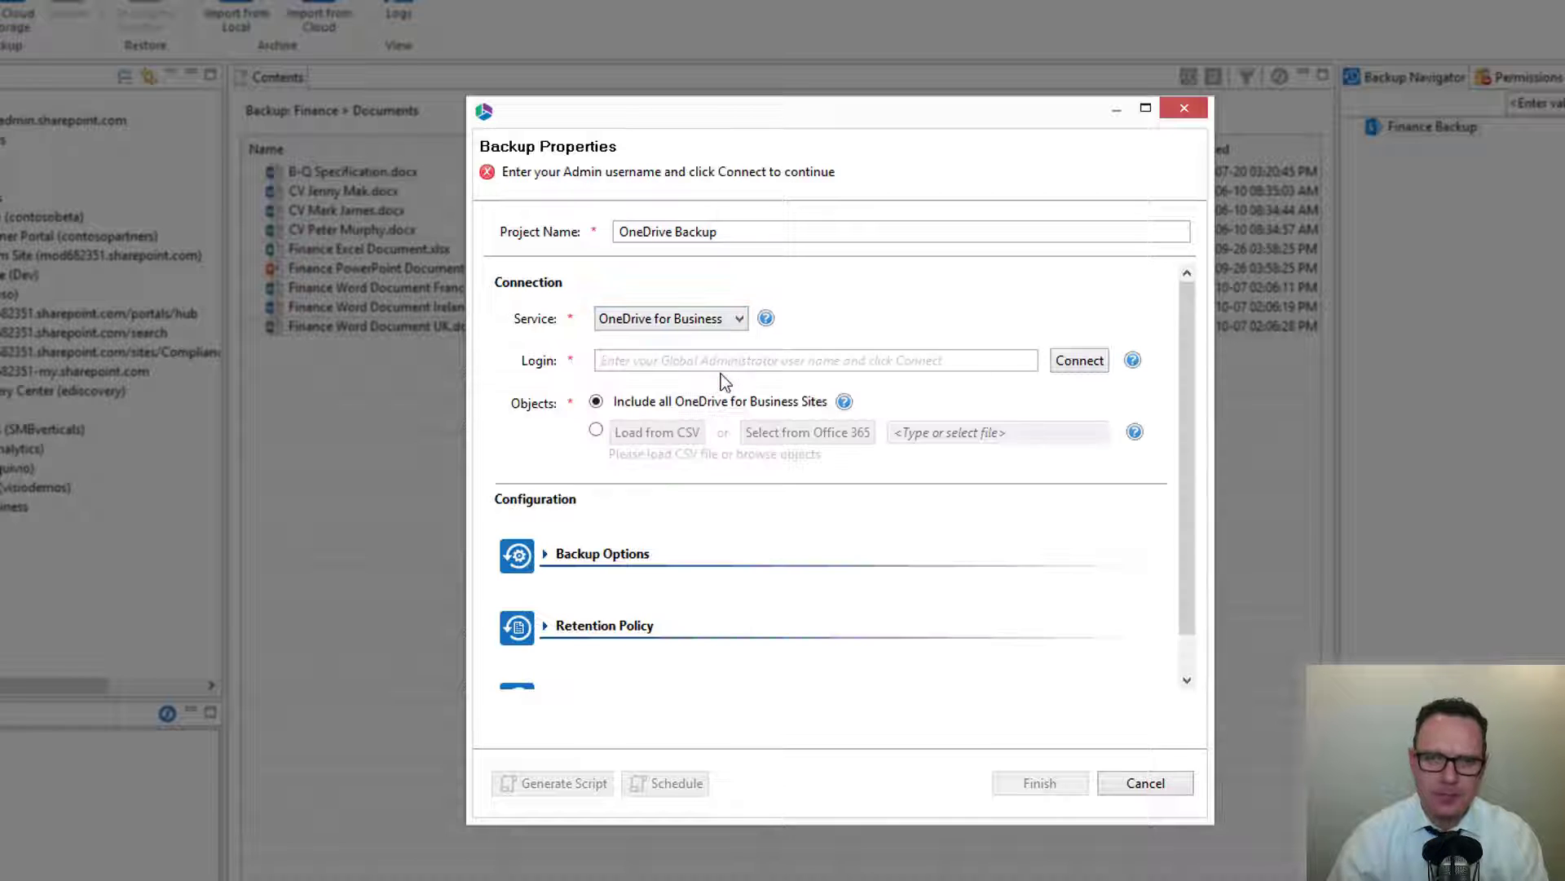
pyautogui.click(654, 361)
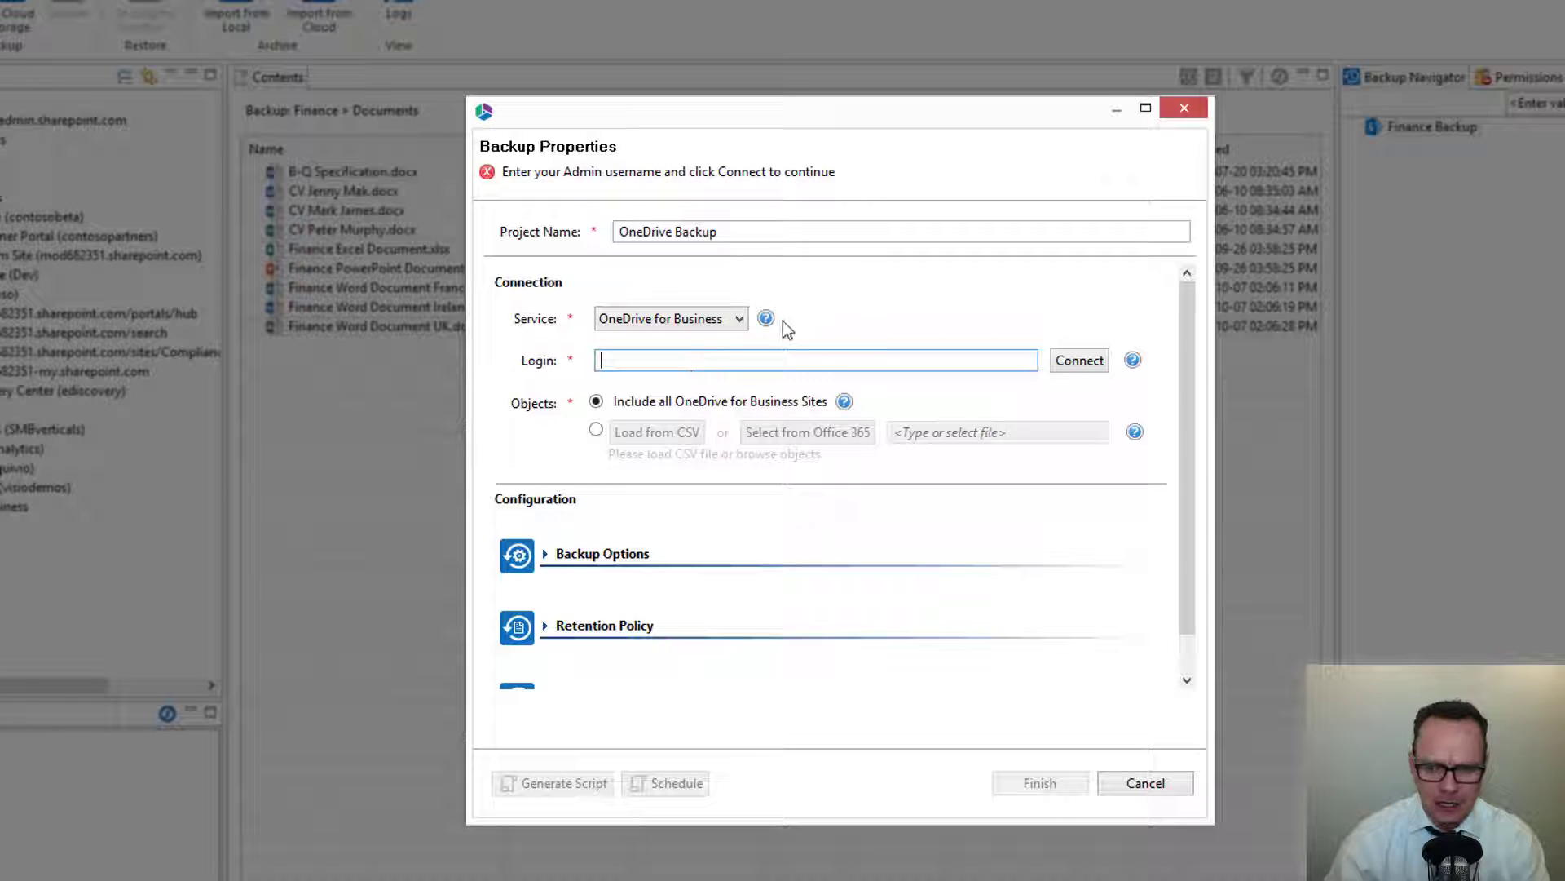
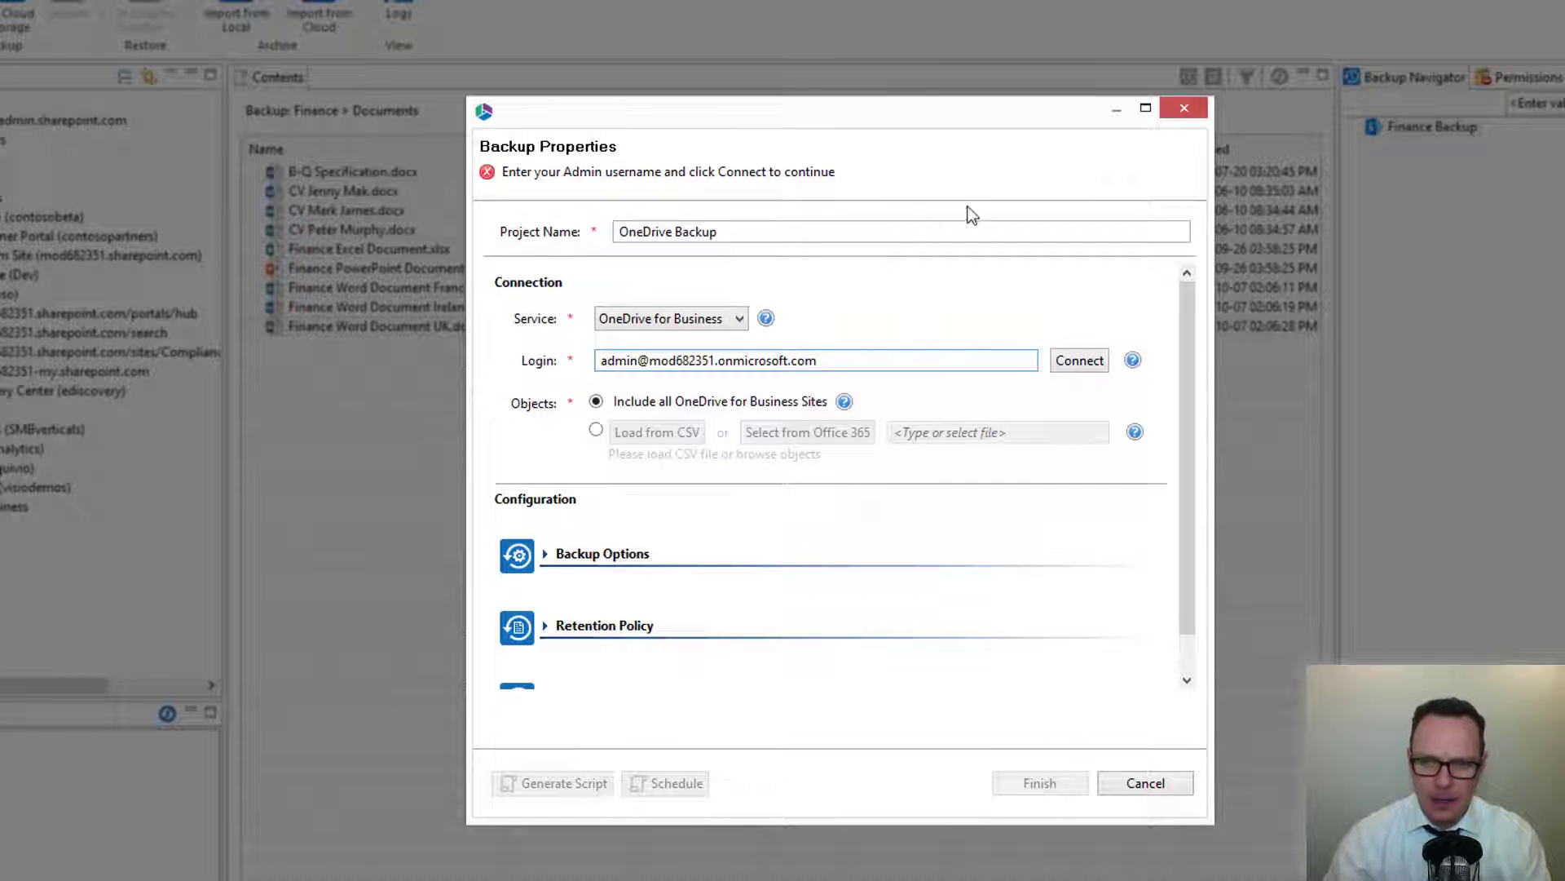
# Connect to Office 365 by entering the admin account password.
pyautogui.click(1063, 361)
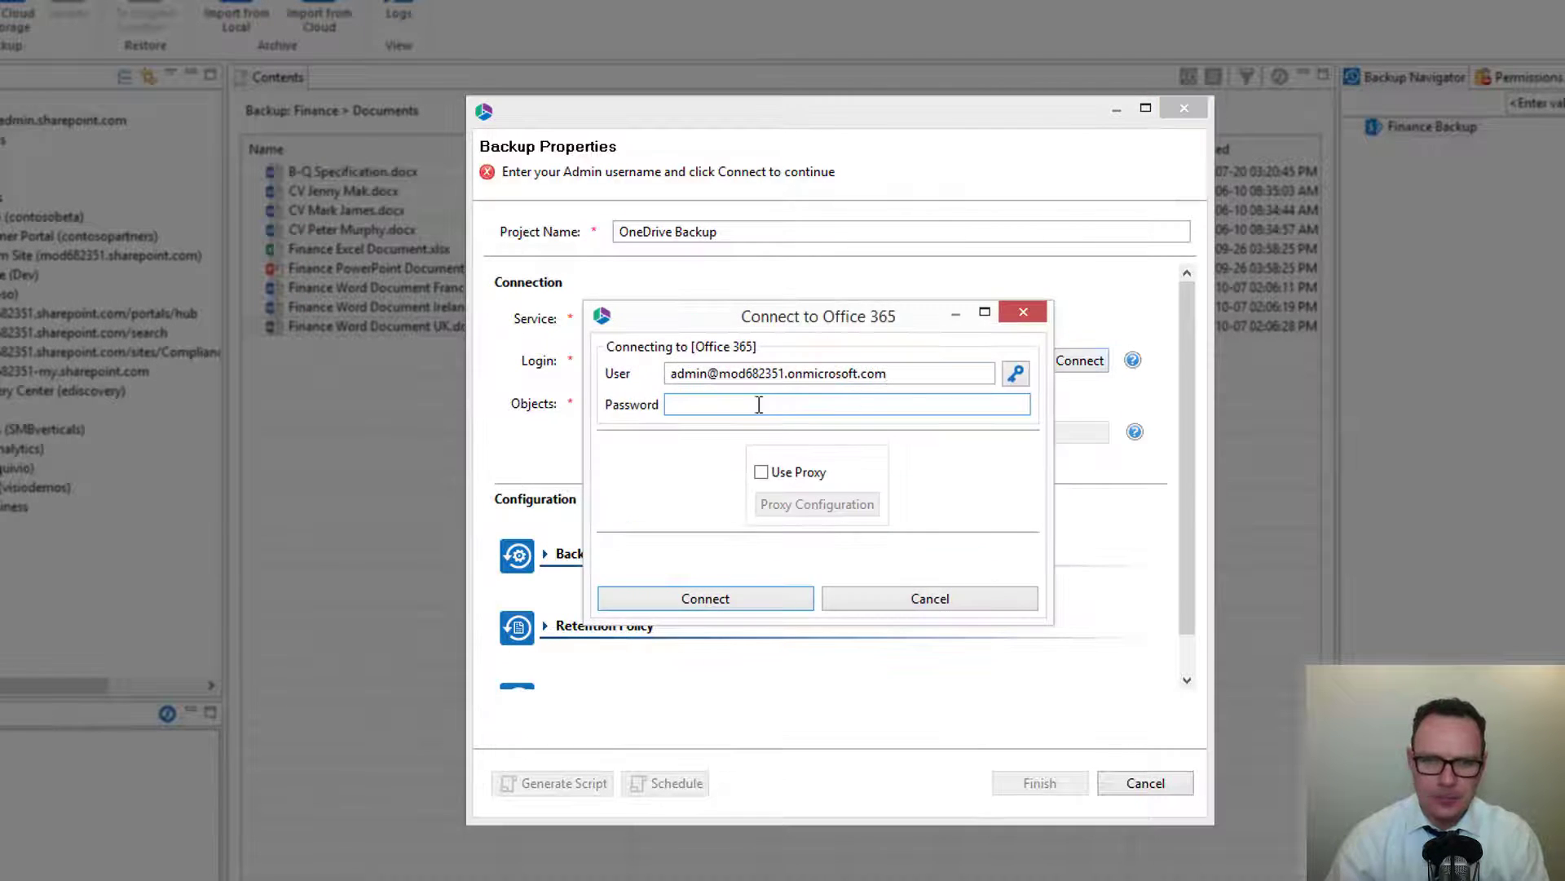
pyautogui.write('••••••••••')
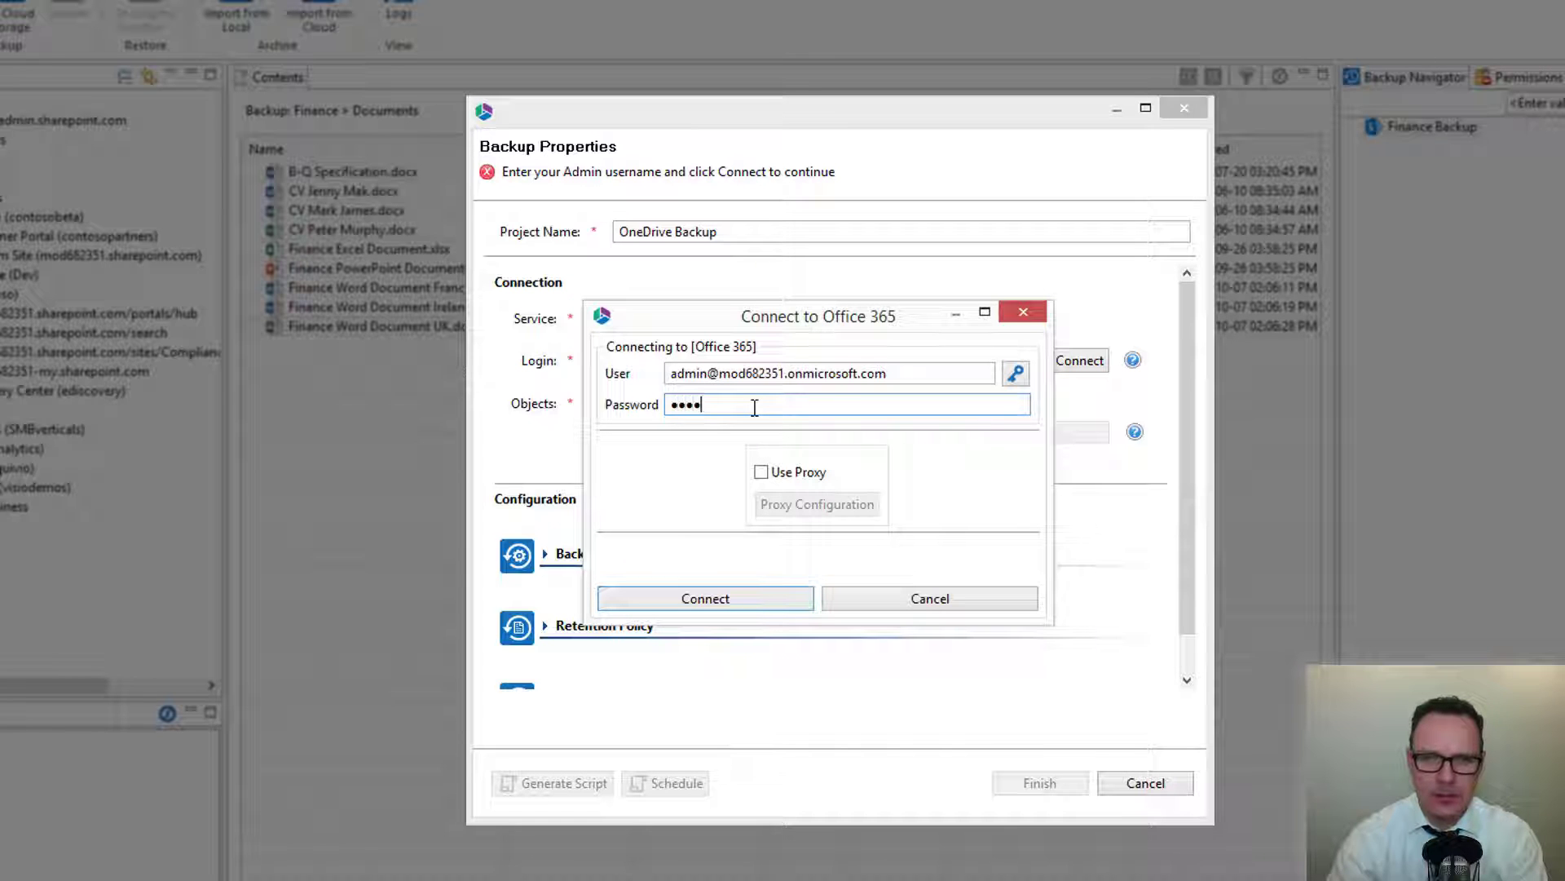
pyautogui.press('Return')
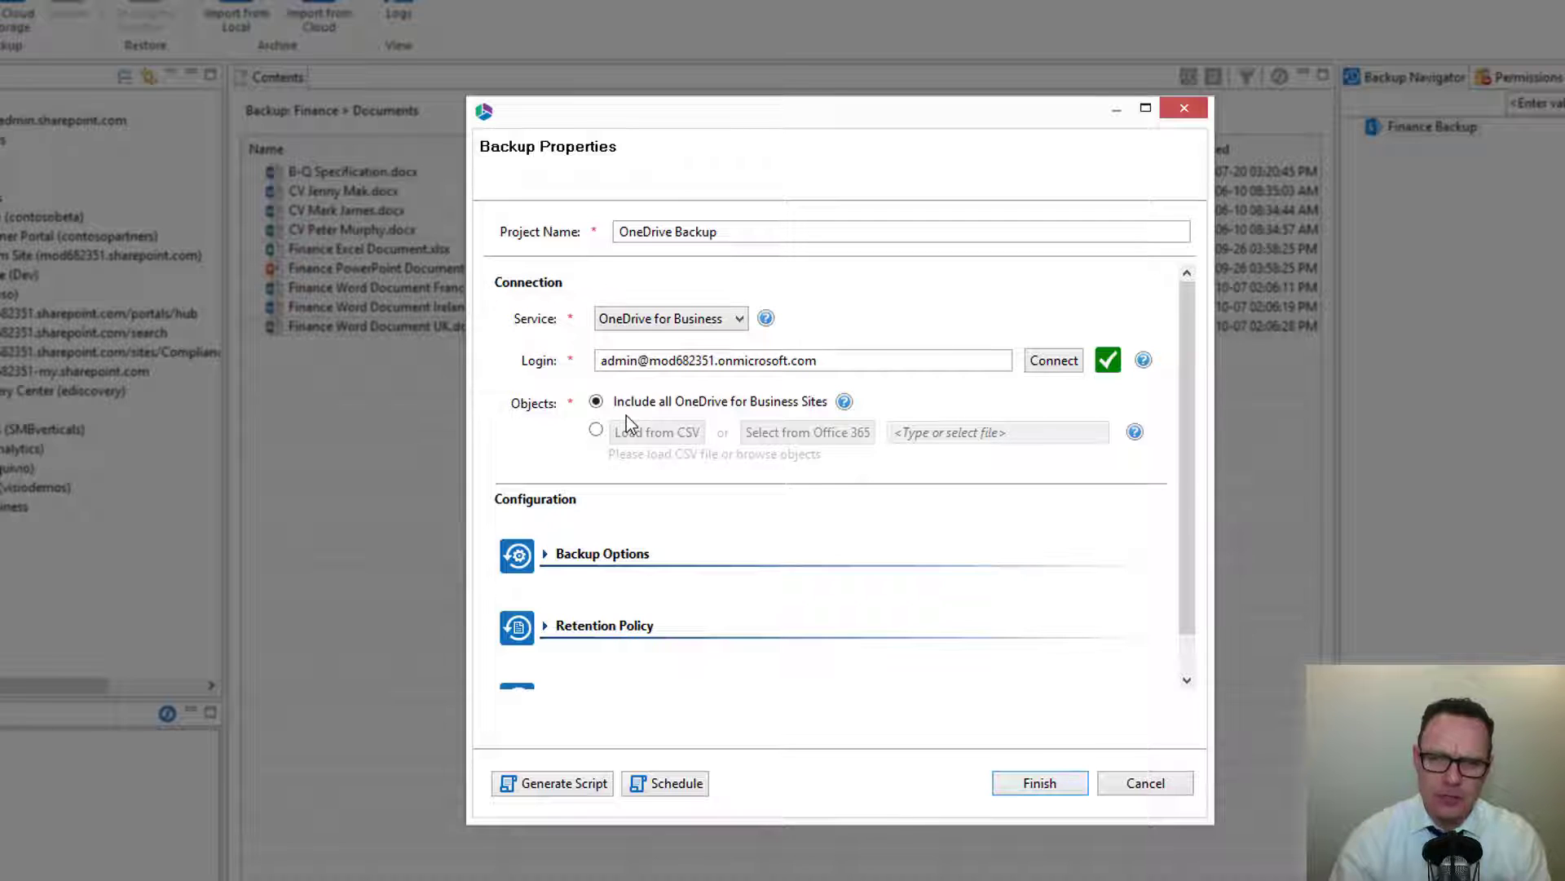
# Switch the objects option to load from CSV and select three OneDrive users from Office 365.
pyautogui.click(597, 430)
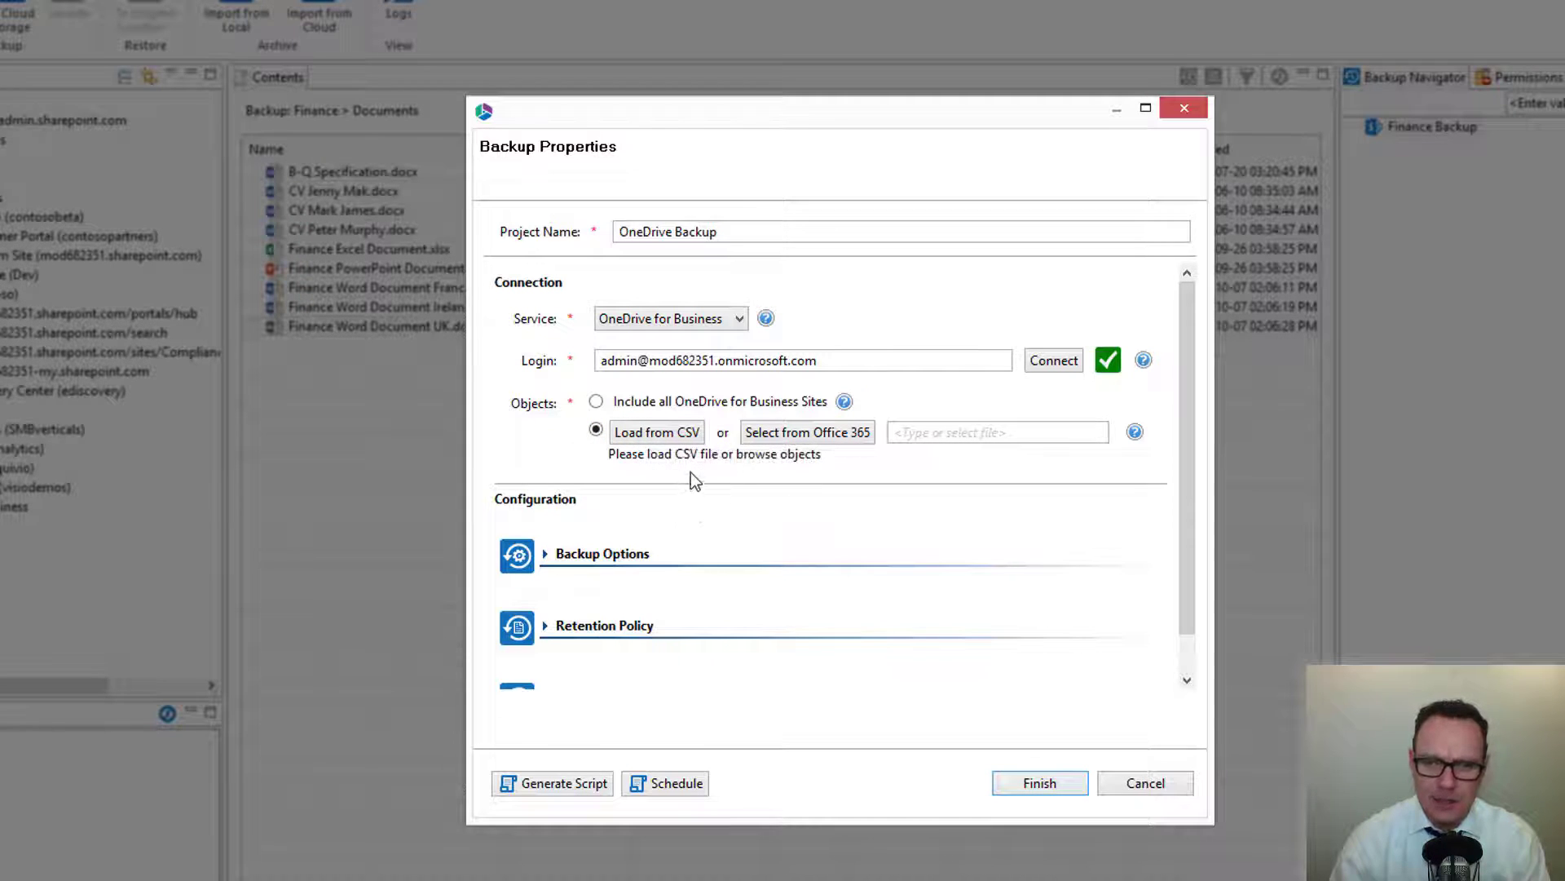
pyautogui.click(794, 439)
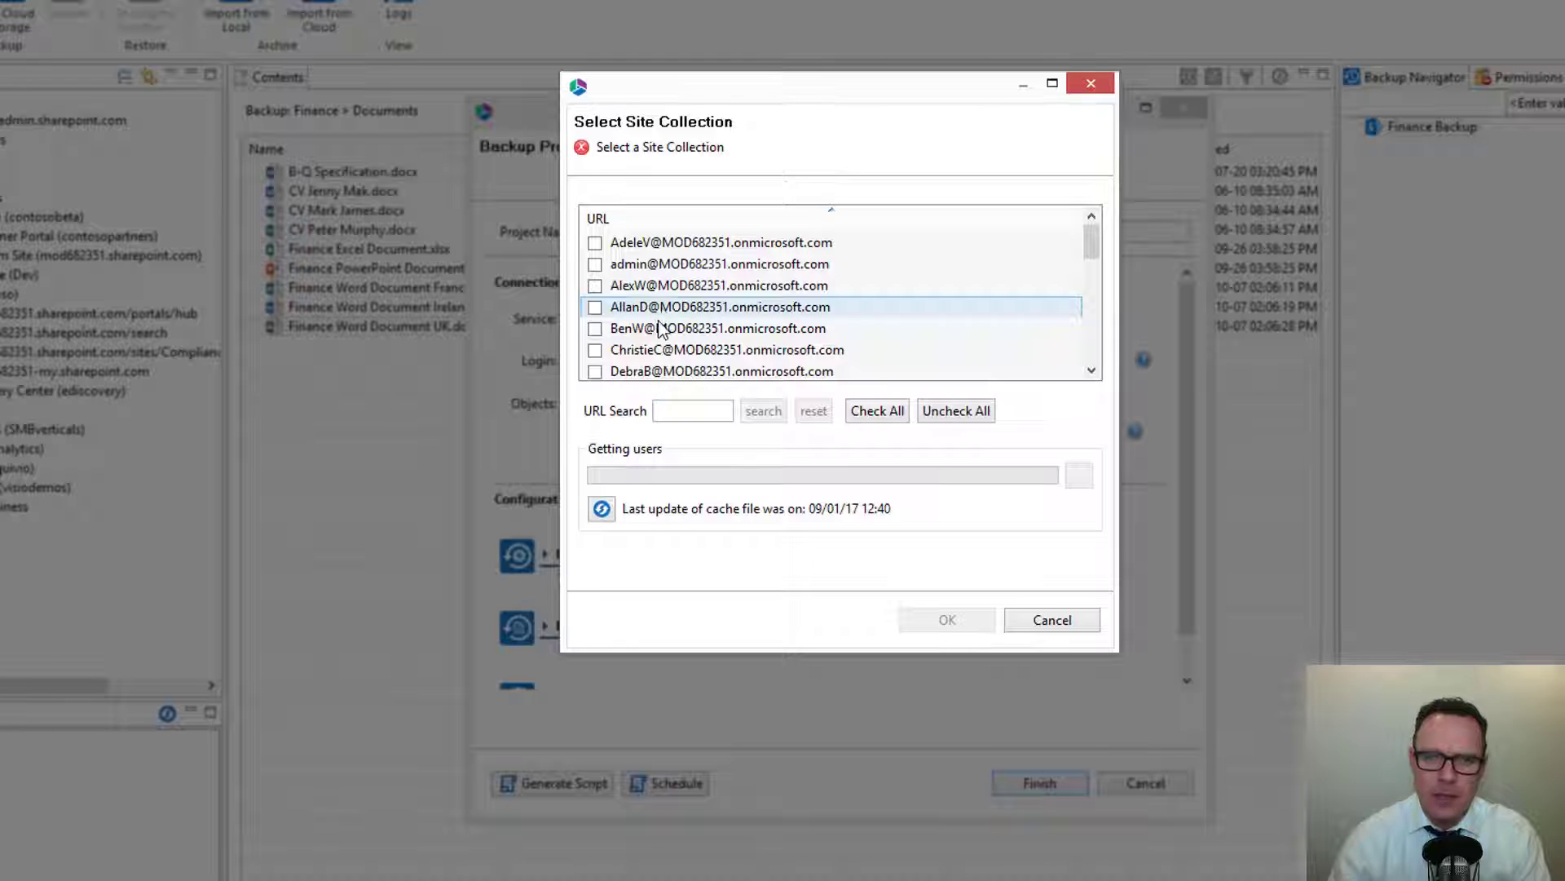
pyautogui.click(596, 243)
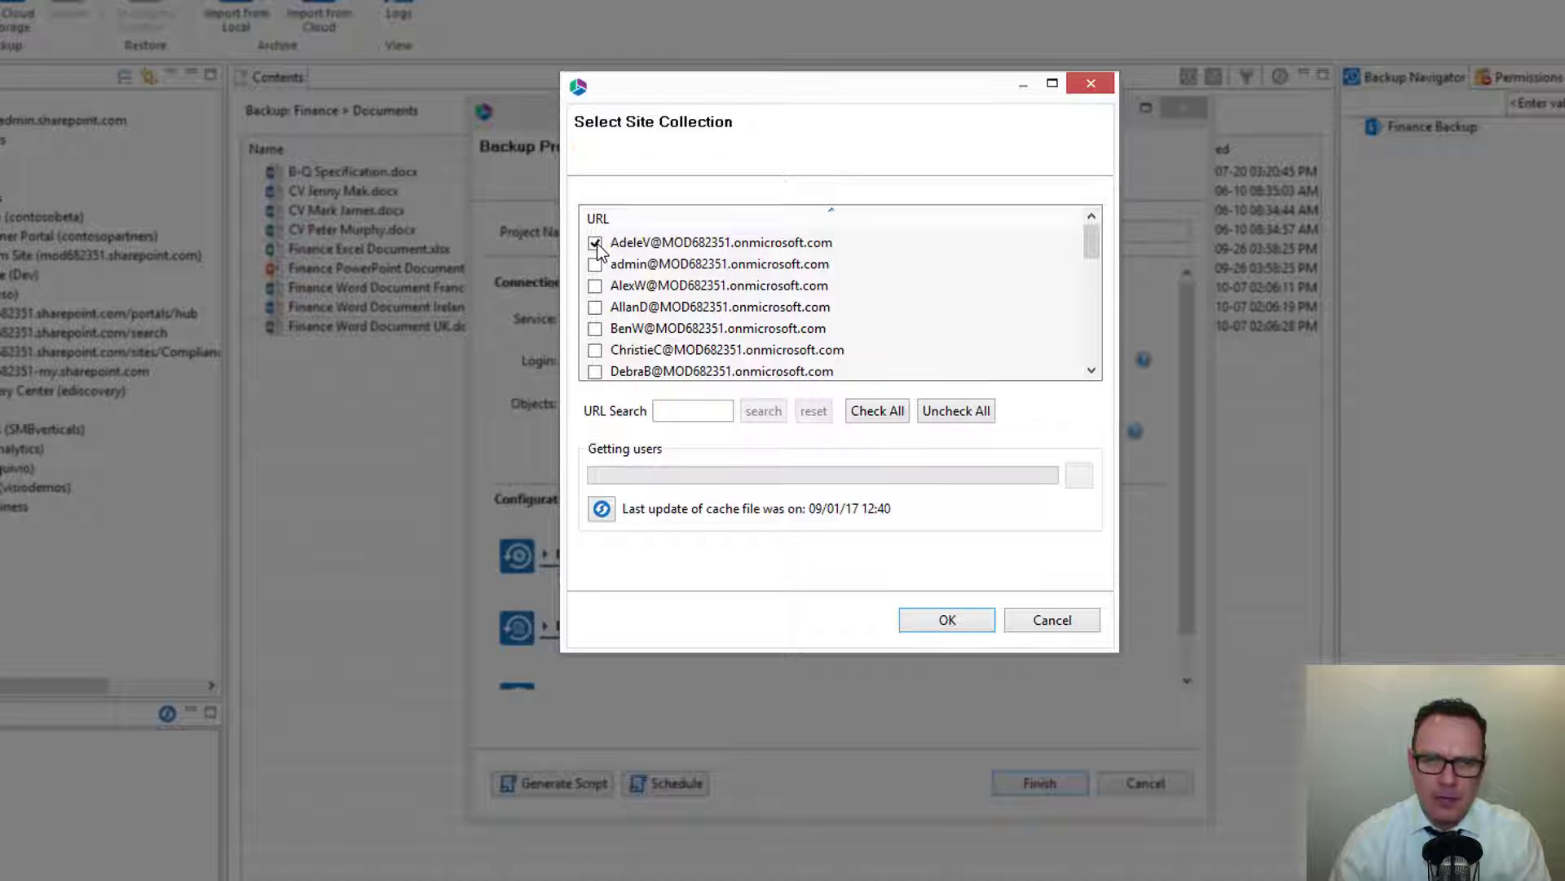
pyautogui.click(595, 285)
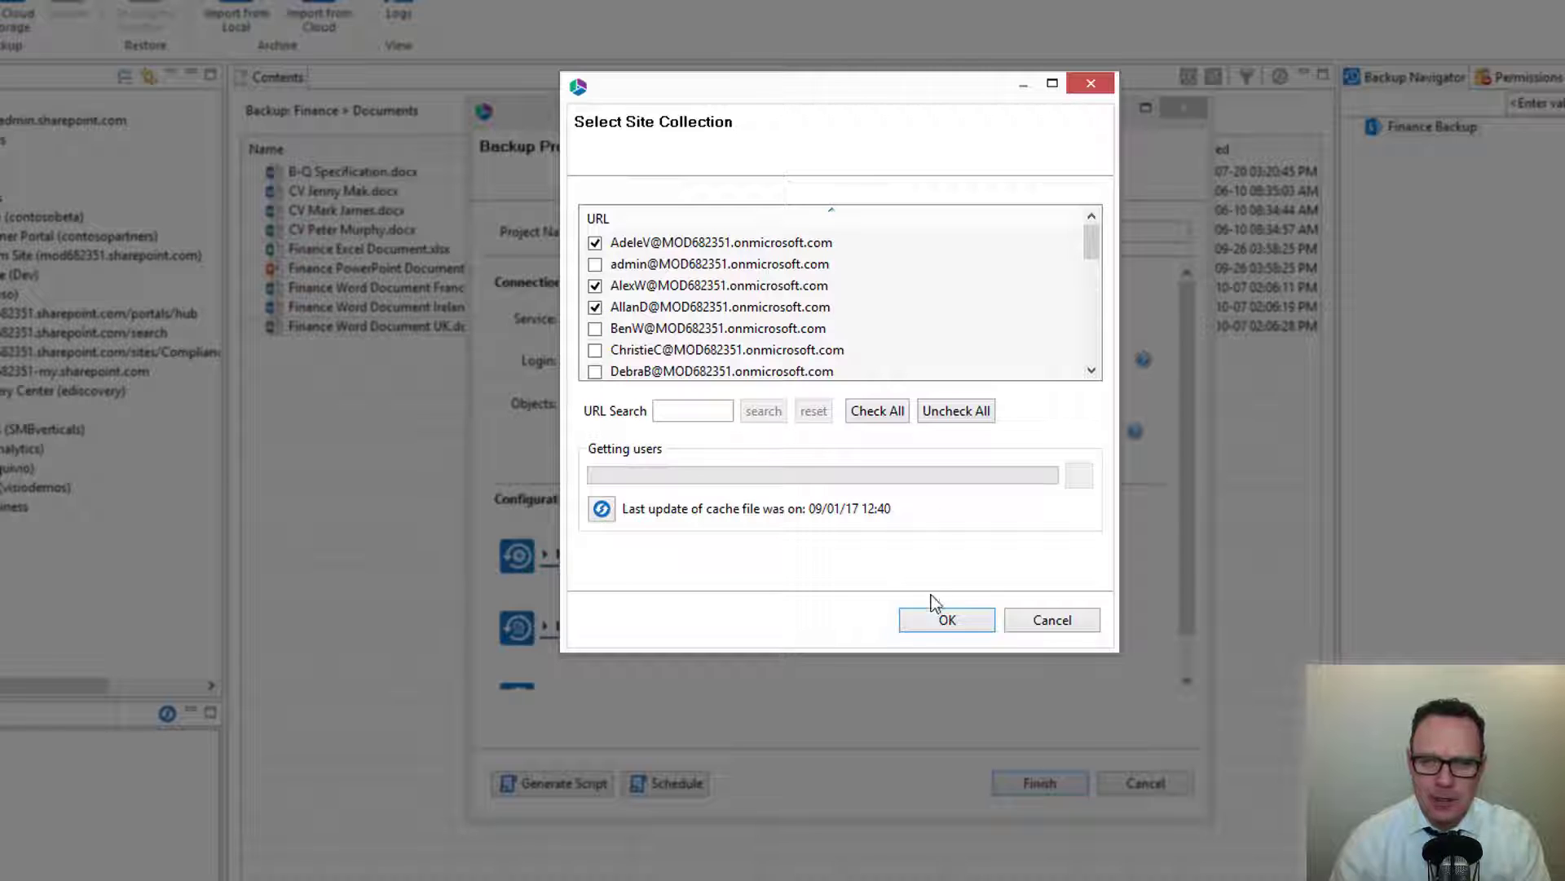
pyautogui.click(946, 620)
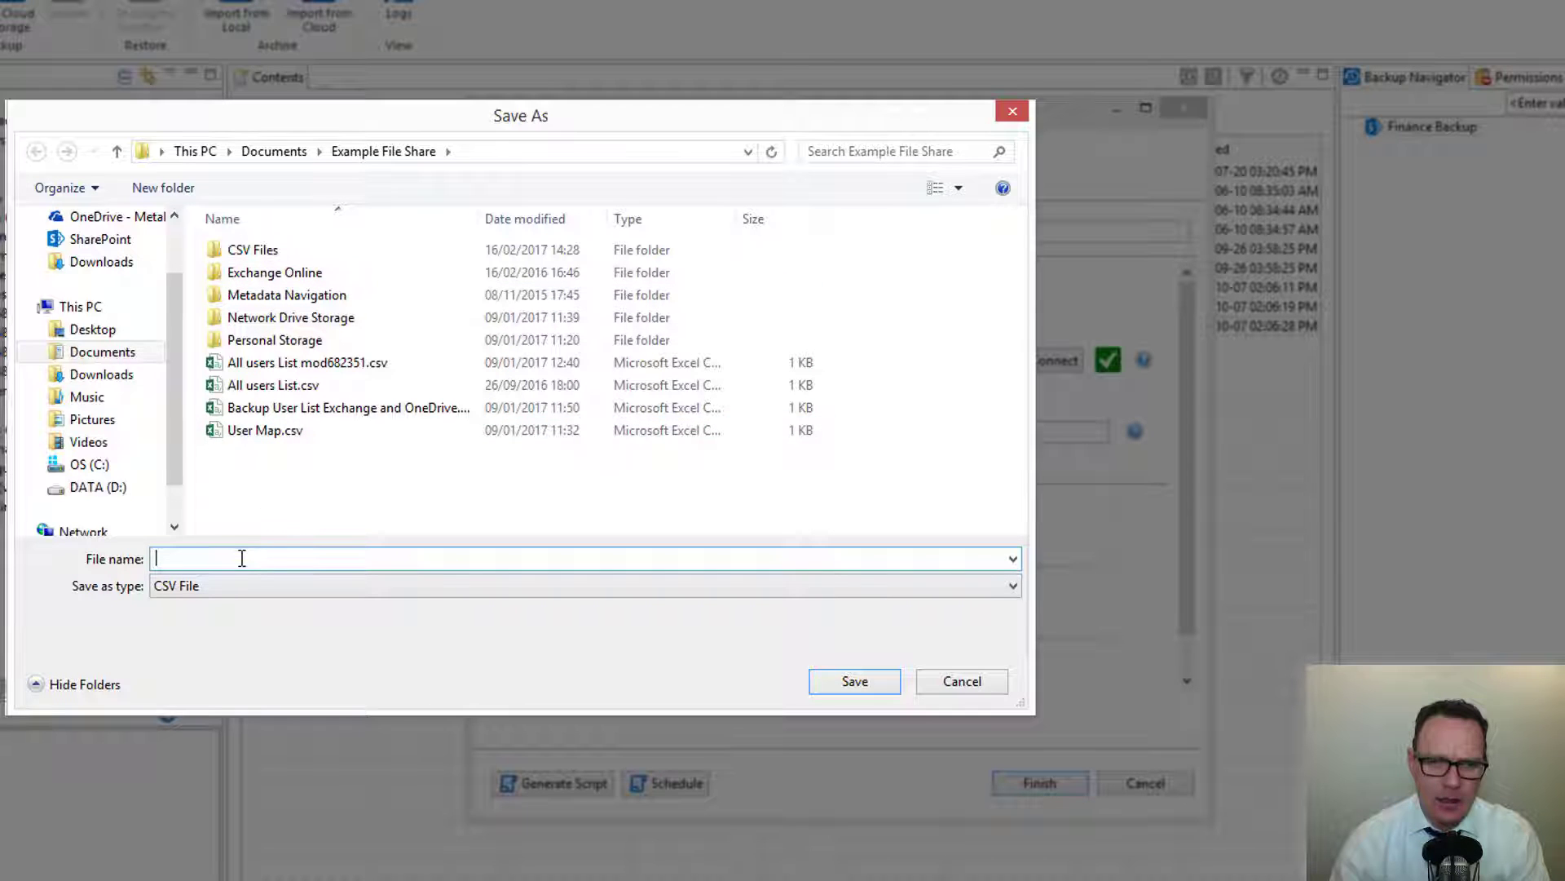
# Save the selected user list as the CSV file OneDrive Backup CSV 001.
pyautogui.write('OneDRive')
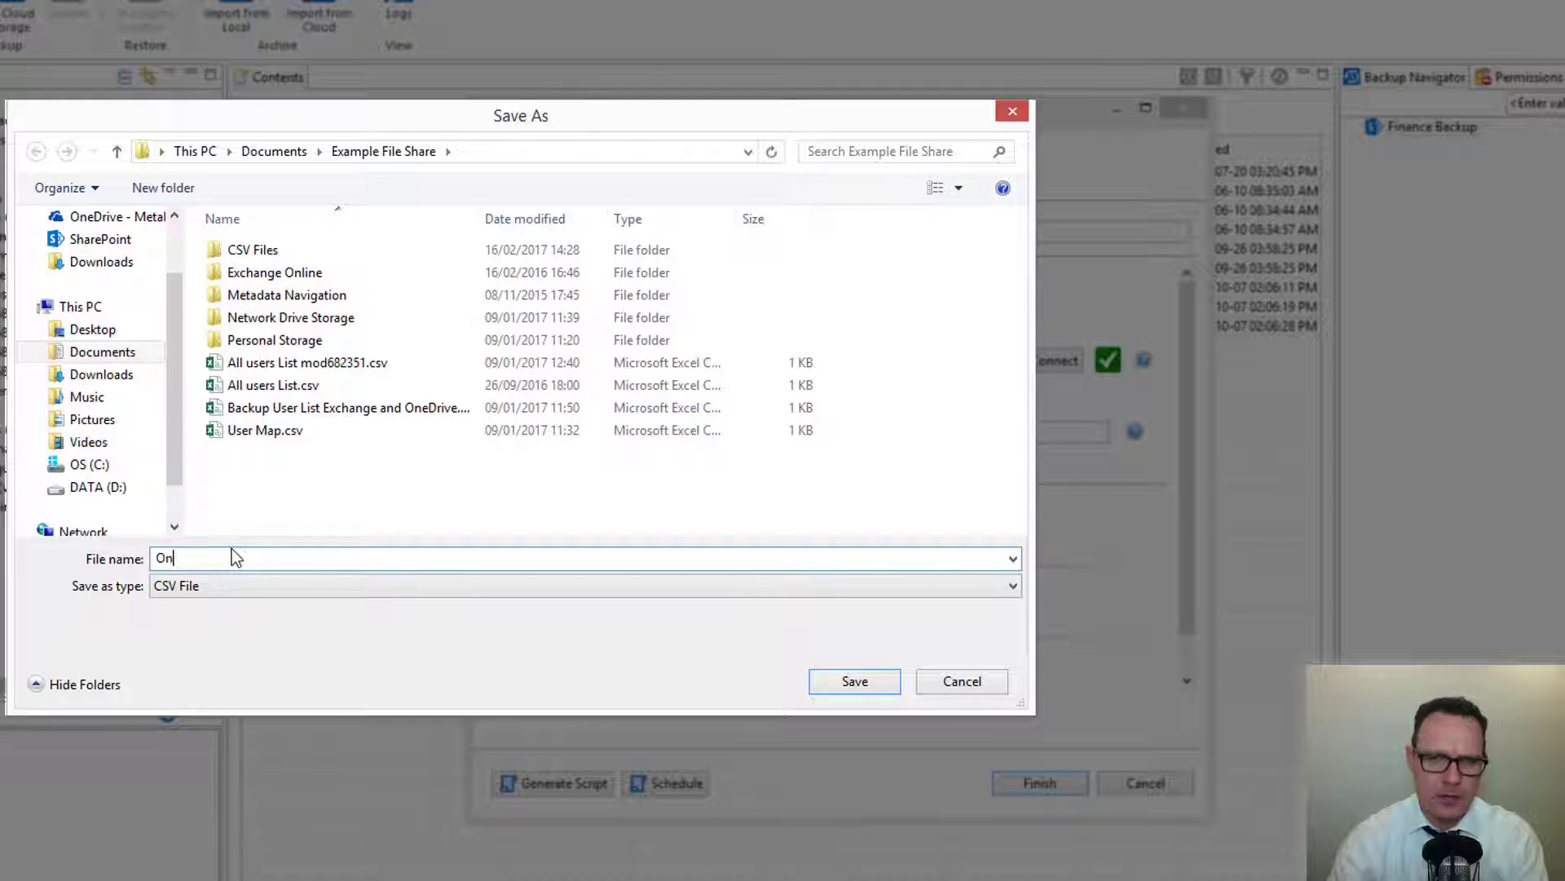
pyautogui.press('BackSpace')
pyautogui.press('BackSpace')
pyautogui.press('BackSpace')
pyautogui.press('BackSpace')
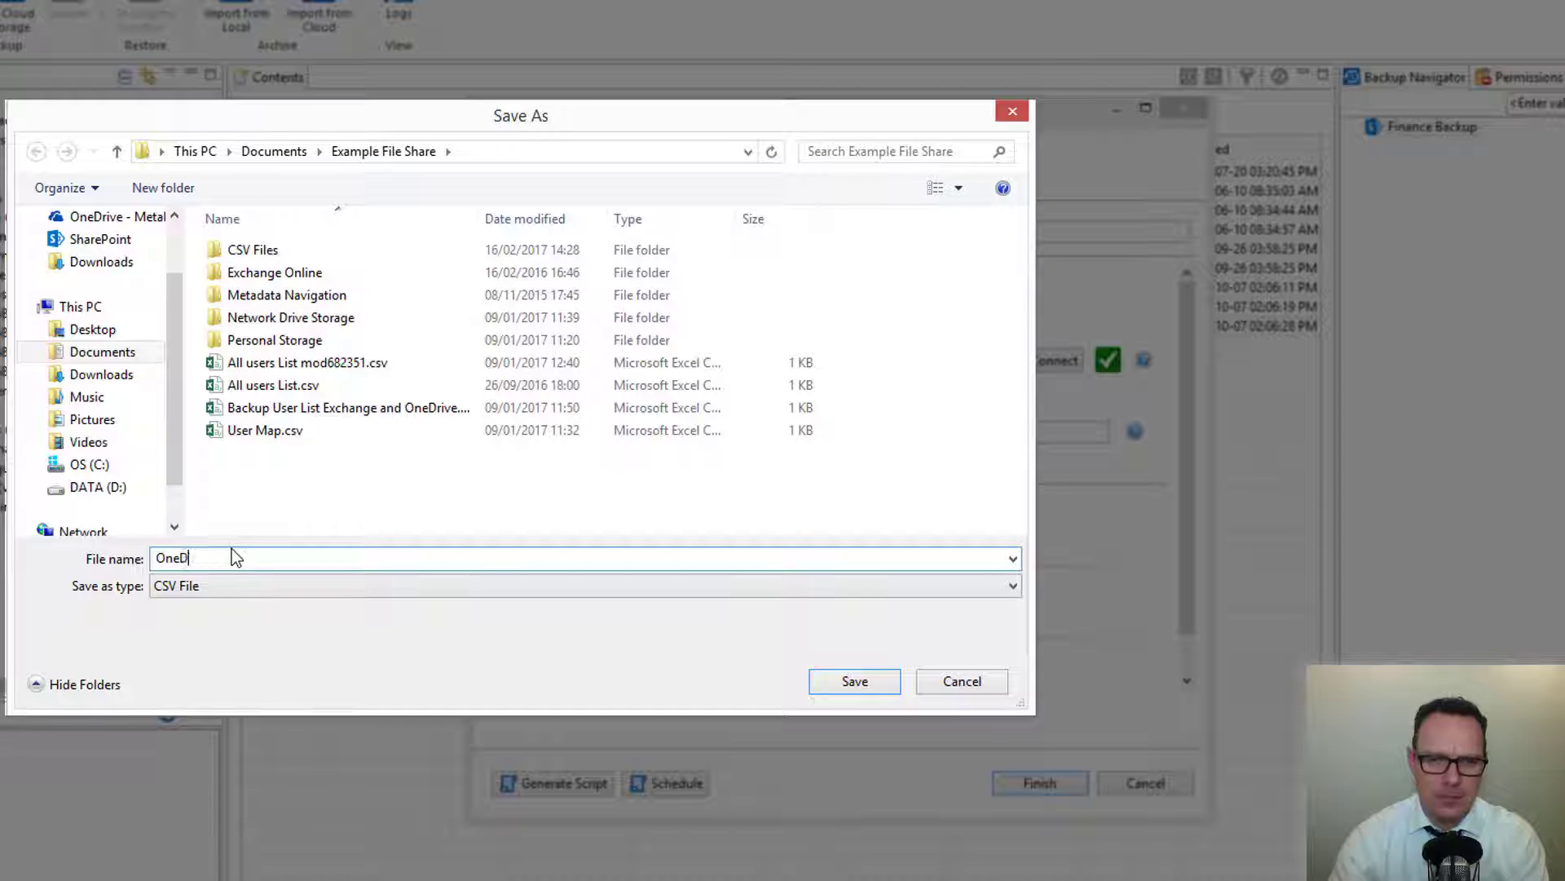
pyautogui.write('rive Backup ')
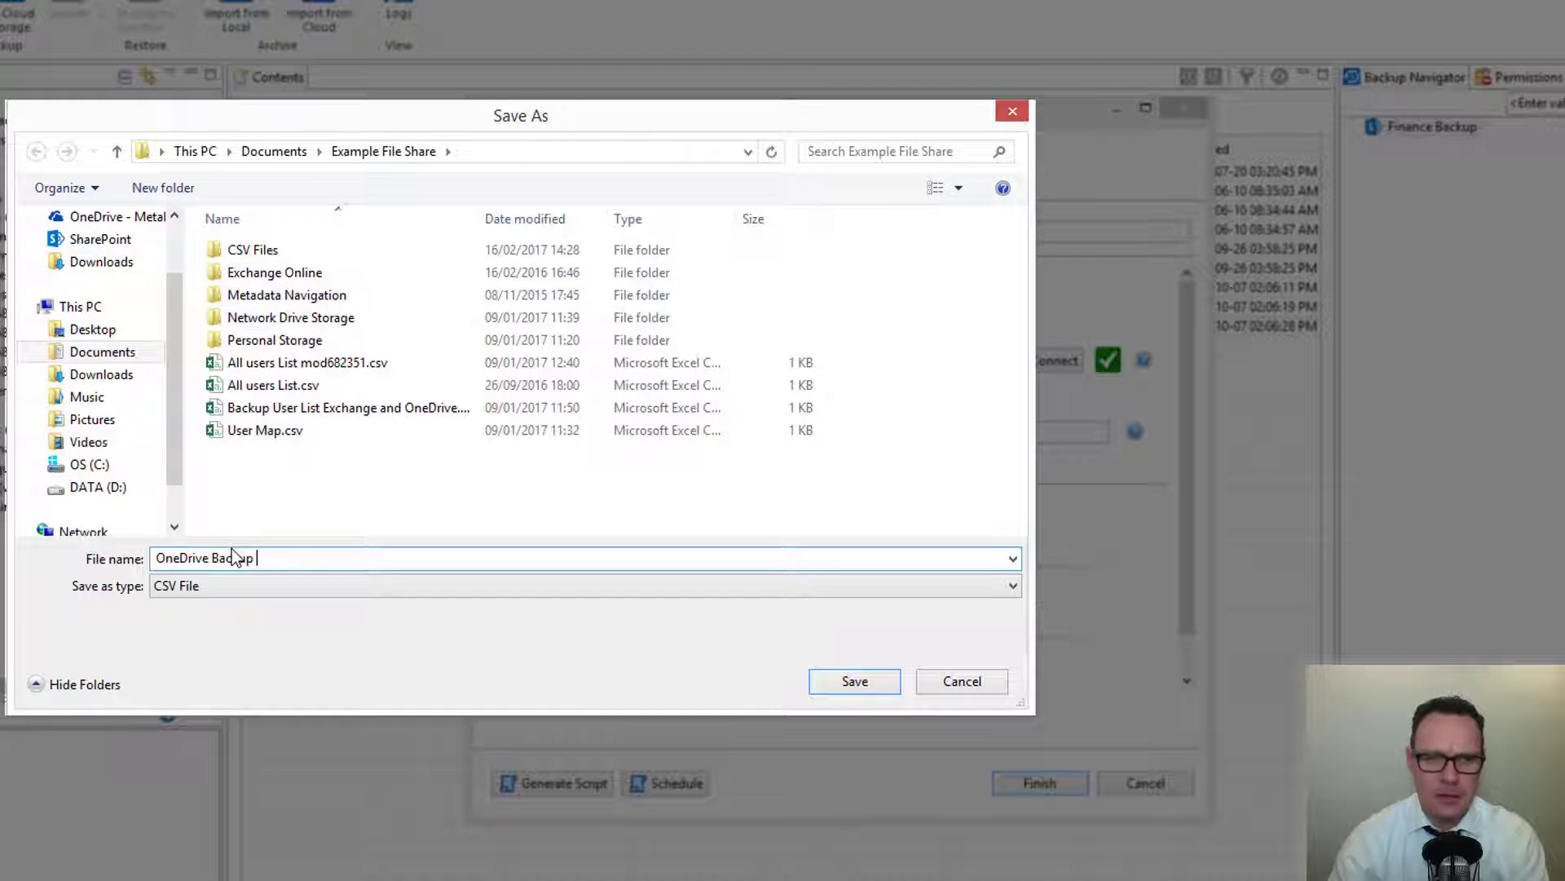
pyautogui.write('CSV 001')
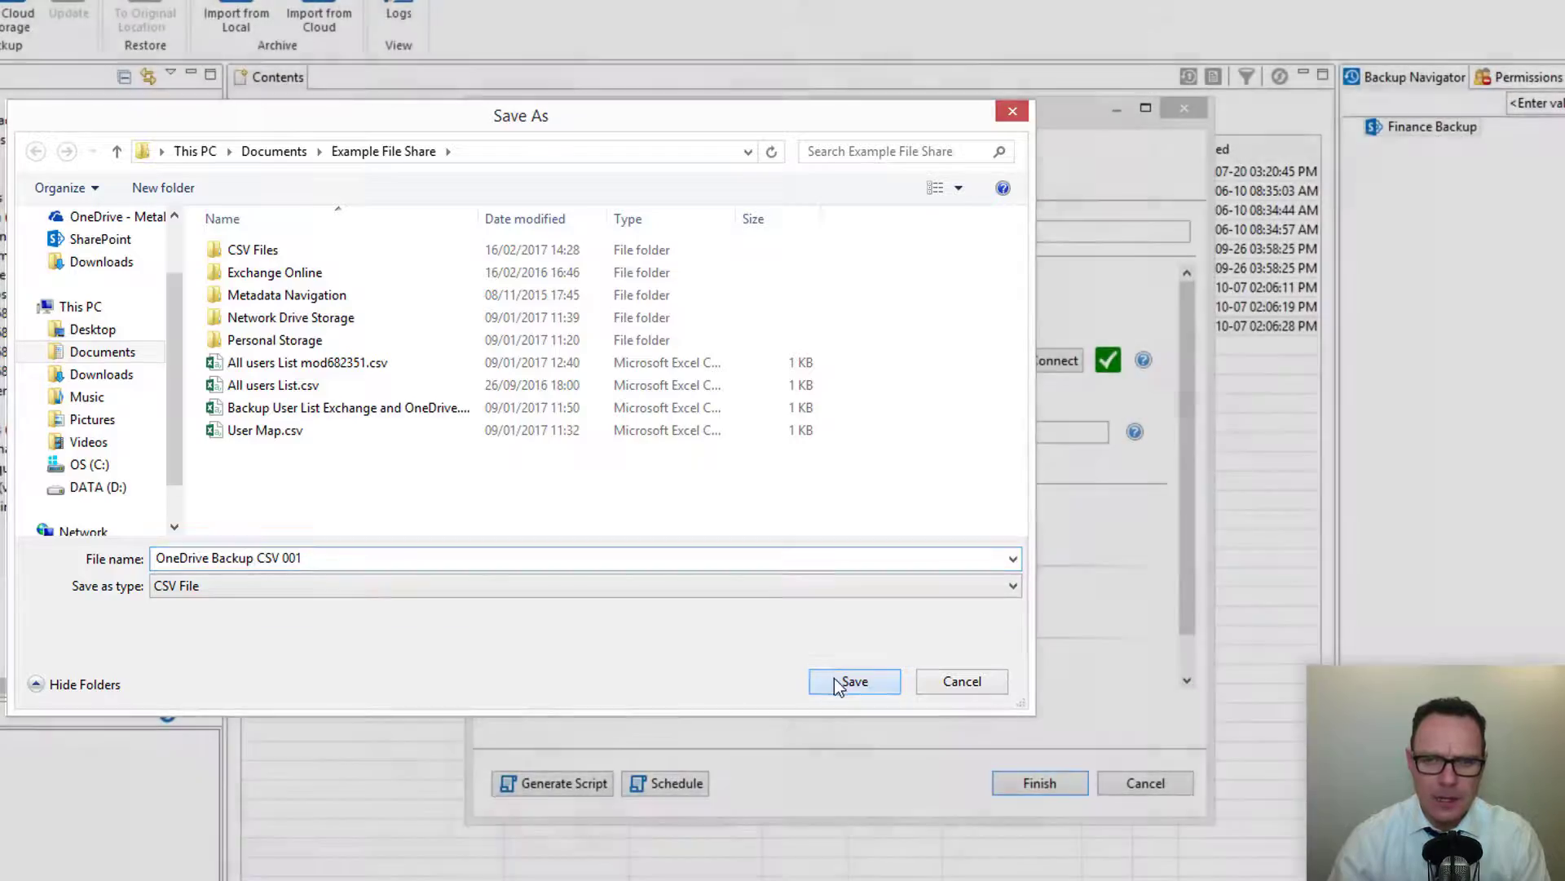
pyautogui.click(834, 677)
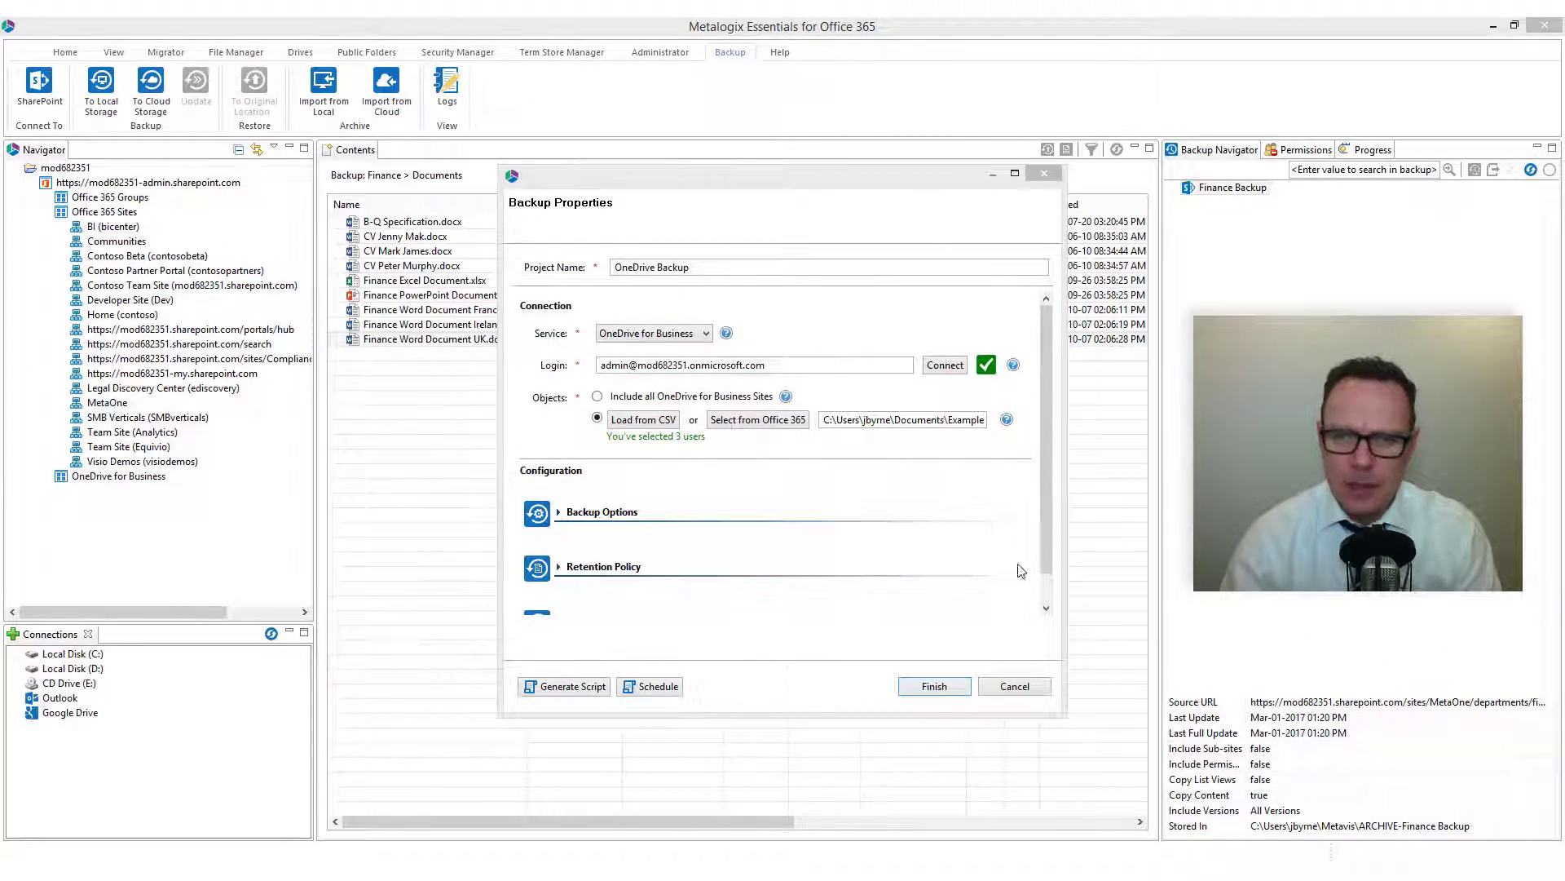
# Expand Backup Options and enable Include Versions with all versions.
pyautogui.moveTo(1049, 719); pyautogui.dragTo(1048, 824)
pyautogui.click(601, 512)
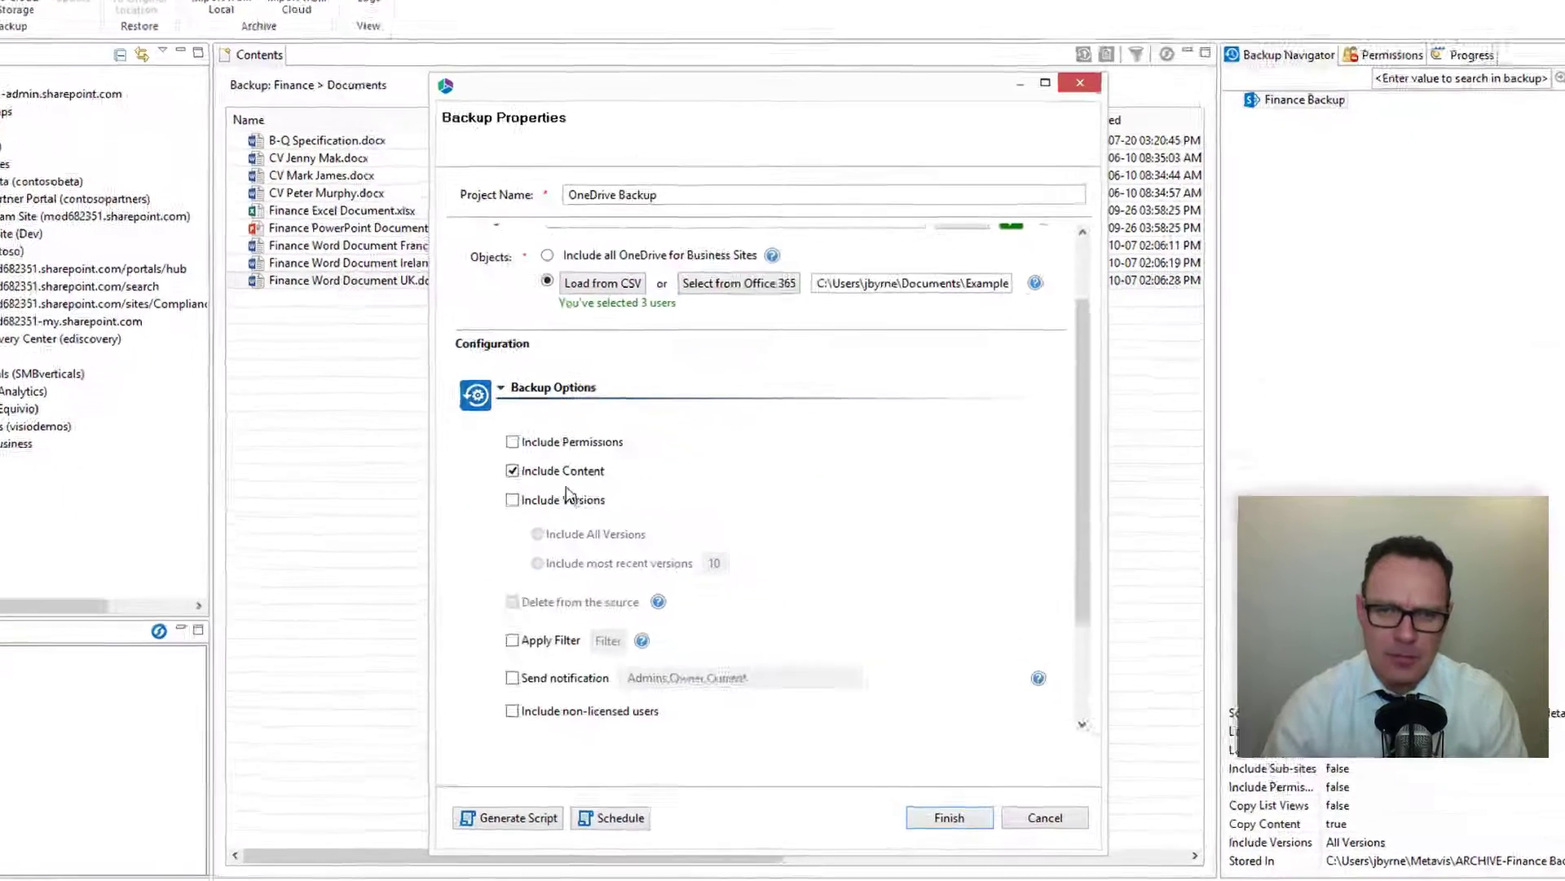
pyautogui.scroll(-2, 1119, 341)
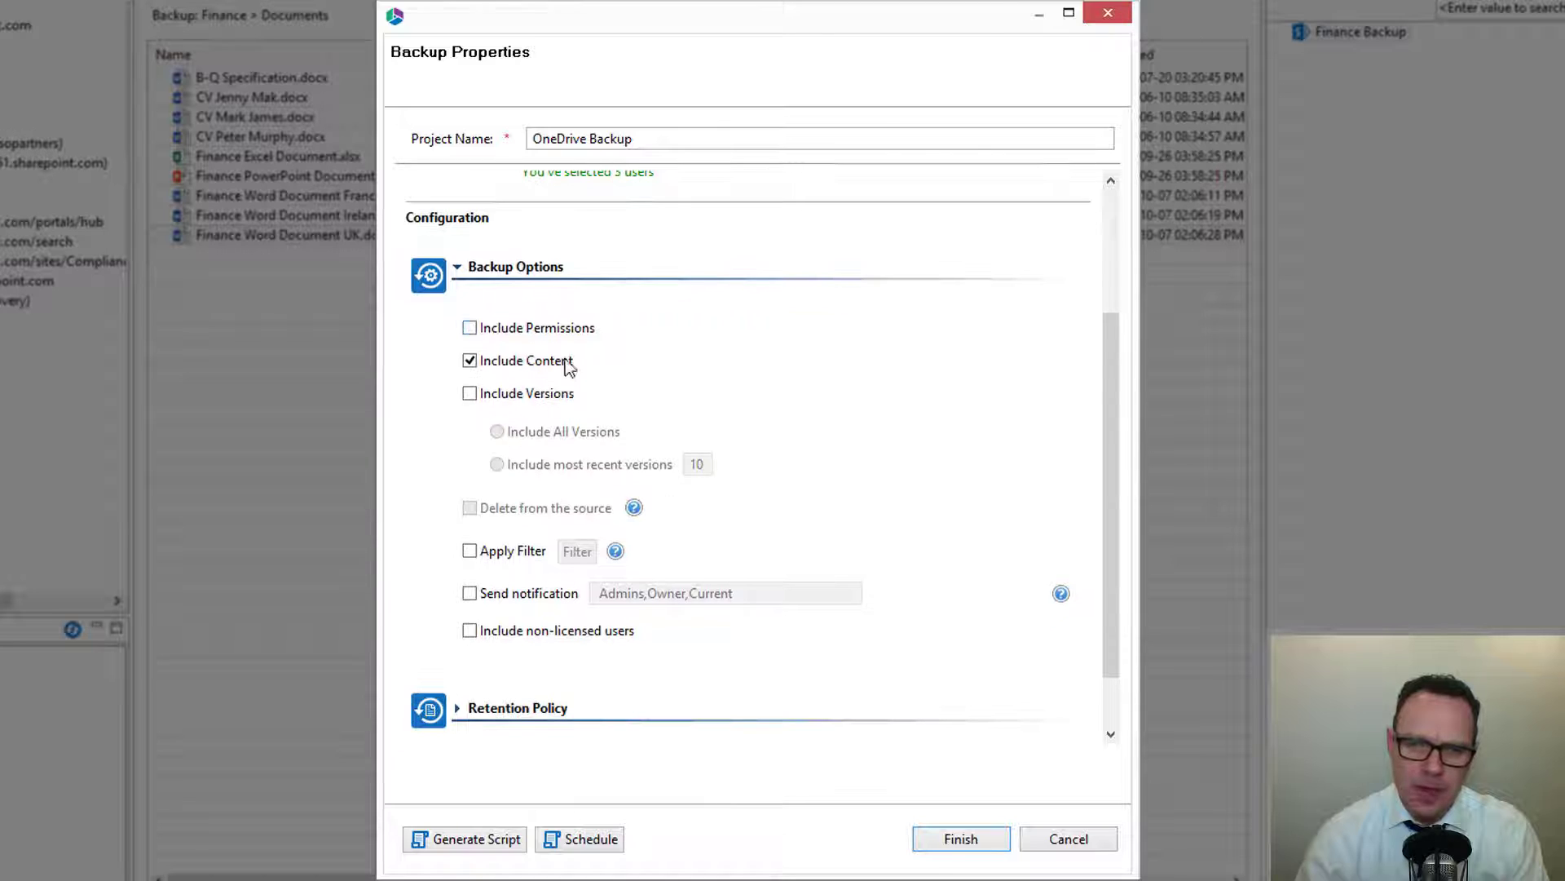
pyautogui.click(471, 394)
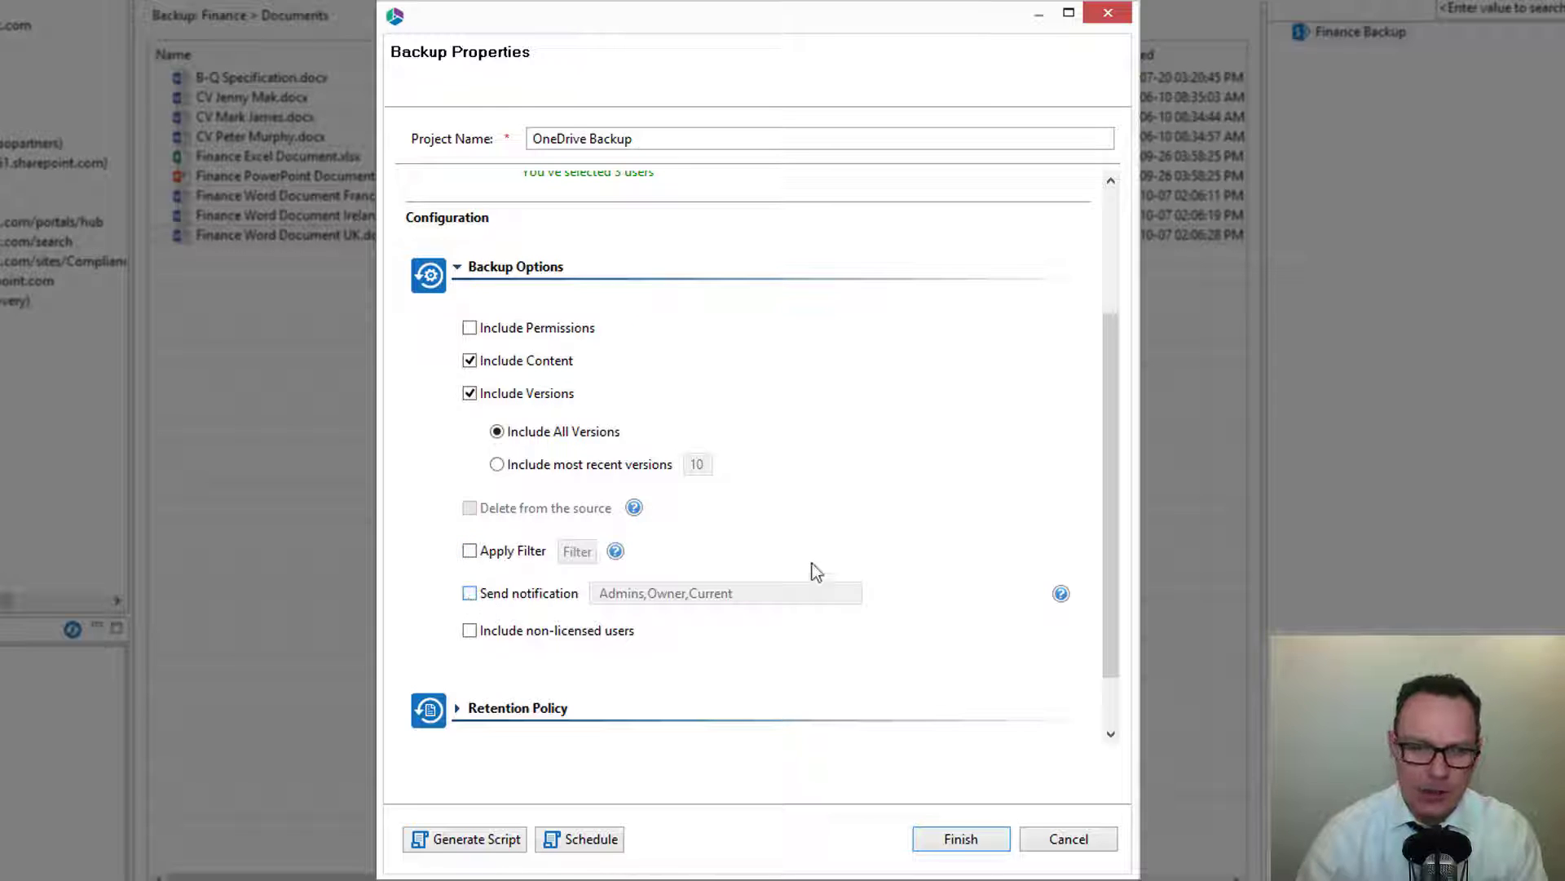
# Expand the Retention Policy section to review its options.
pyautogui.scroll(-2, 1110, 495)
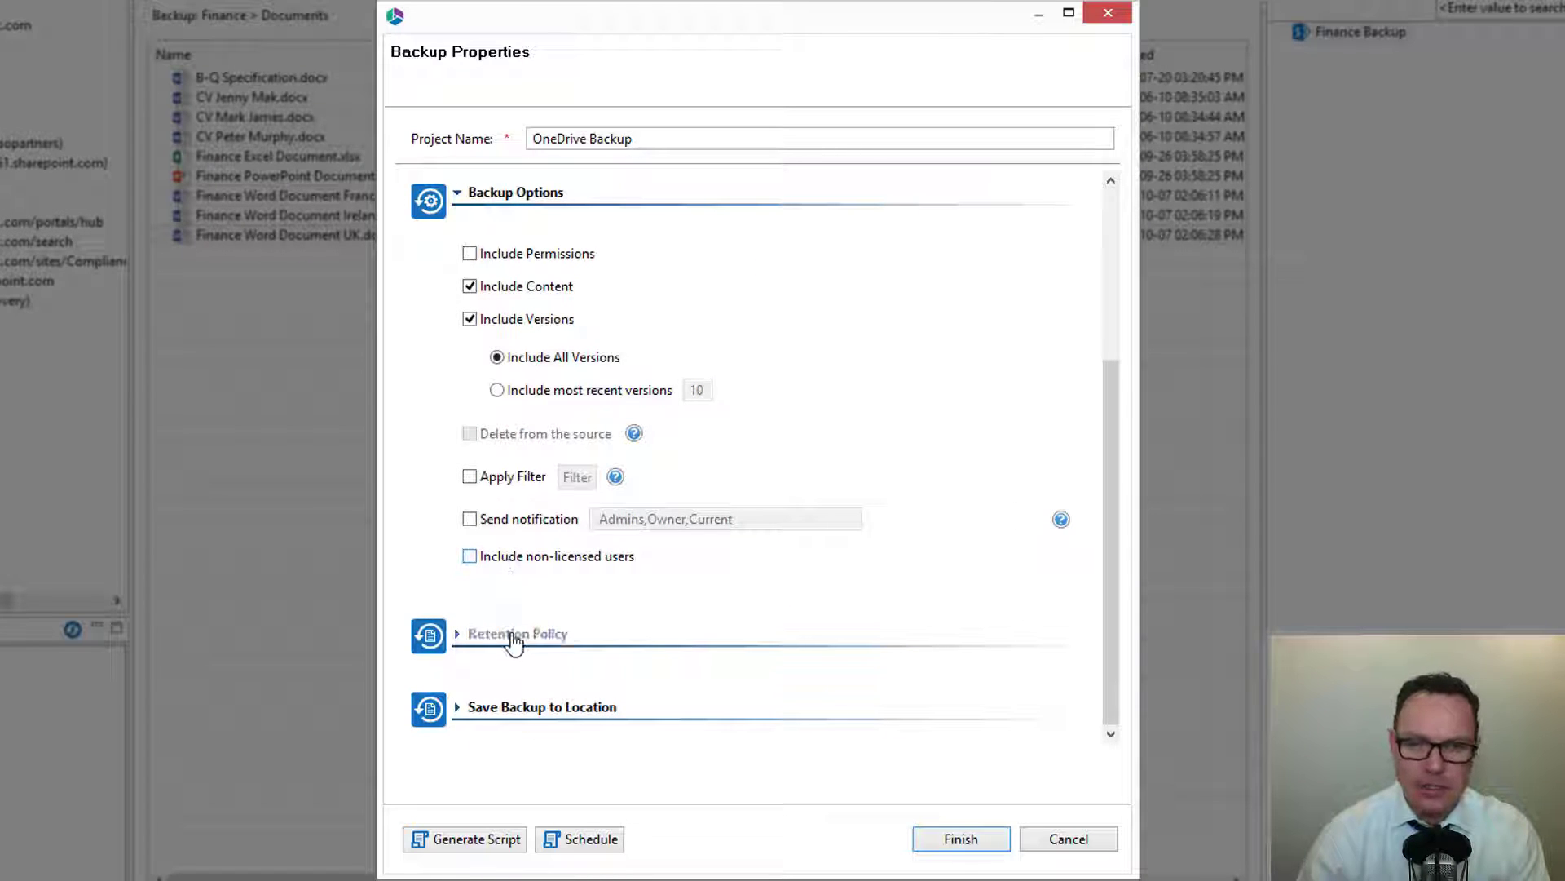
pyautogui.click(510, 636)
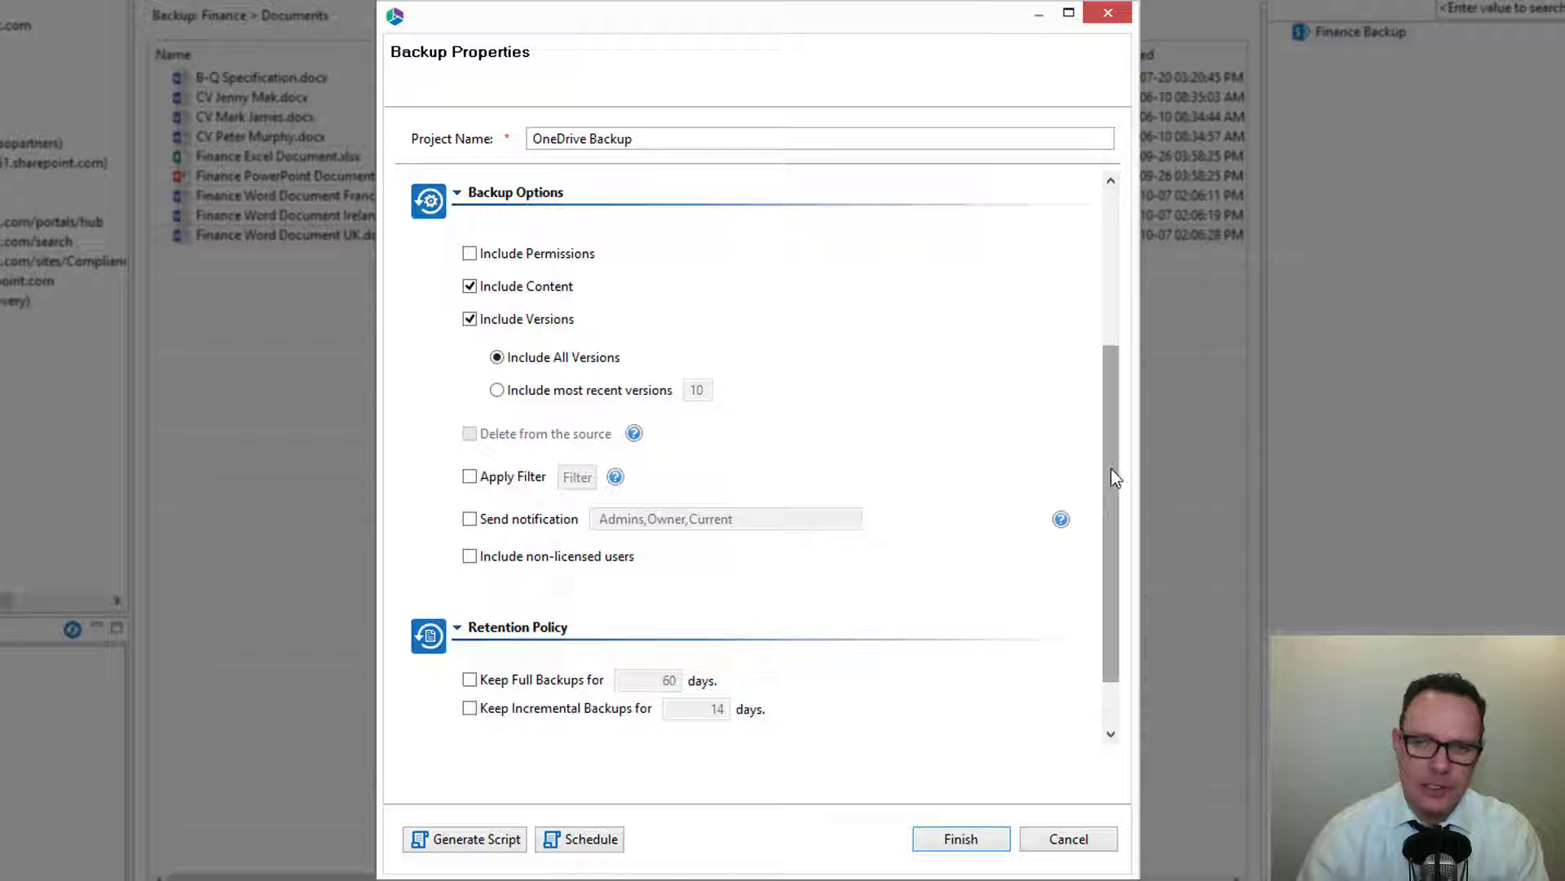
pyautogui.scroll(-1, 1117, 469)
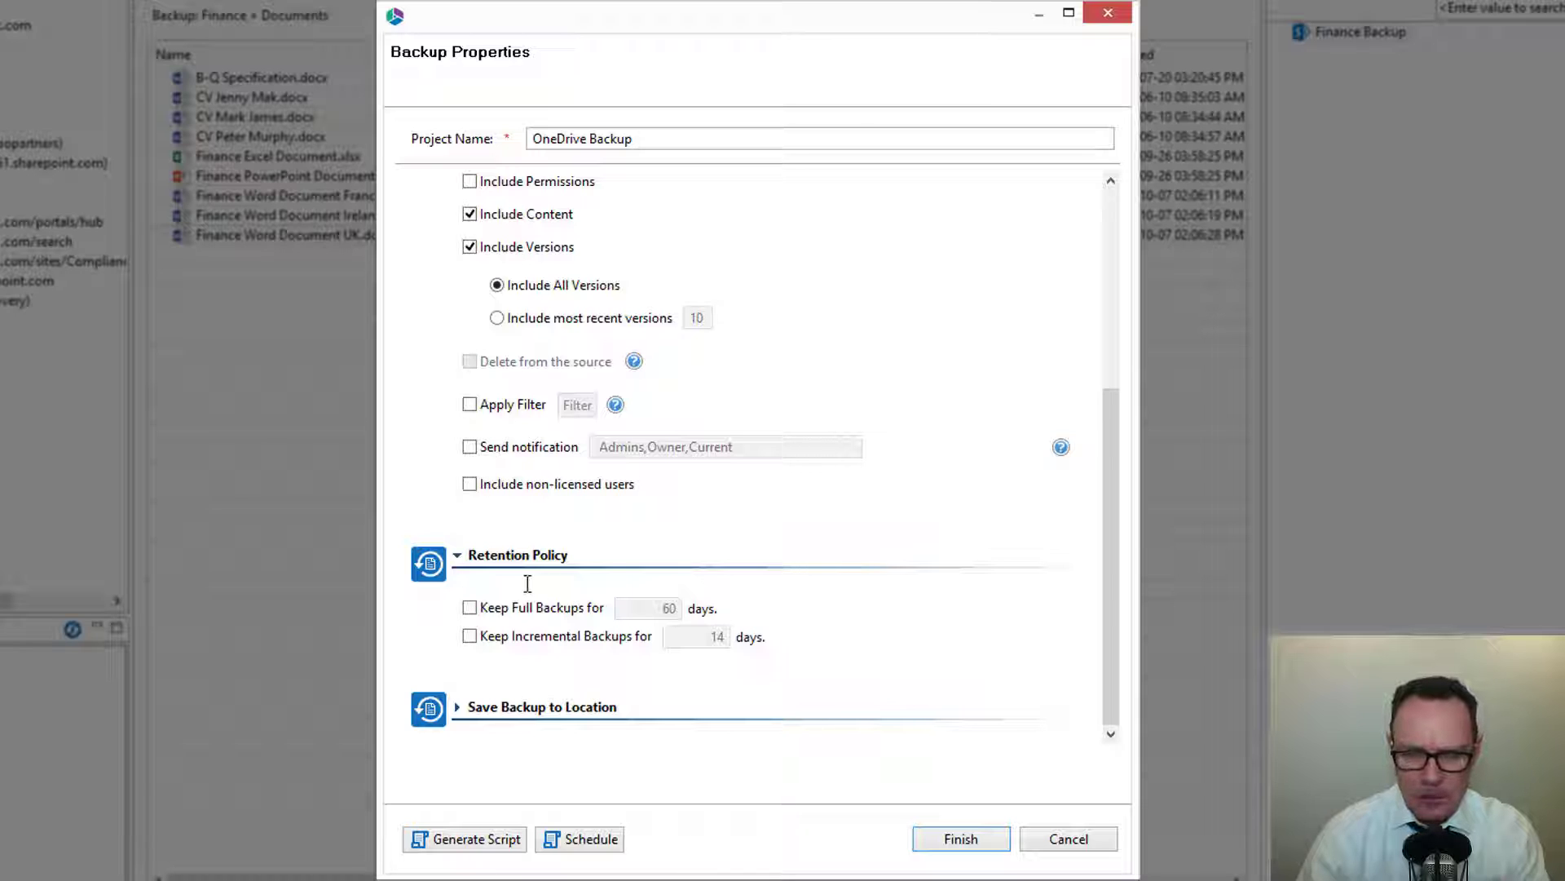
# Toggle the full and incremental backup retention options on and off again.
pyautogui.click(477, 609)
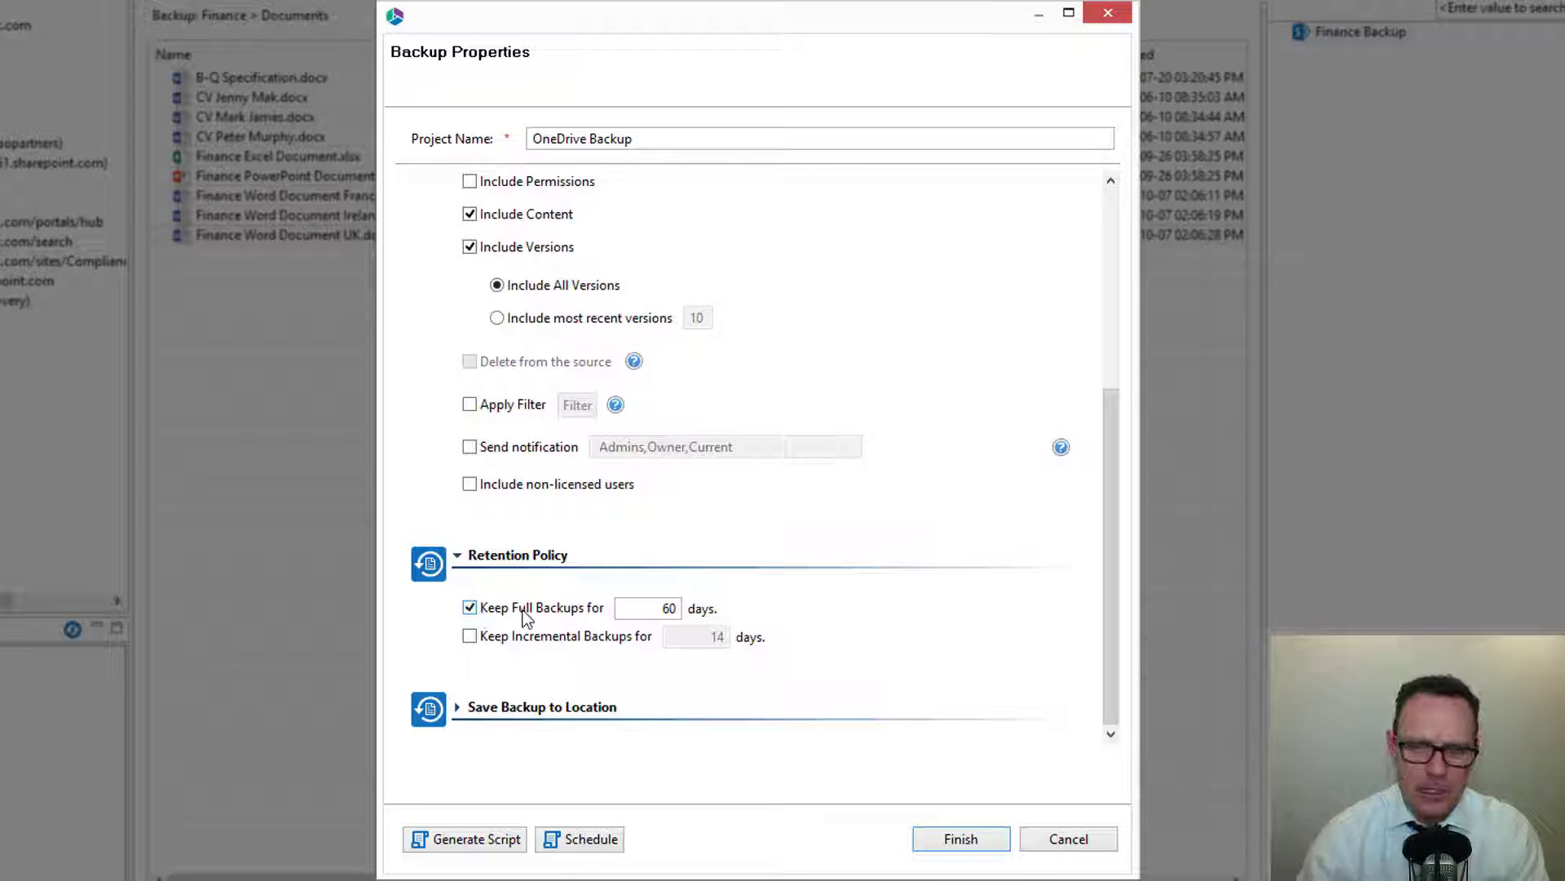
pyautogui.click(472, 638)
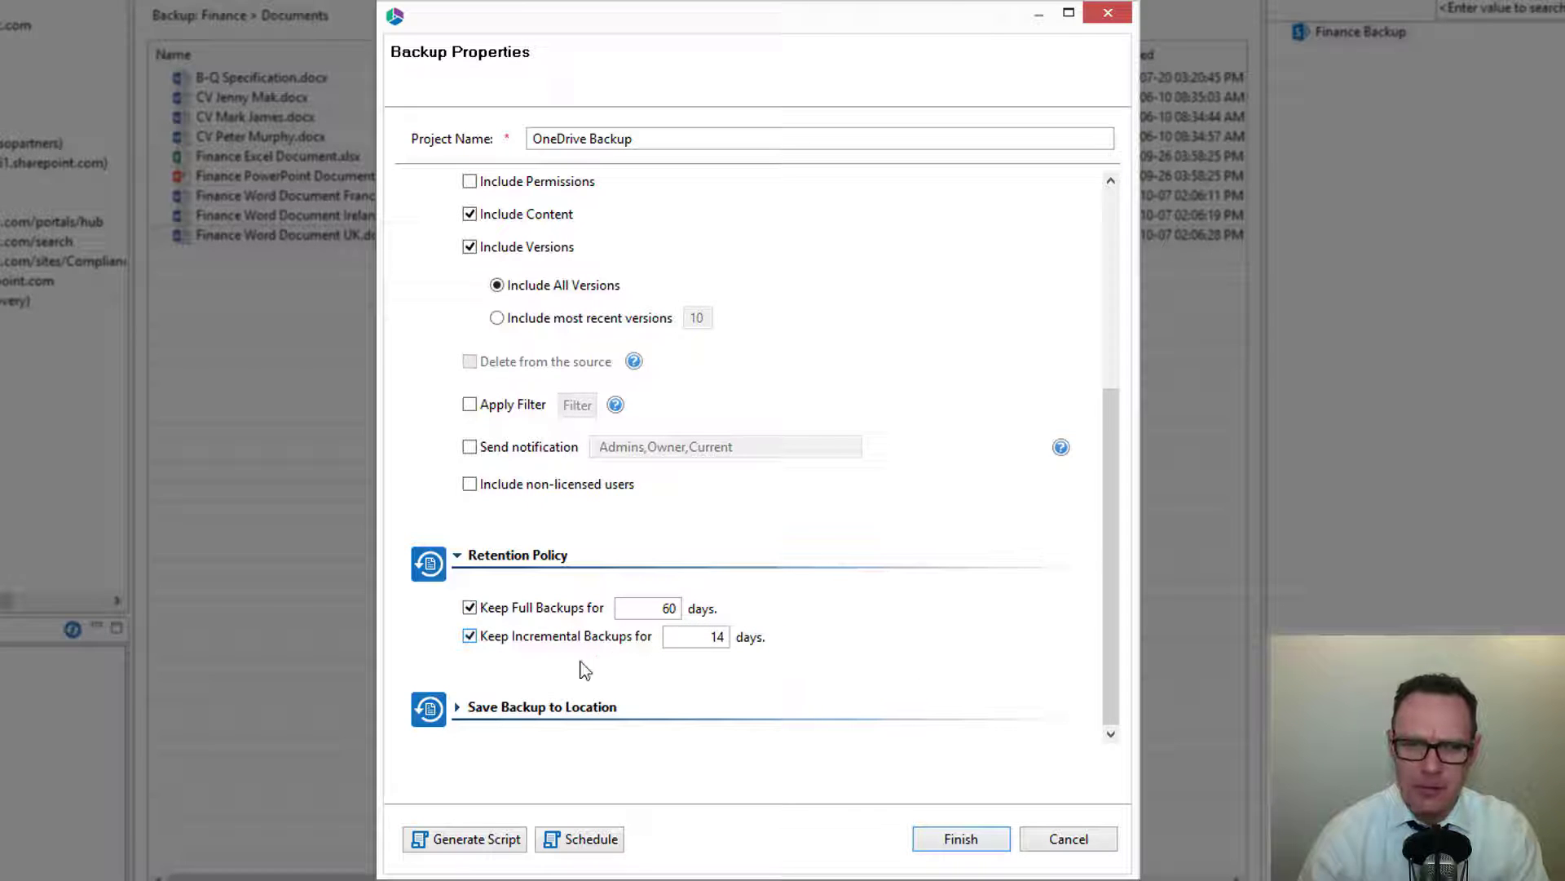
pyautogui.click(495, 642)
pyautogui.click(495, 609)
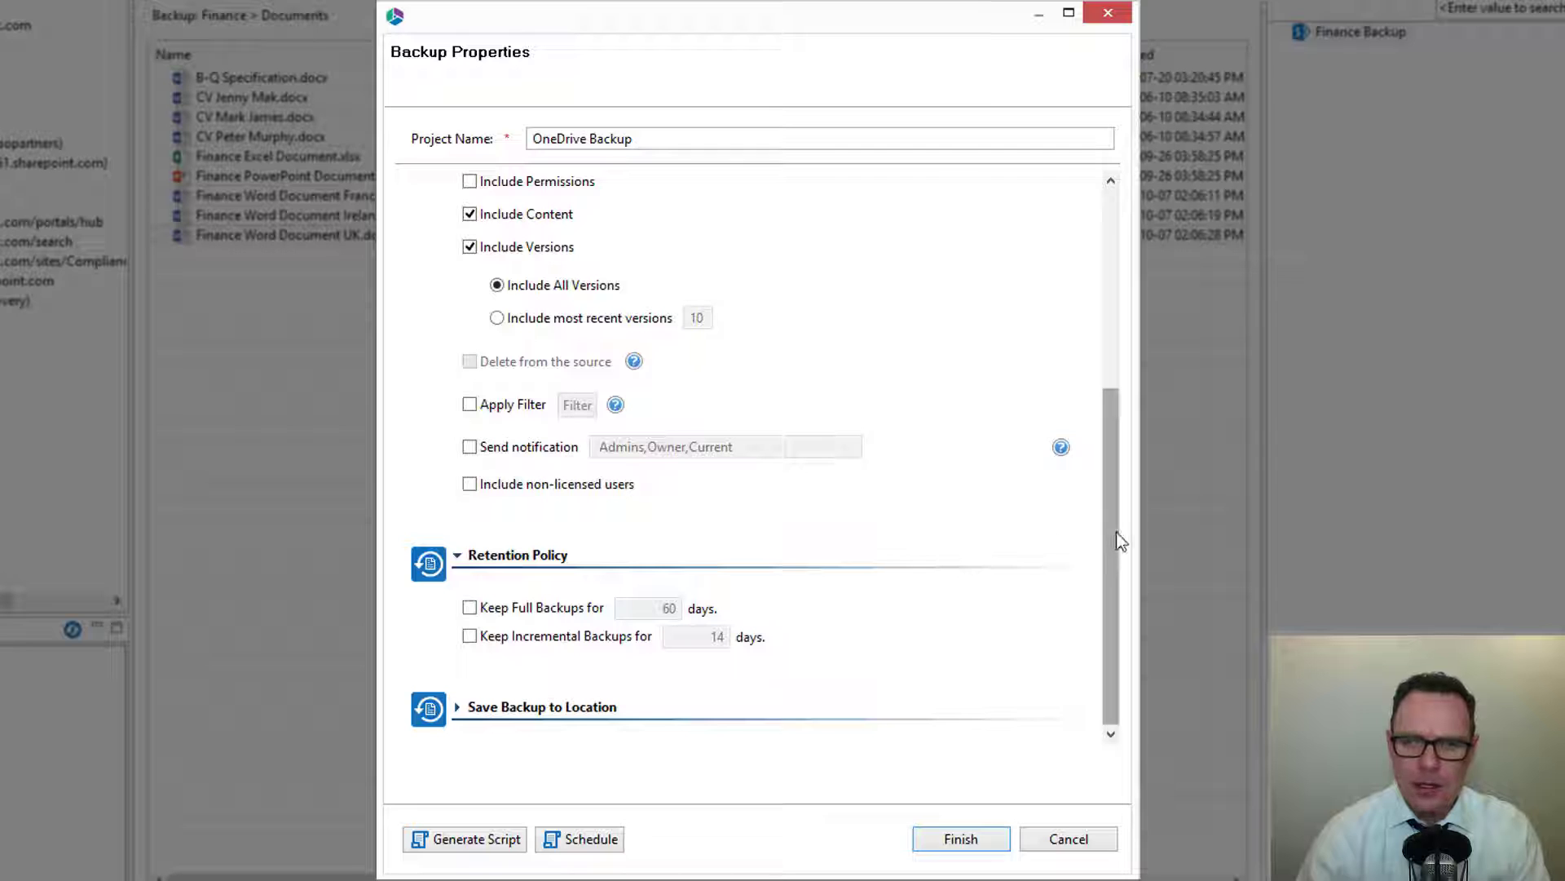
# Expand the Save Backup to Location section.
pyautogui.click(566, 708)
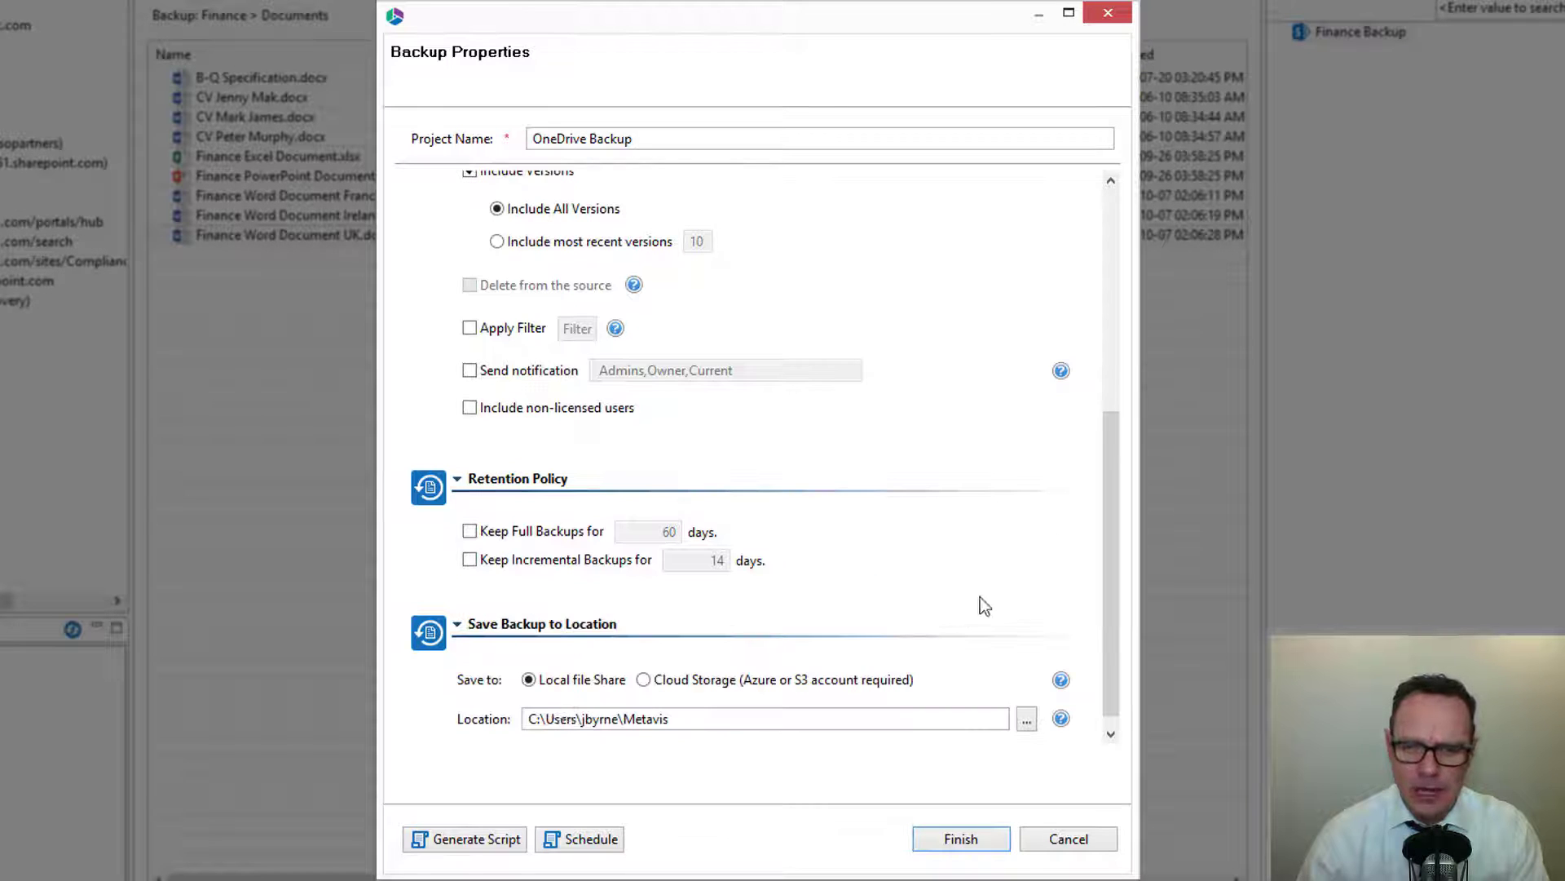
# Replace the backup location path with \\ to begin a network share path.
pyautogui.moveTo(1113, 501); pyautogui.dragTo(1120, 555)
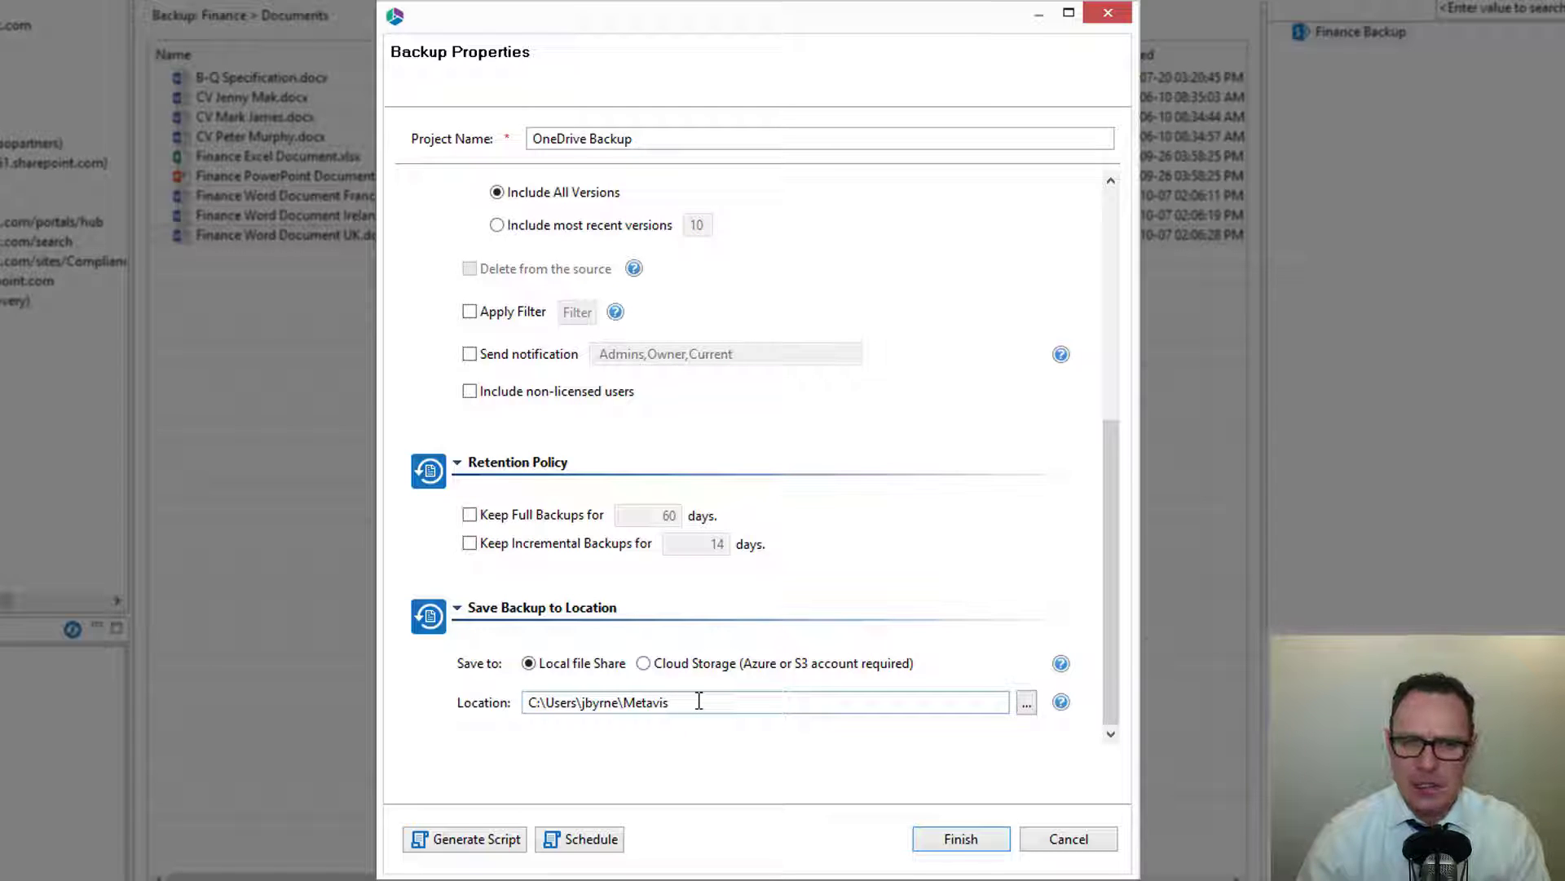
pyautogui.hotkey('ctrl', 'a')
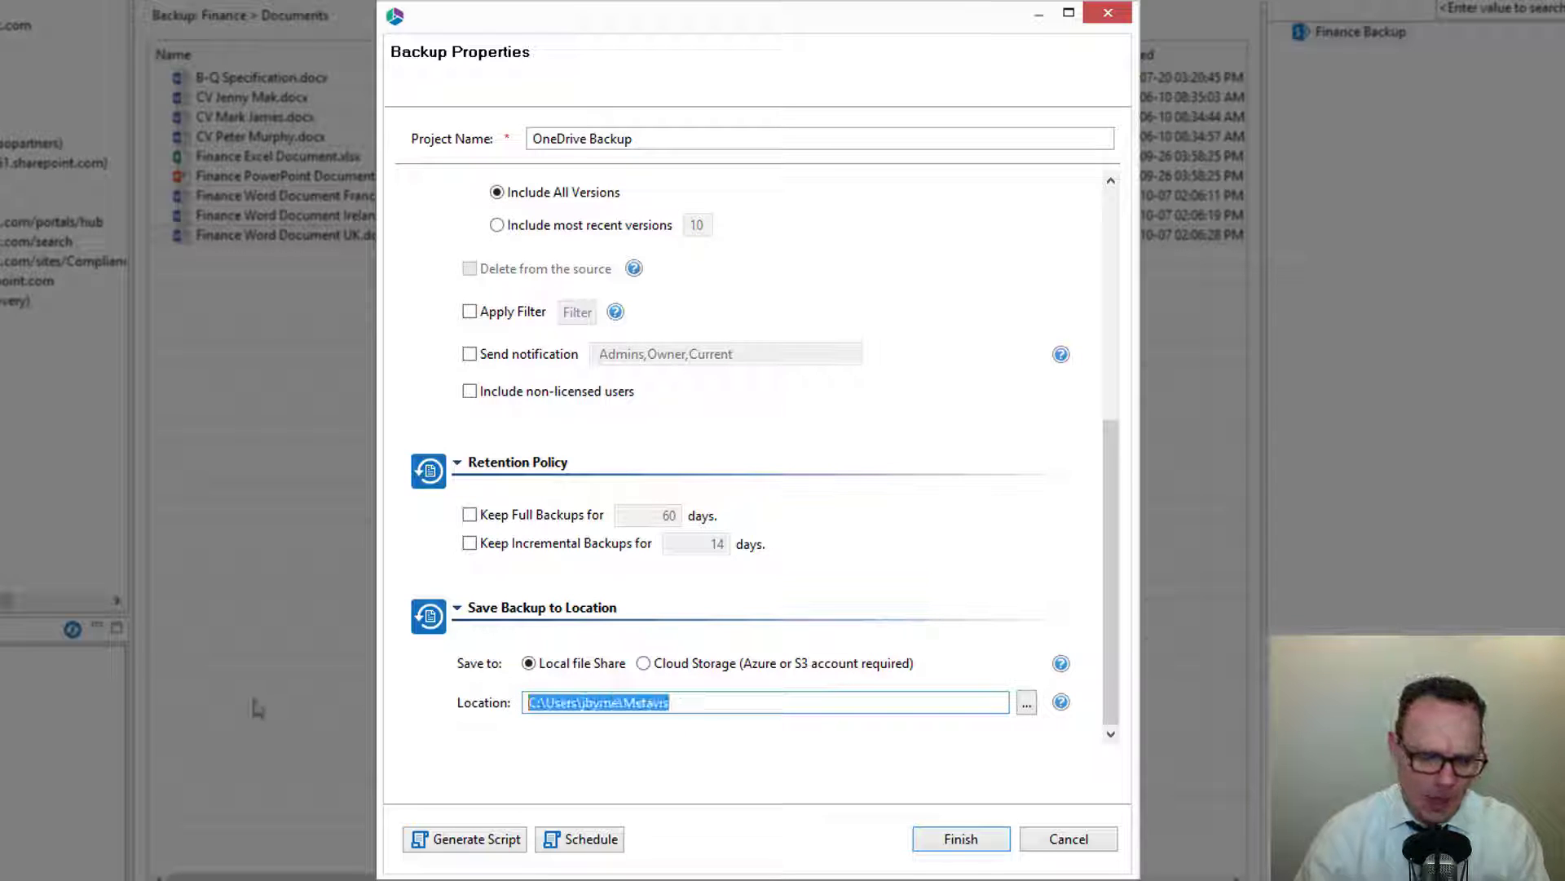
pyautogui.write('\\\\')
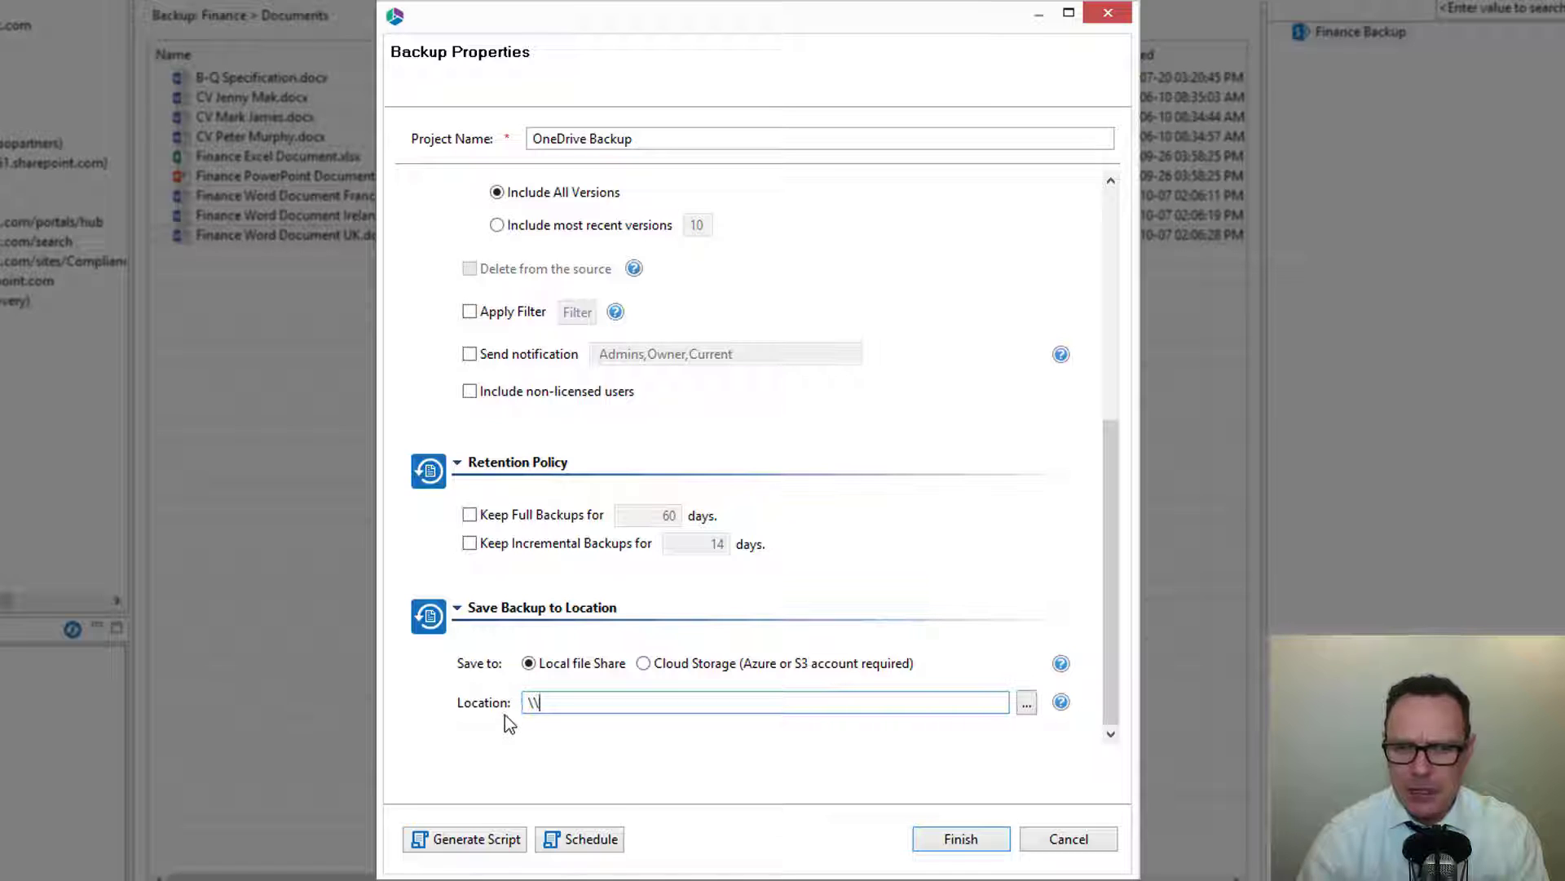
# Try Azure cloud storage as the backup destination, cancel the provider dialogs and reselect local file share.
pyautogui.click(644, 664)
pyautogui.click(1026, 702)
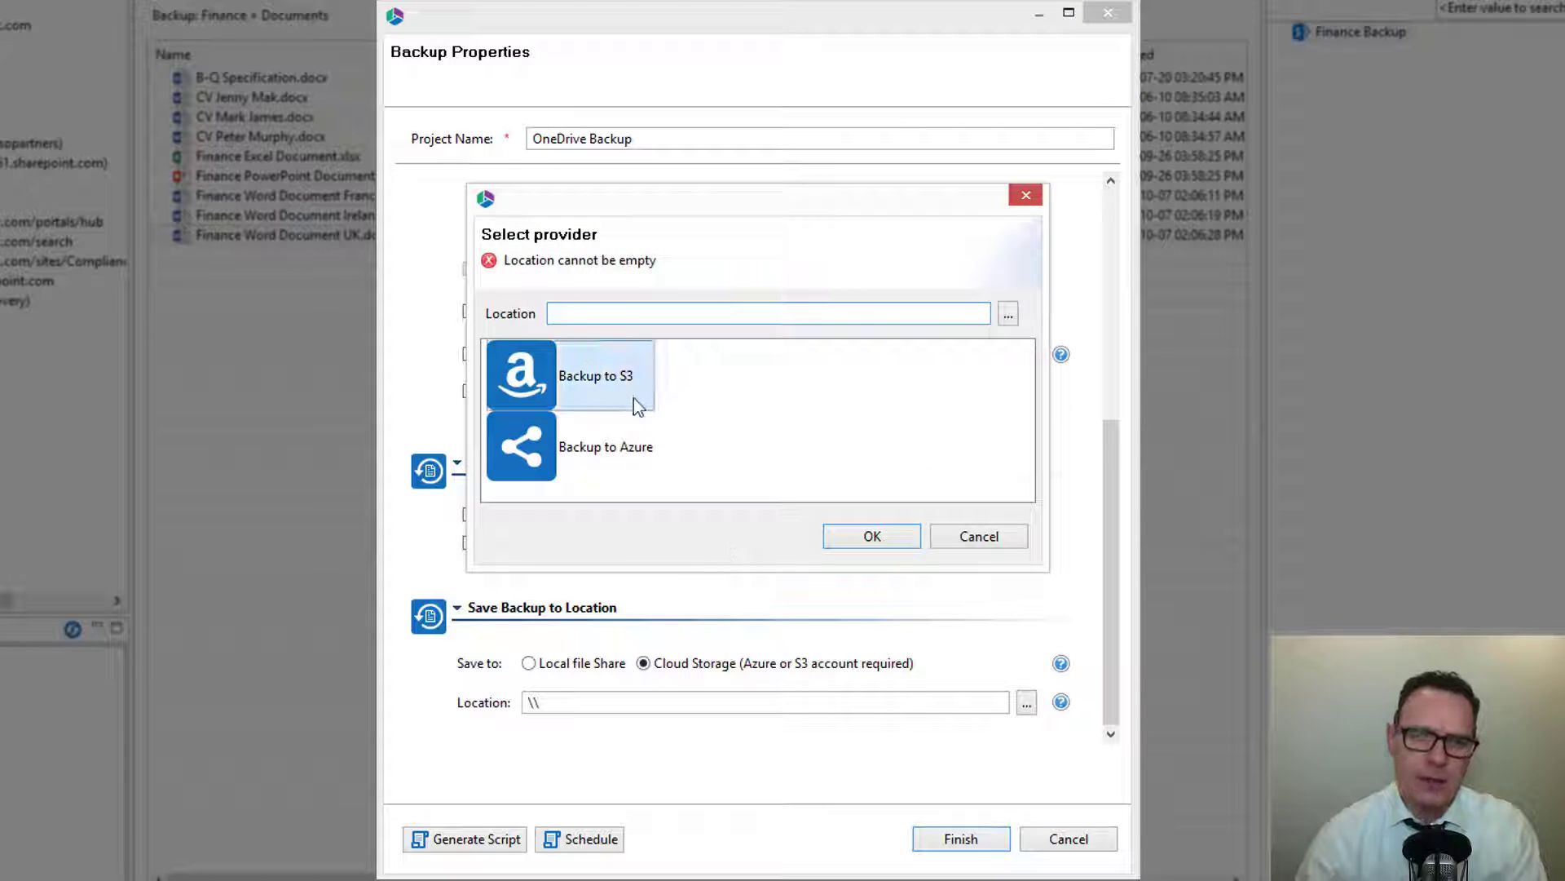
pyautogui.doubleClick(630, 448)
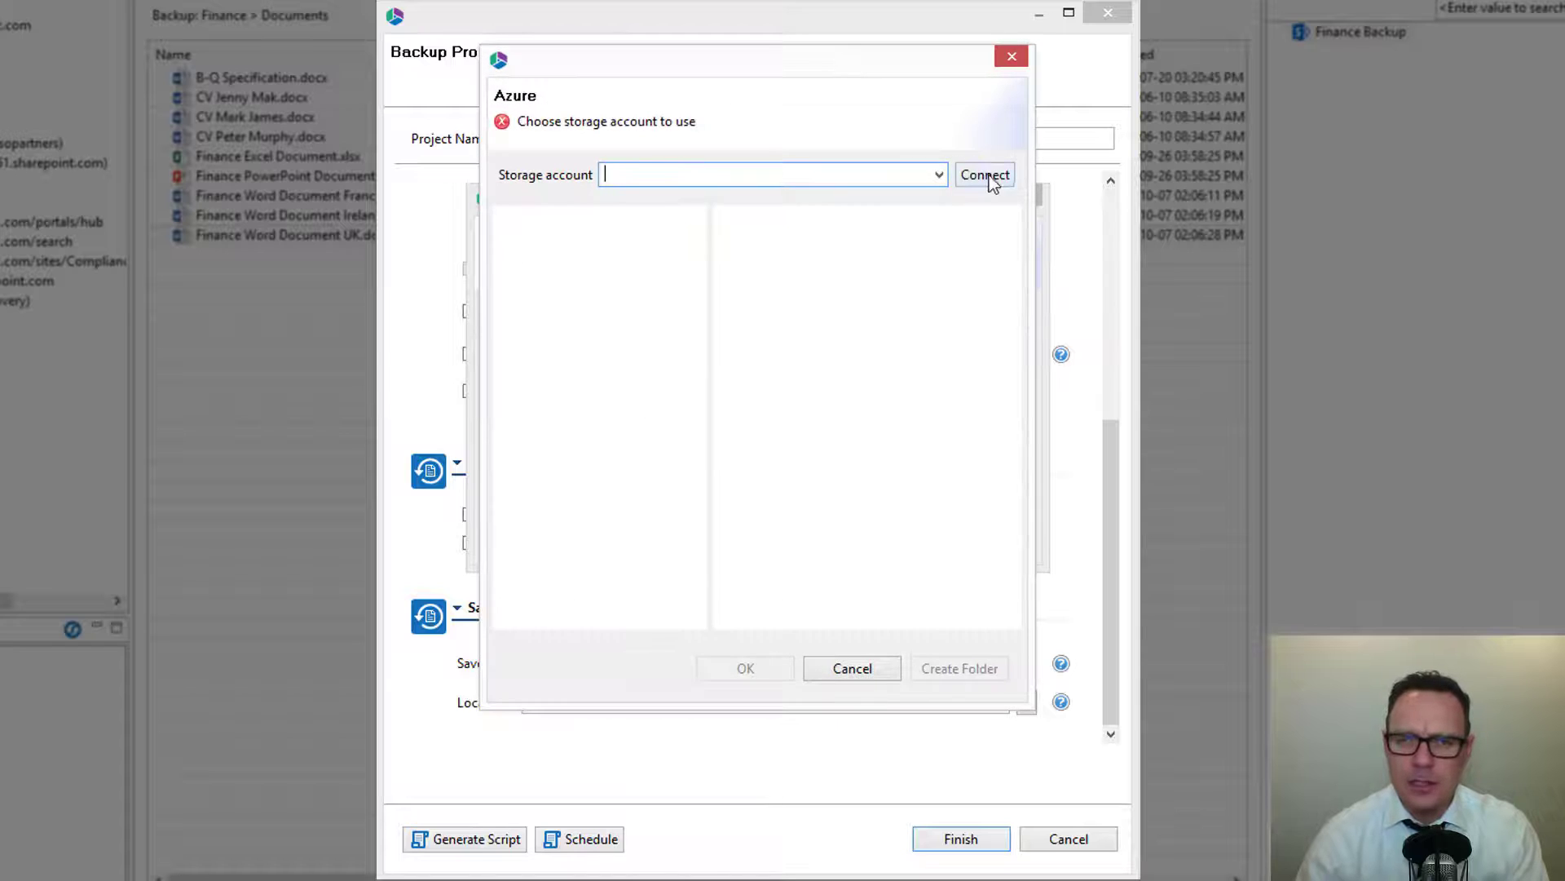
pyautogui.click(990, 176)
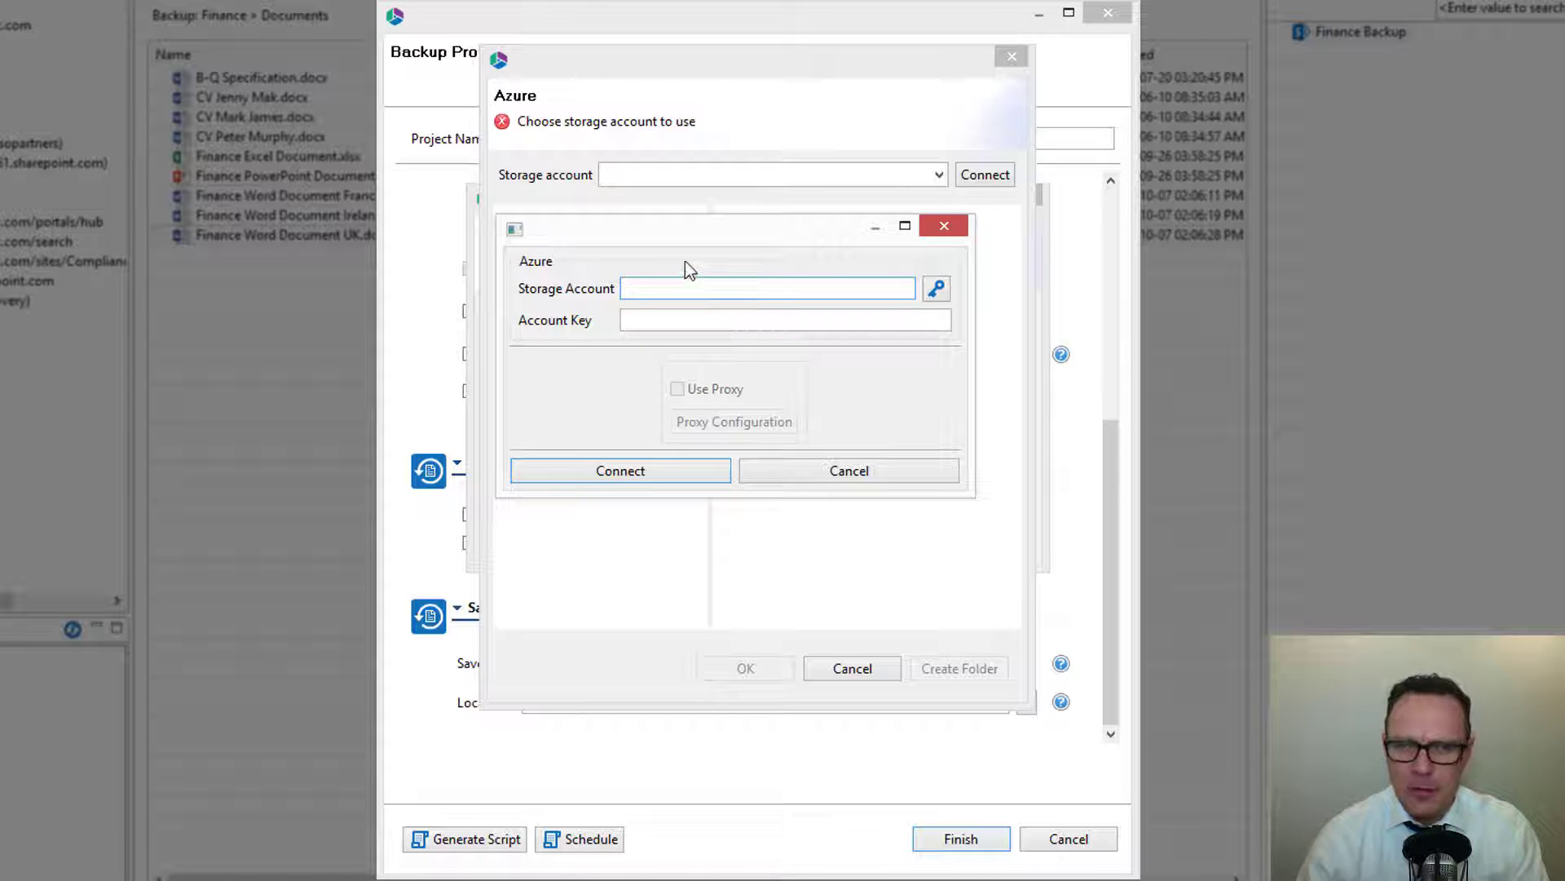
pyautogui.click(825, 476)
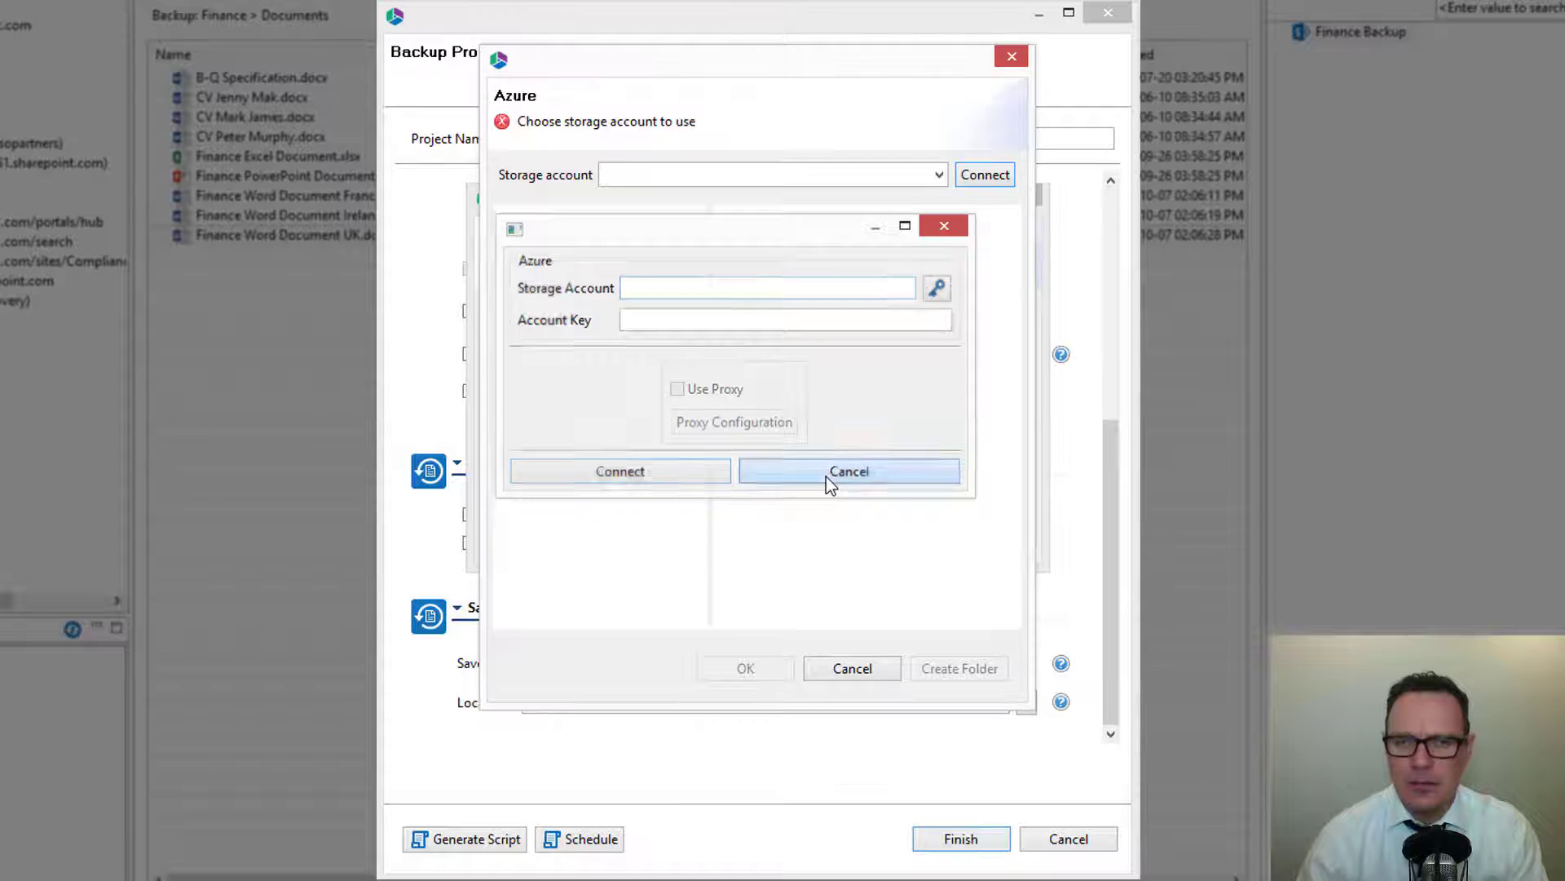
pyautogui.click(852, 668)
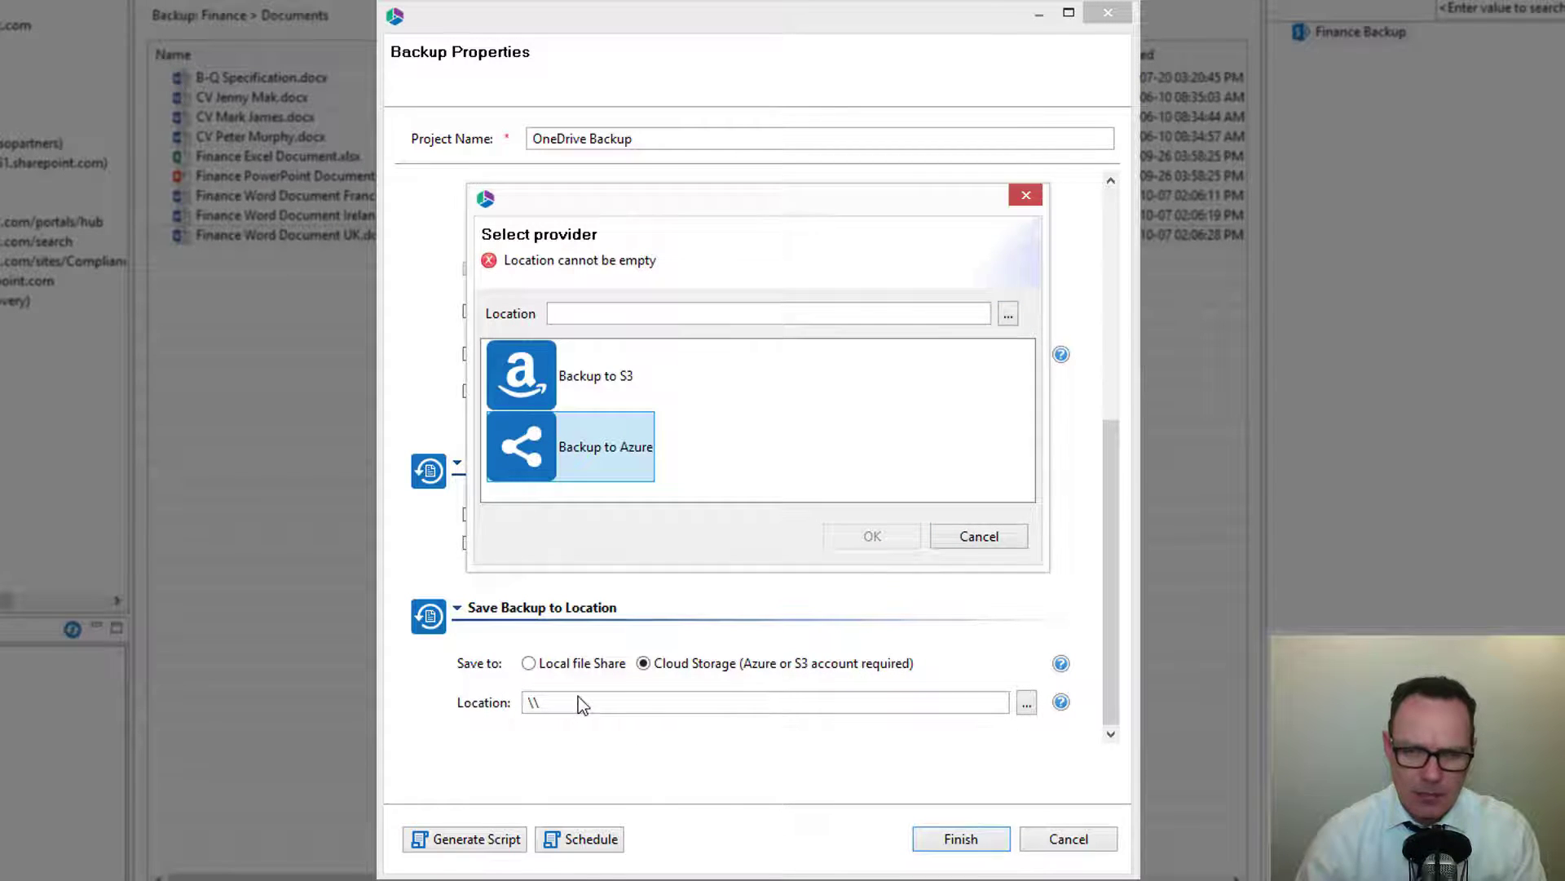
pyautogui.click(975, 537)
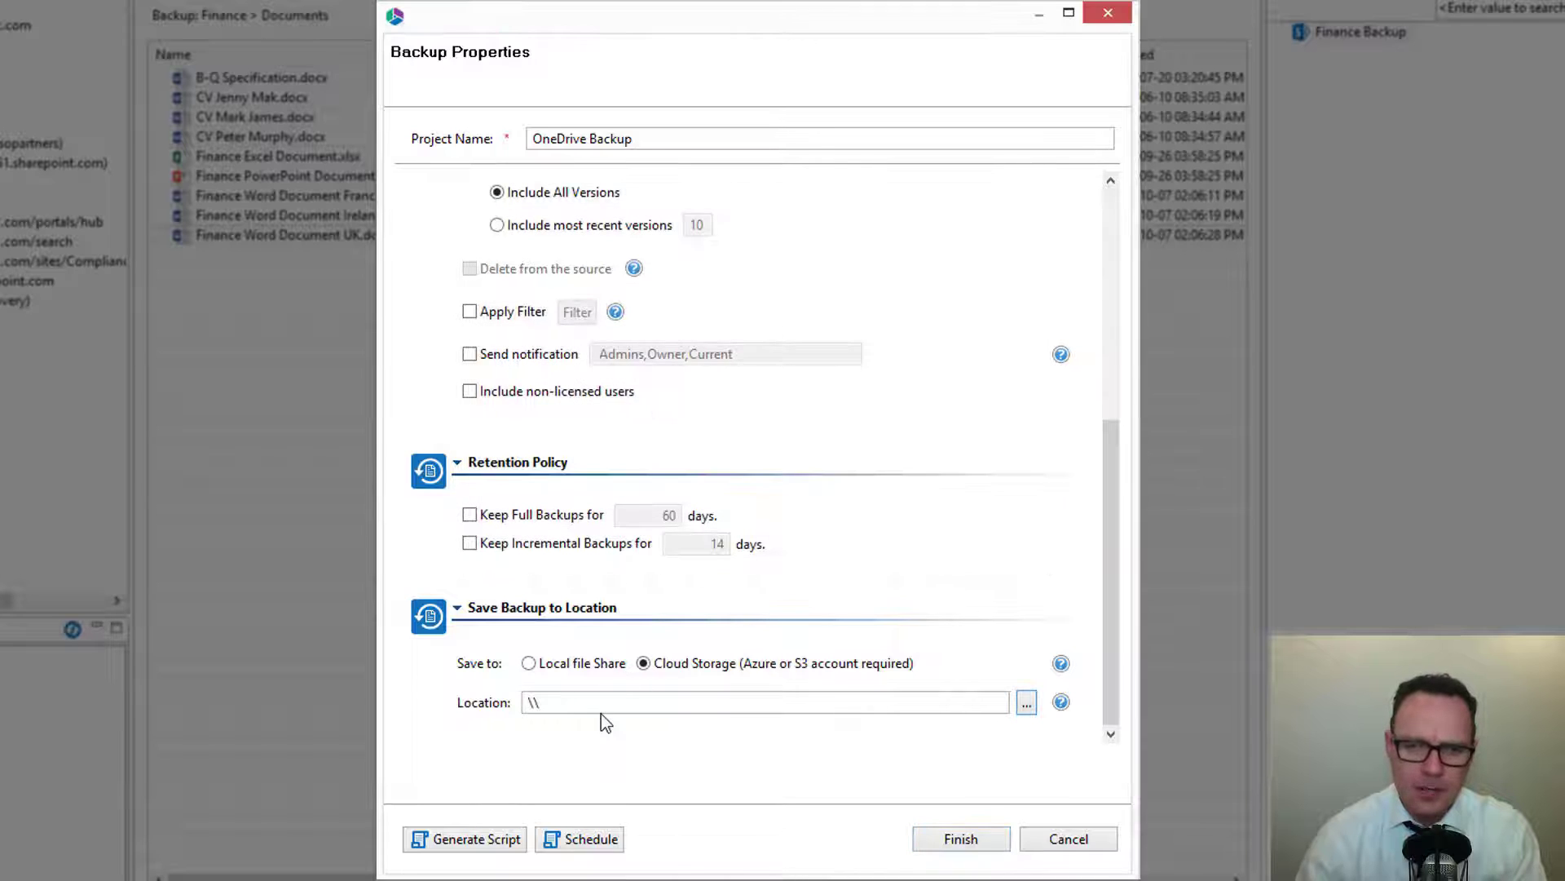
pyautogui.click(531, 664)
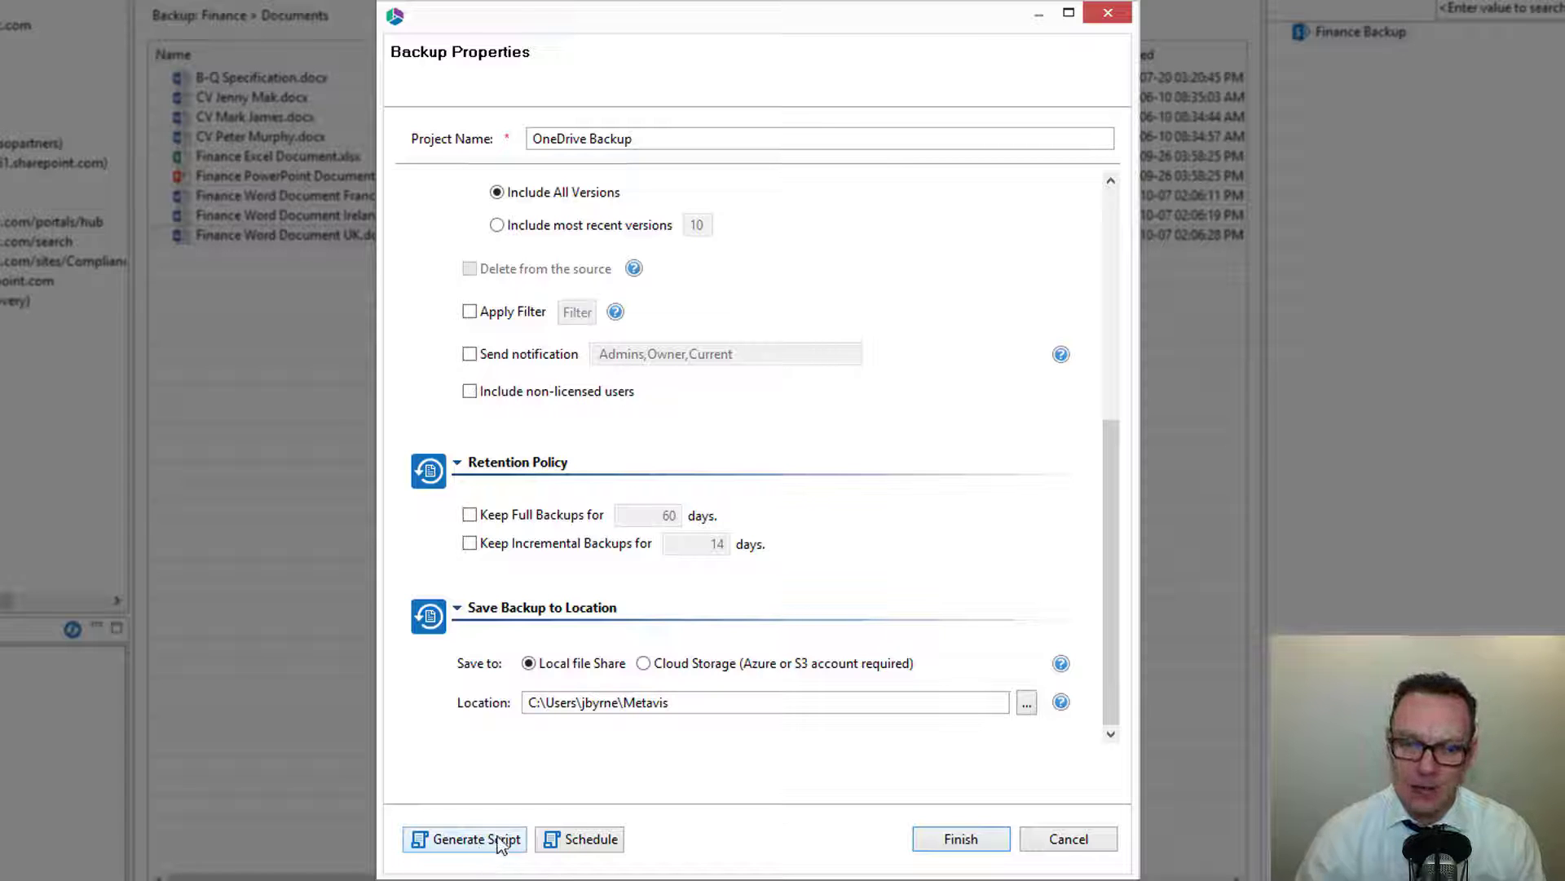
# Open the backup's schedule settings without scheduling, and review the configured backup options.
pyautogui.click(586, 842)
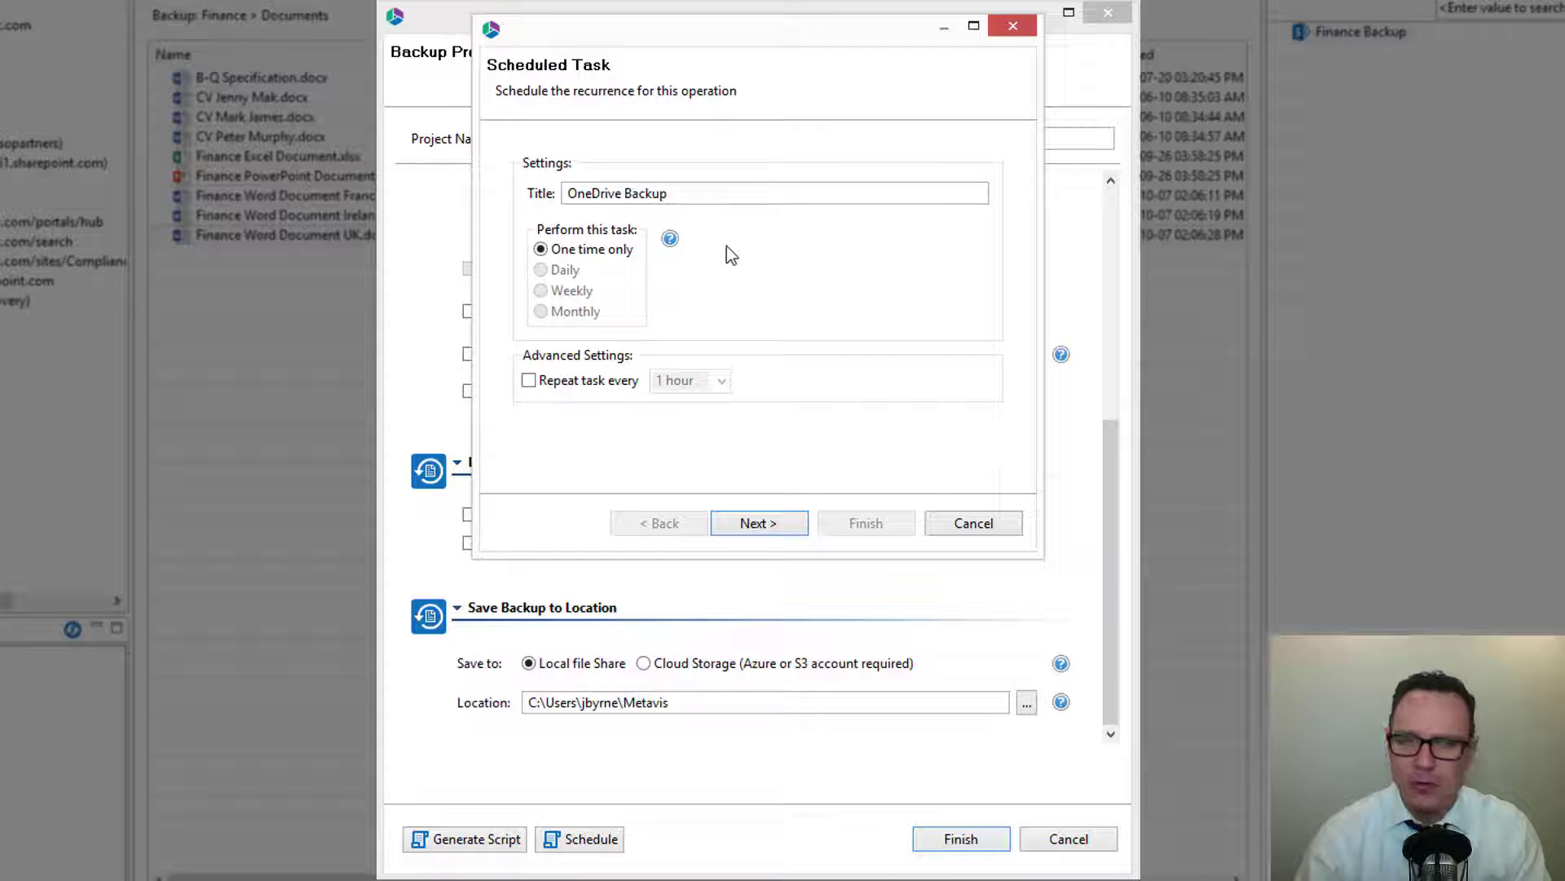
pyautogui.click(957, 526)
pyautogui.moveTo(1113, 473); pyautogui.dragTo(1112, 362)
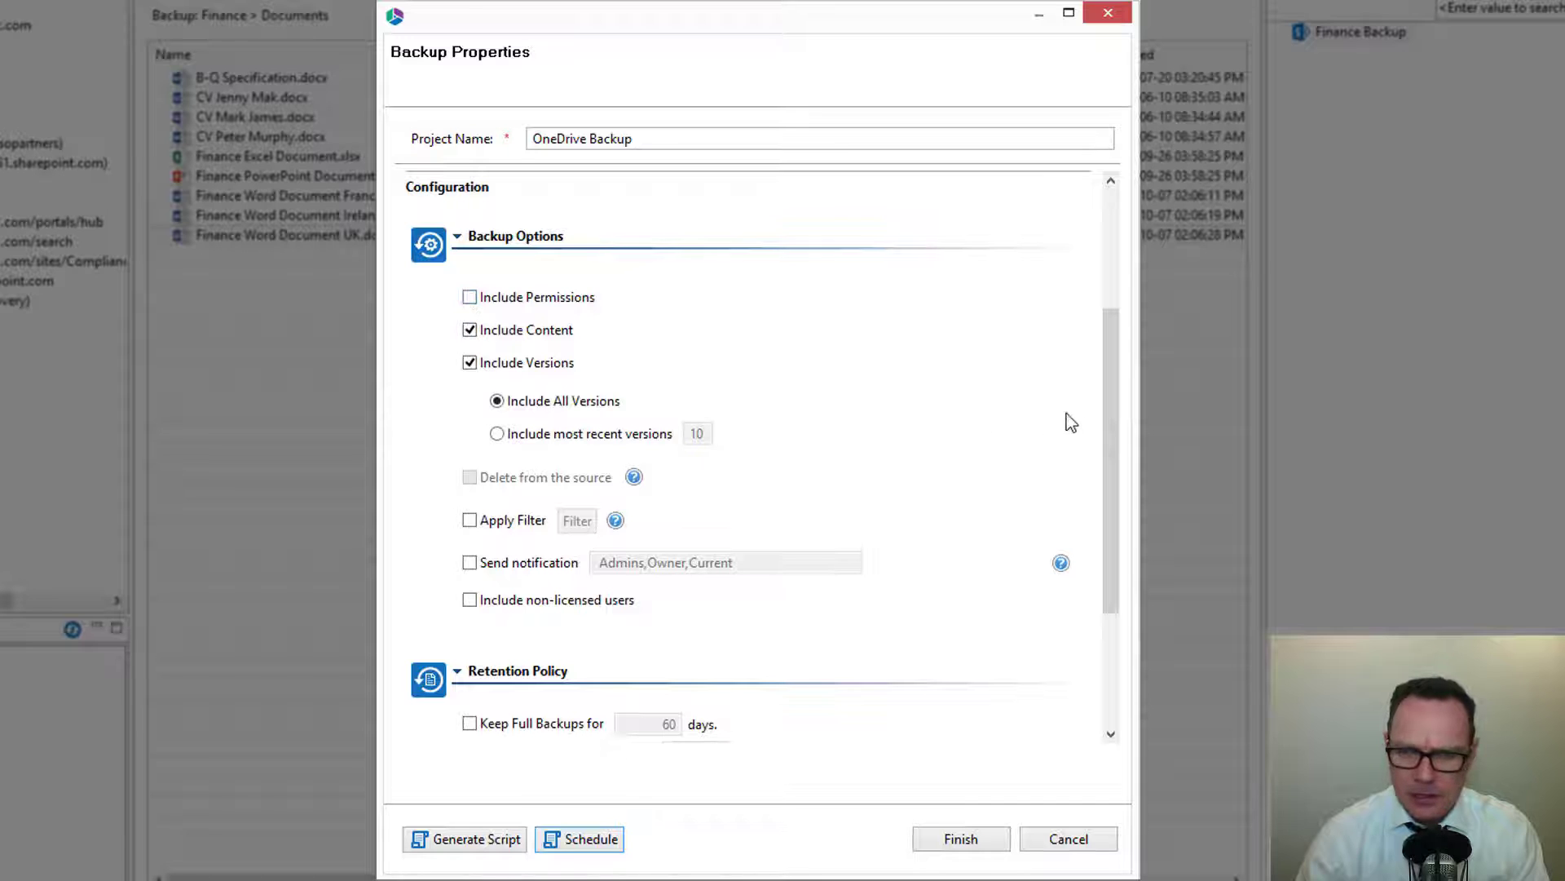
pyautogui.moveTo(1110, 402); pyautogui.dragTo(1111, 591)
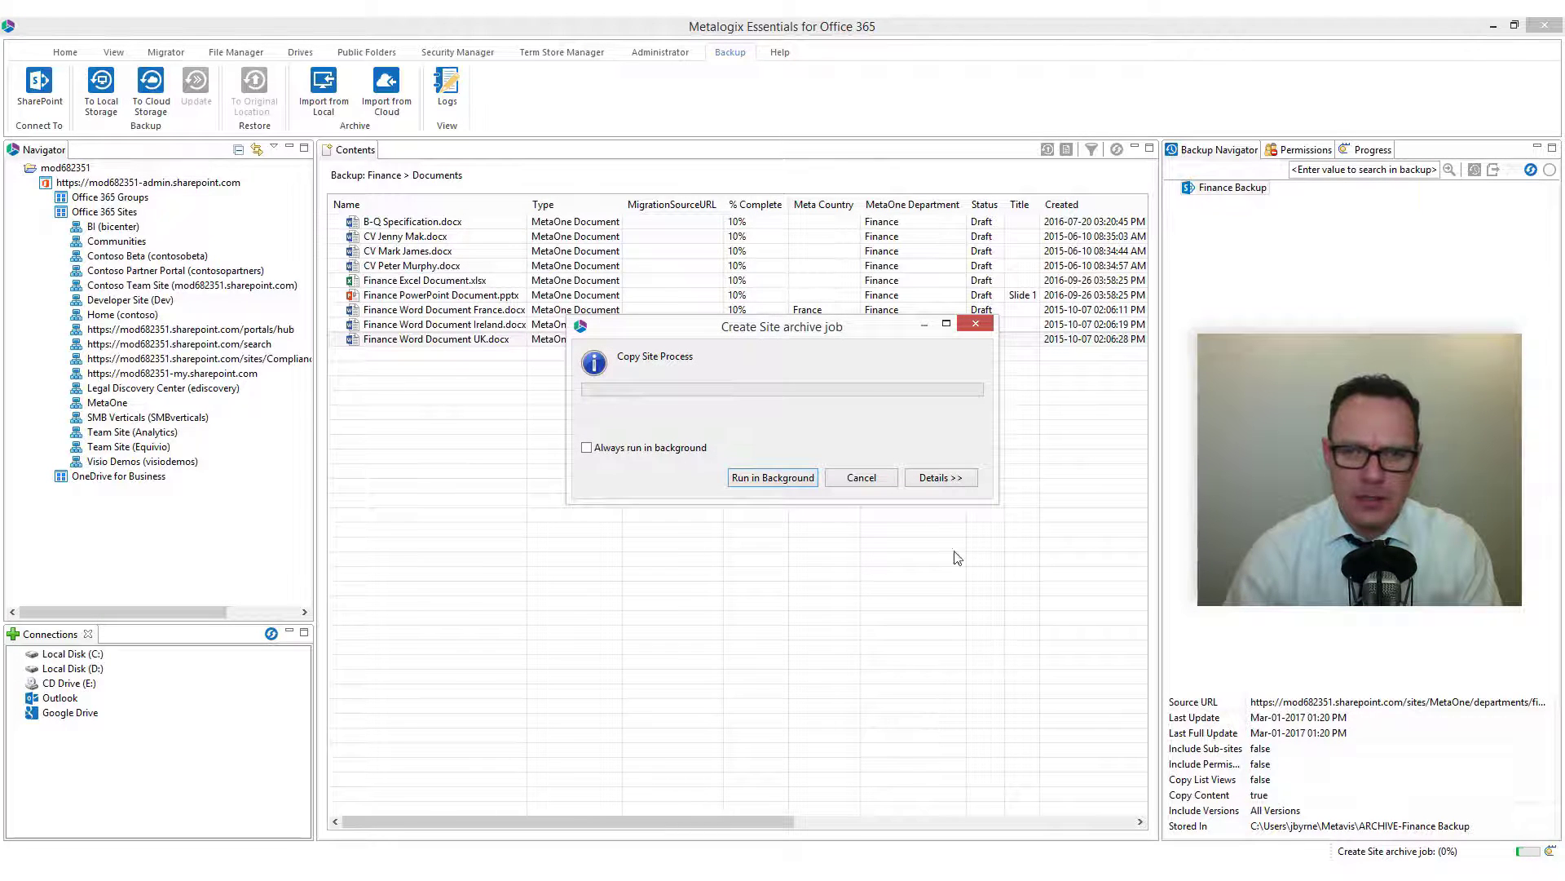
# Show the archive job details and open the log from the completion summary.
pyautogui.click(939, 479)
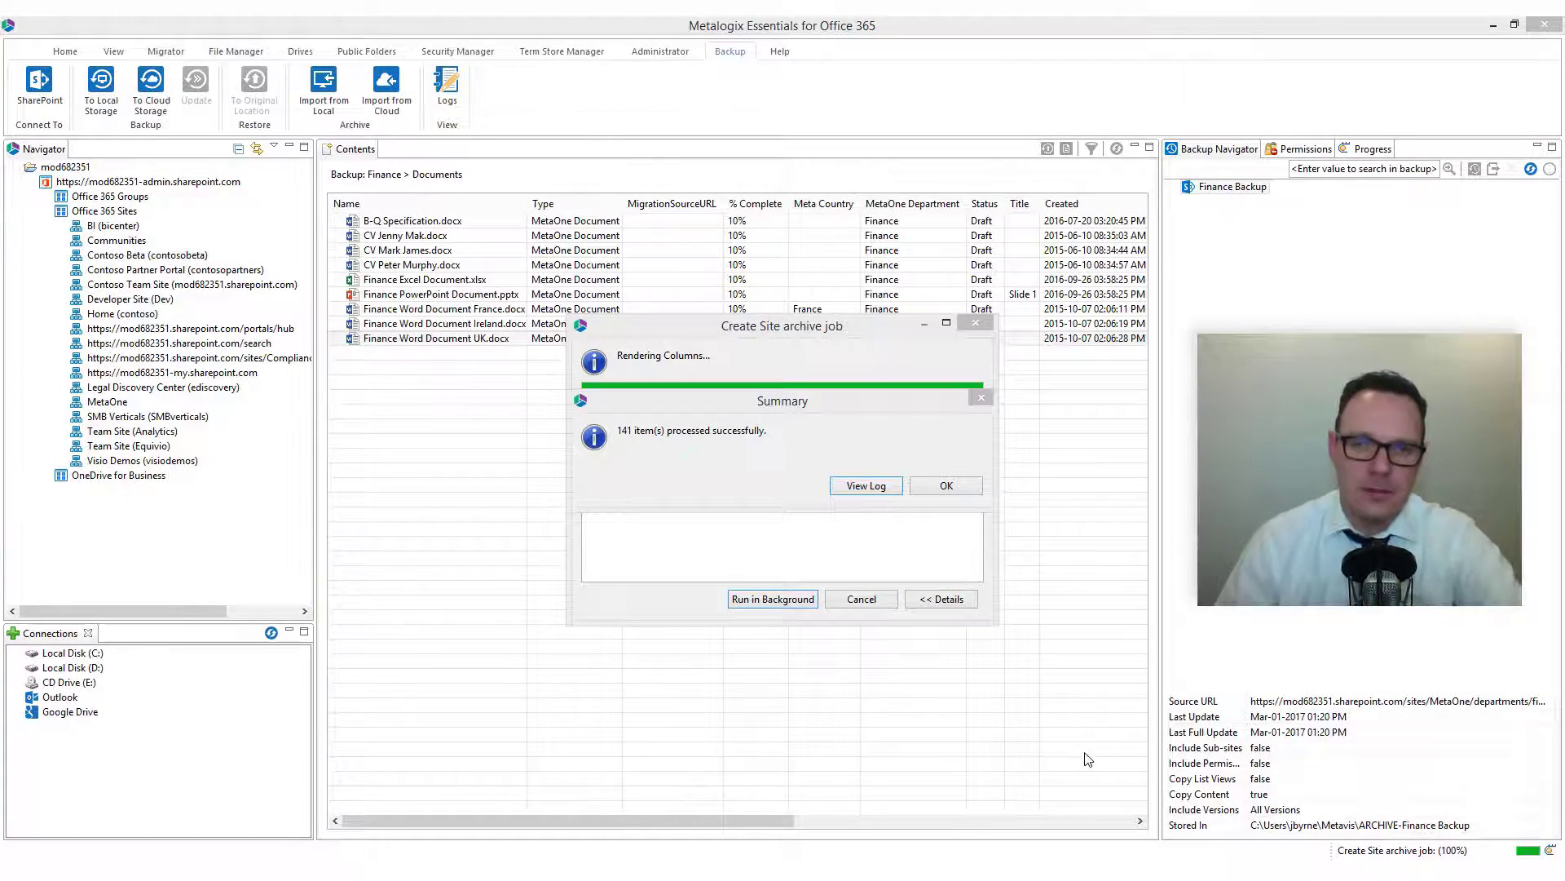
pyautogui.click(809, 415)
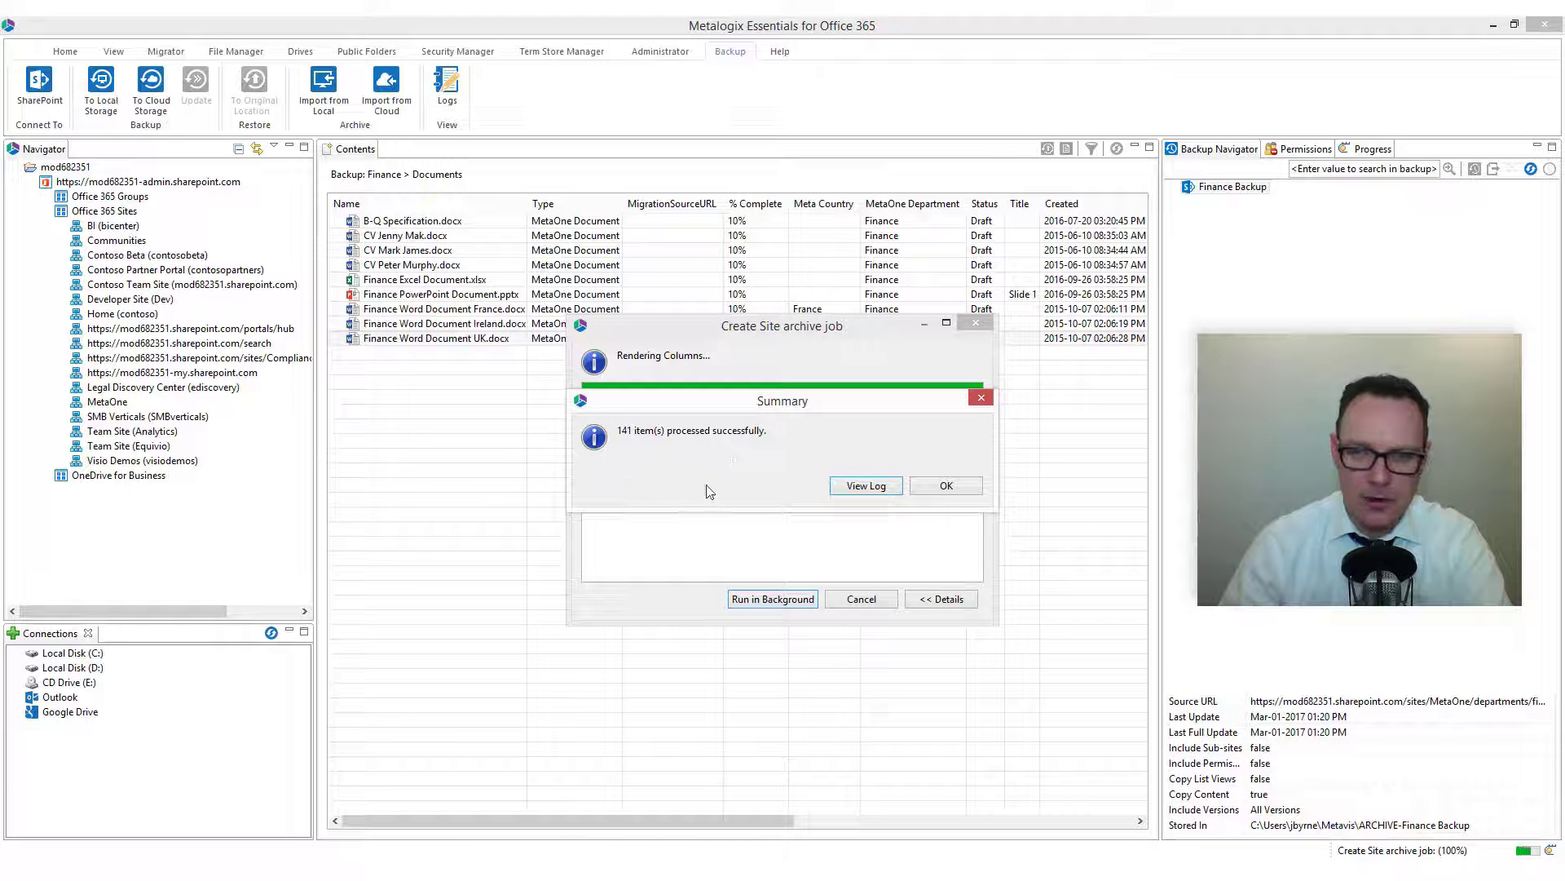
pyautogui.click(866, 485)
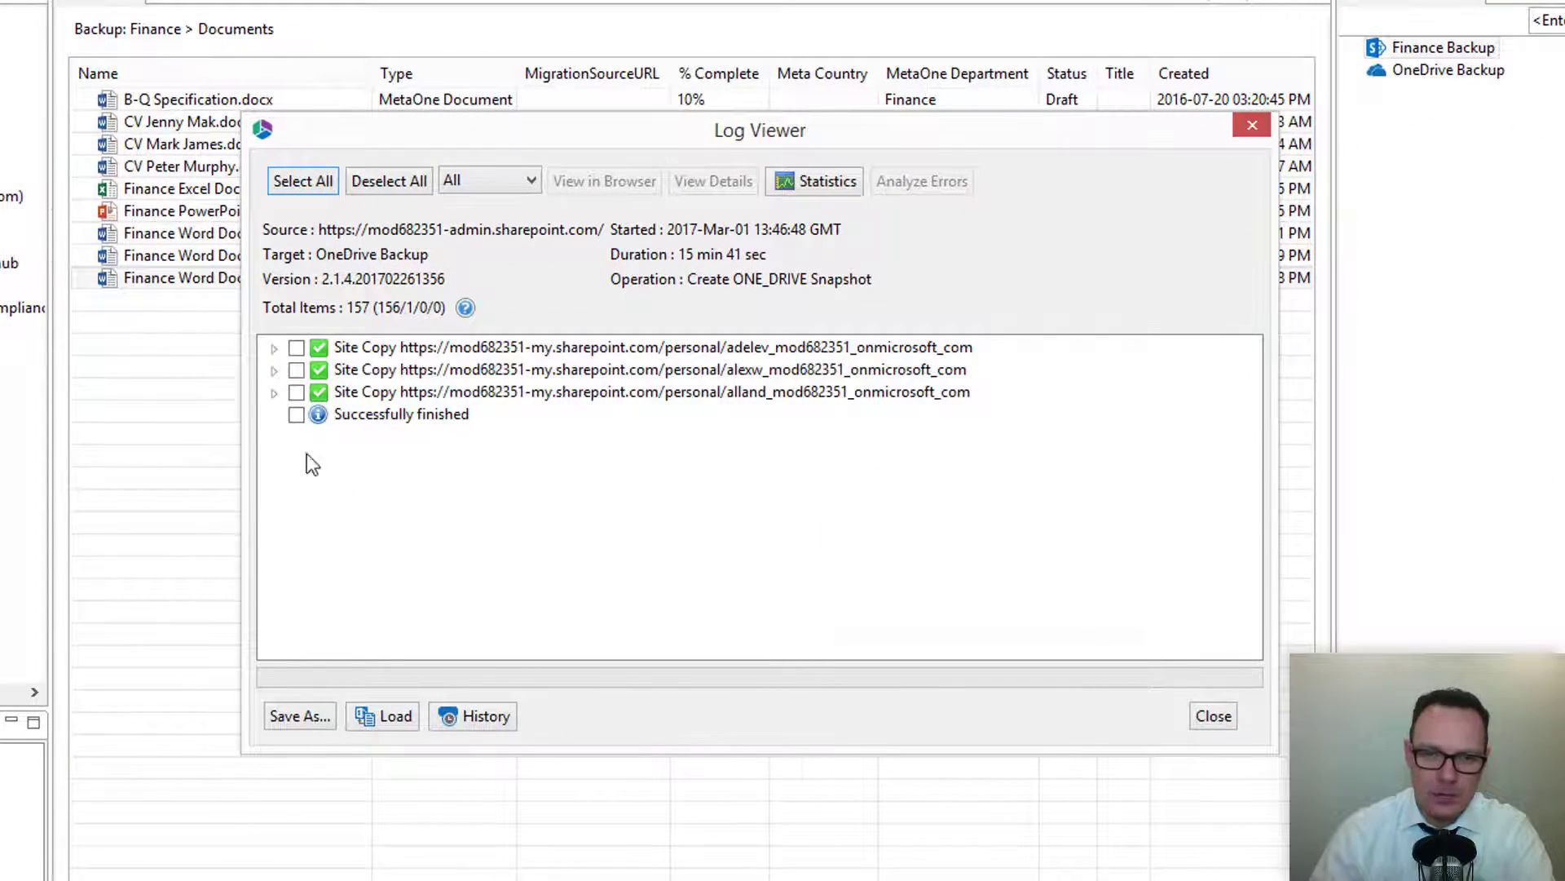
# Expand the first user's site copy and Documents entries and inspect the Holiday Marketing Japan.xlsx item's log details.
pyautogui.click(282, 347)
pyautogui.click(275, 348)
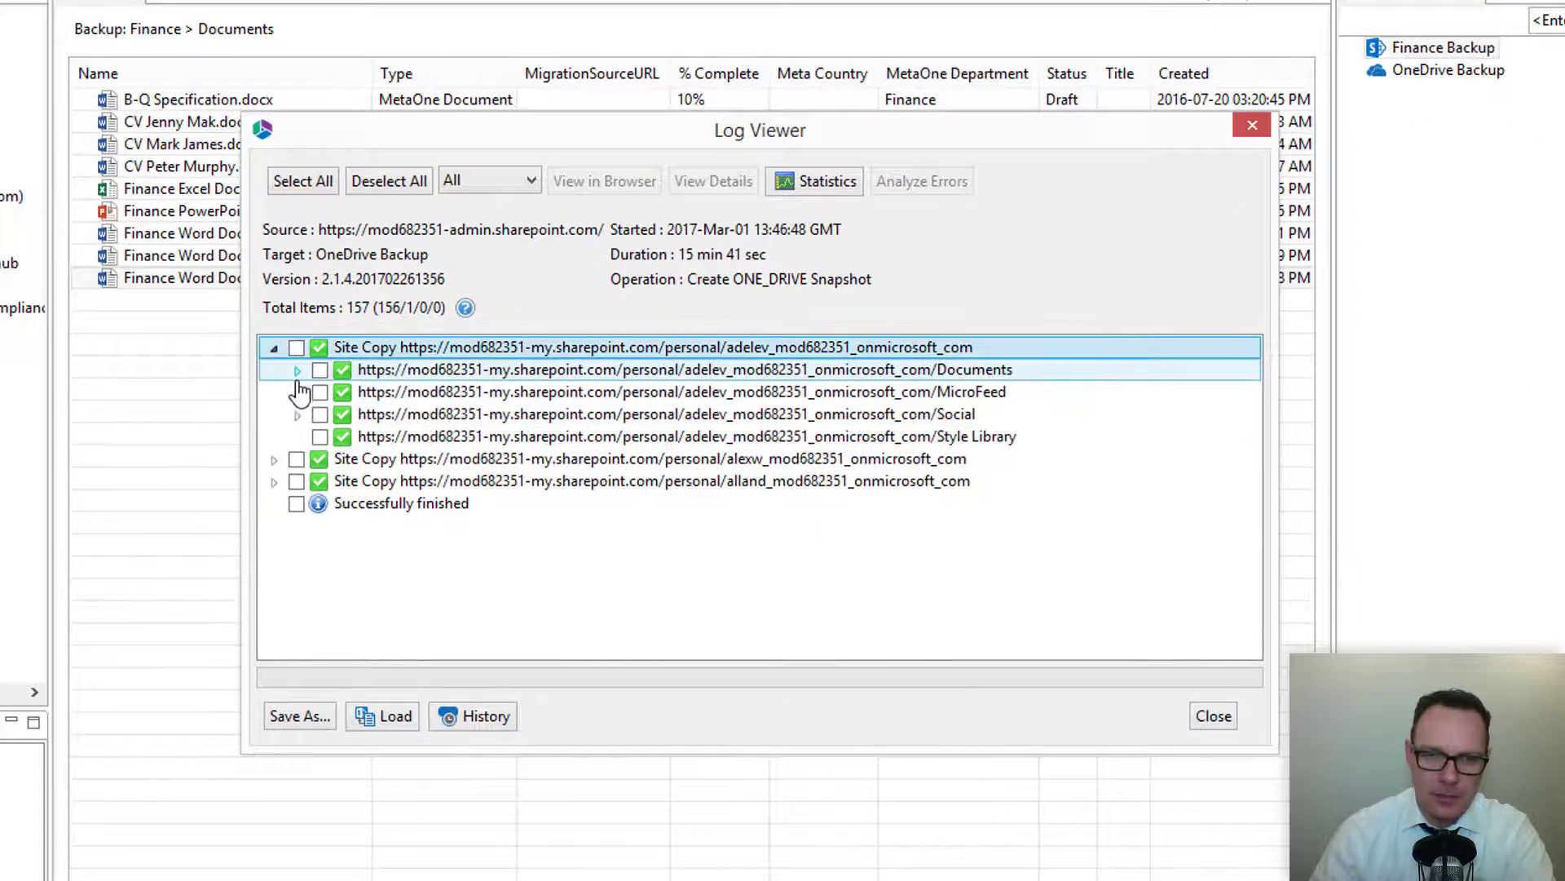
pyautogui.click(297, 370)
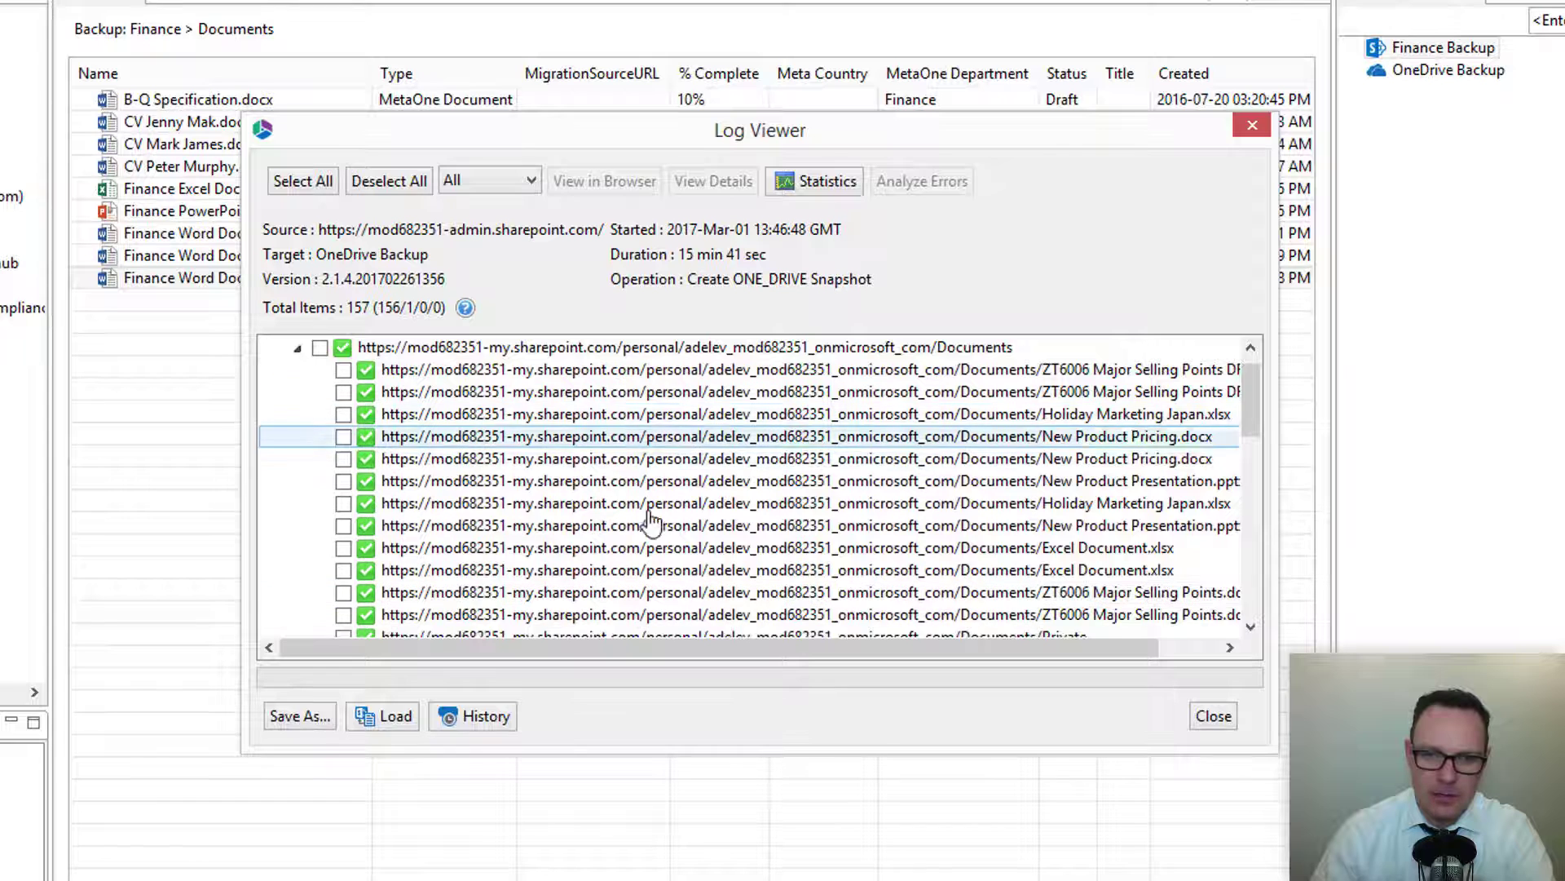
pyautogui.doubleClick(608, 416)
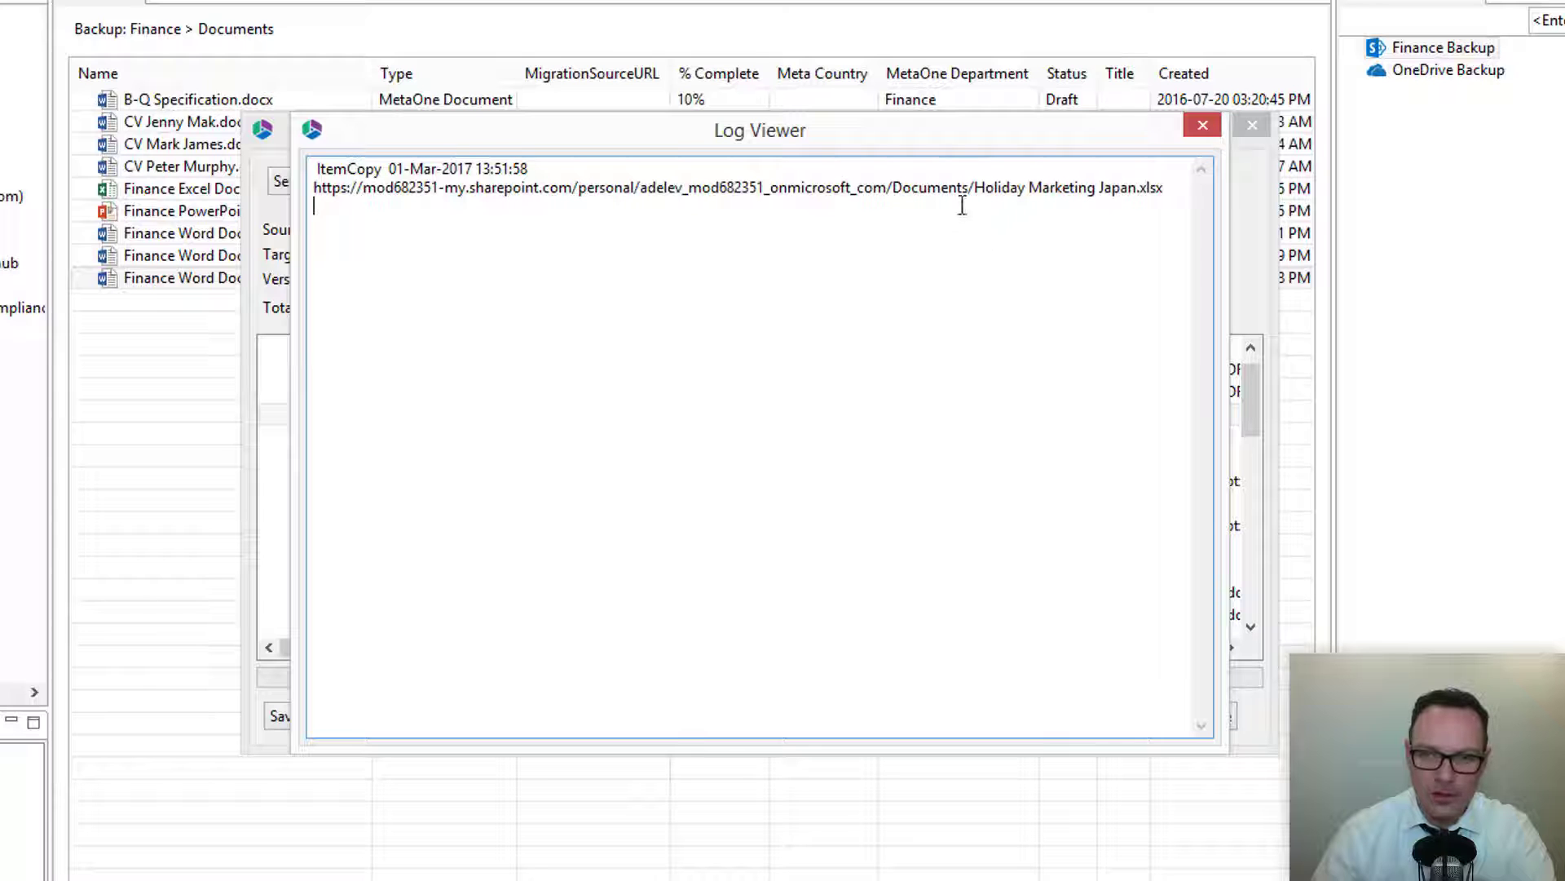
pyautogui.moveTo(969, 187); pyautogui.dragTo(1149, 200)
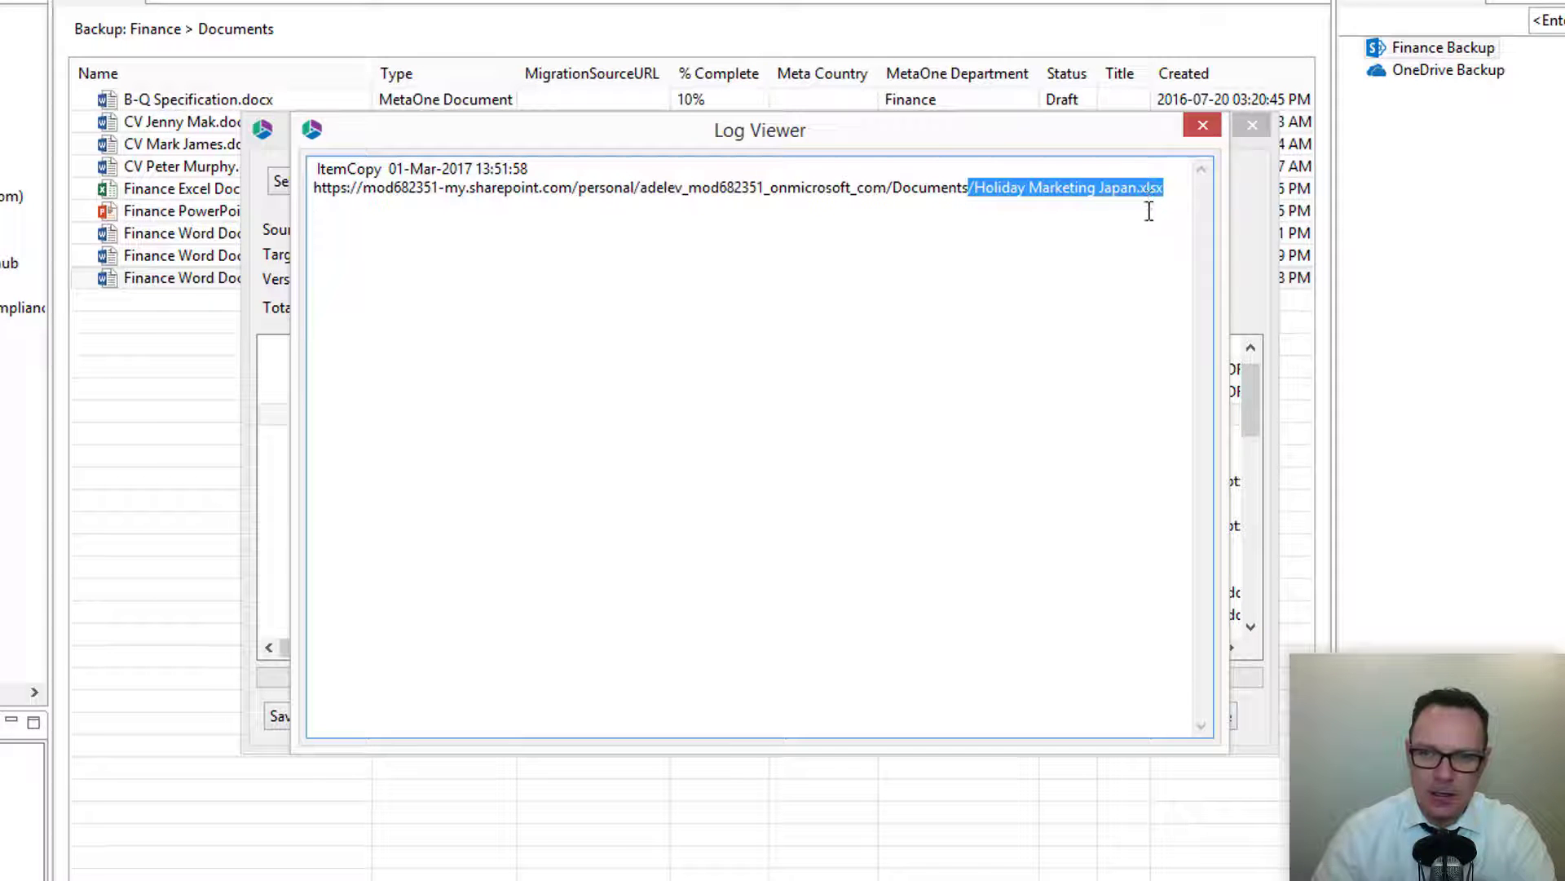
pyautogui.click(1202, 125)
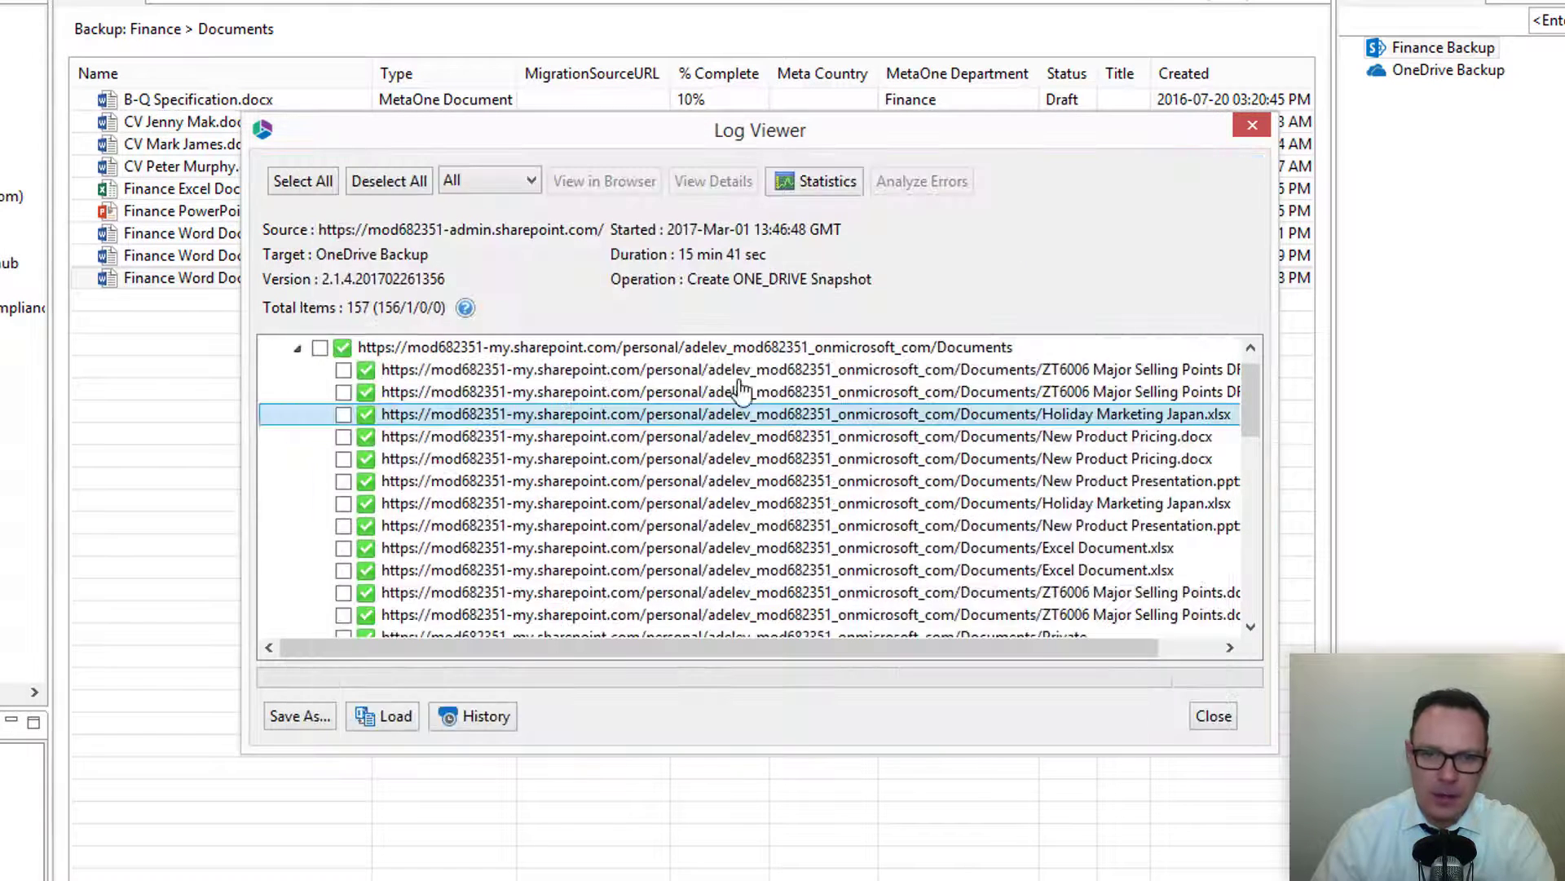
# Select all log entries, open the save options, and close the log viewer.
pyautogui.click(280, 180)
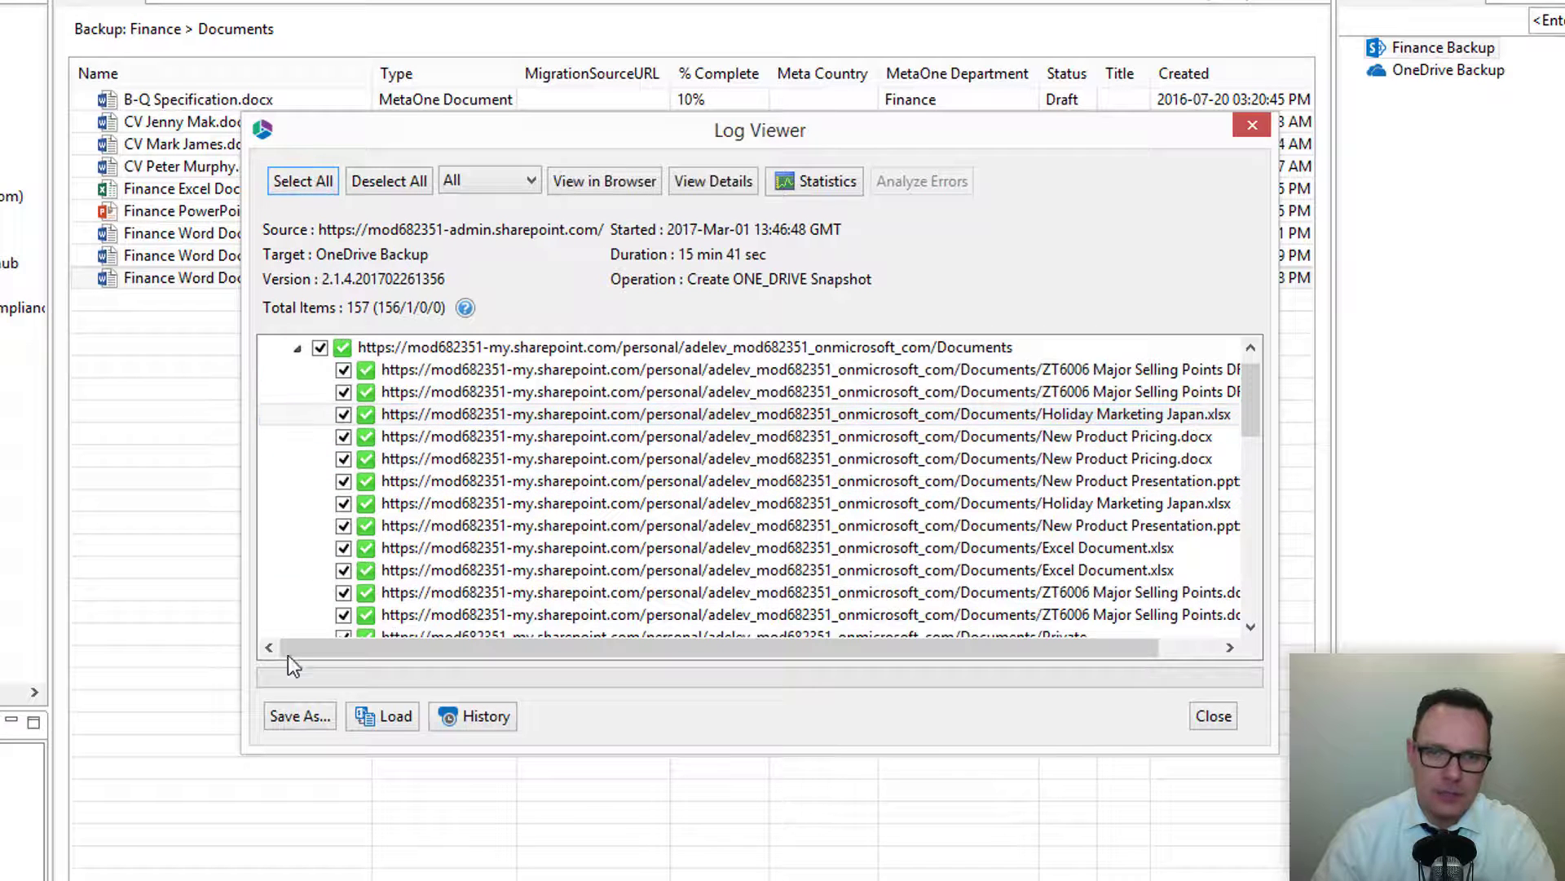
pyautogui.click(287, 717)
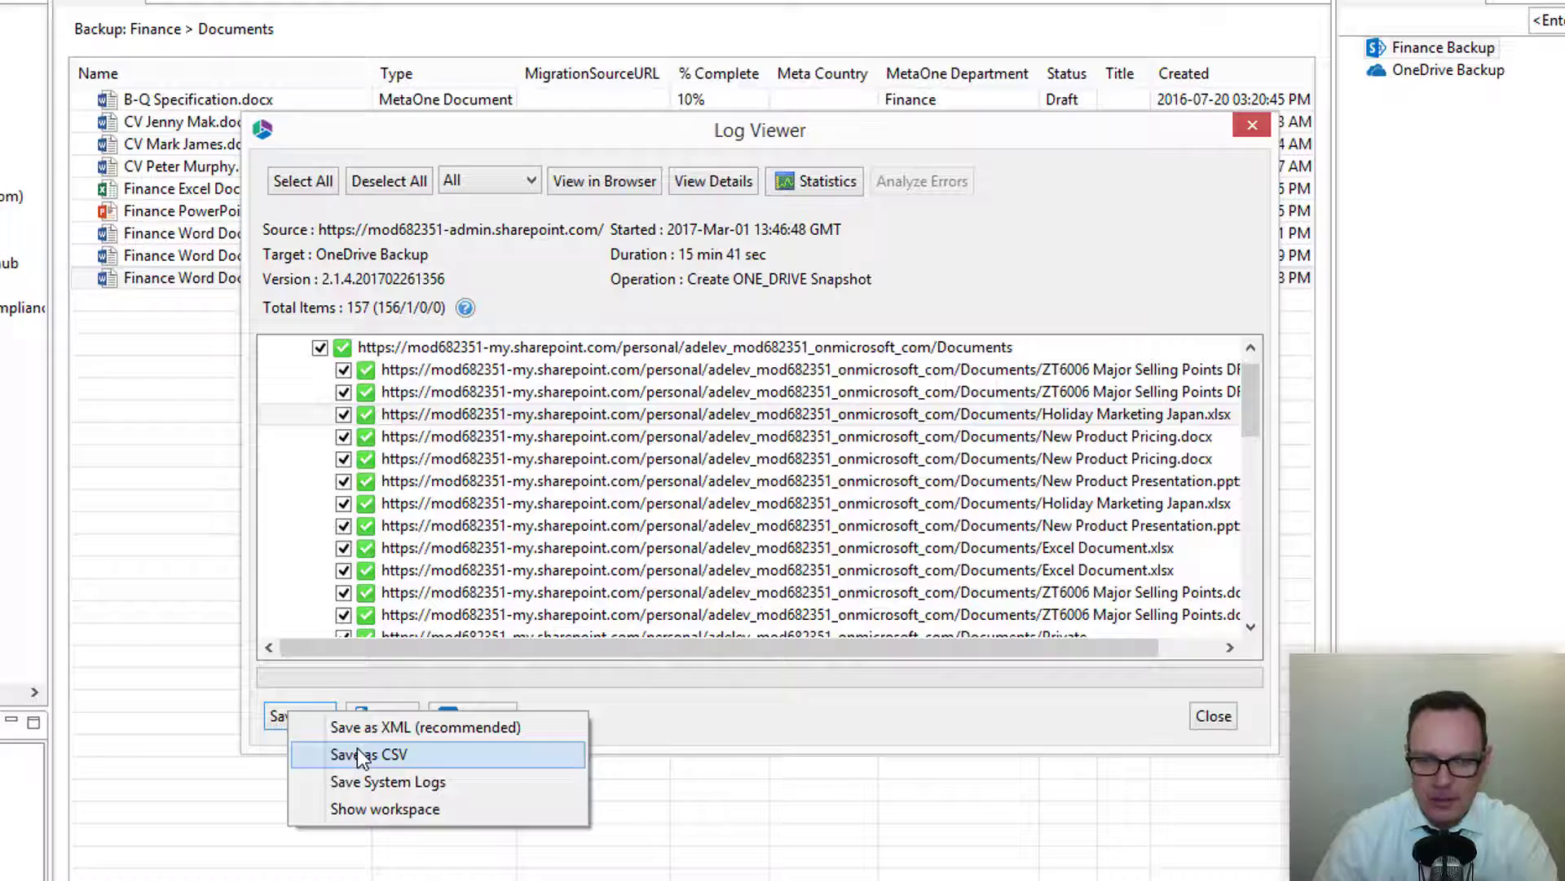
pyautogui.click(749, 712)
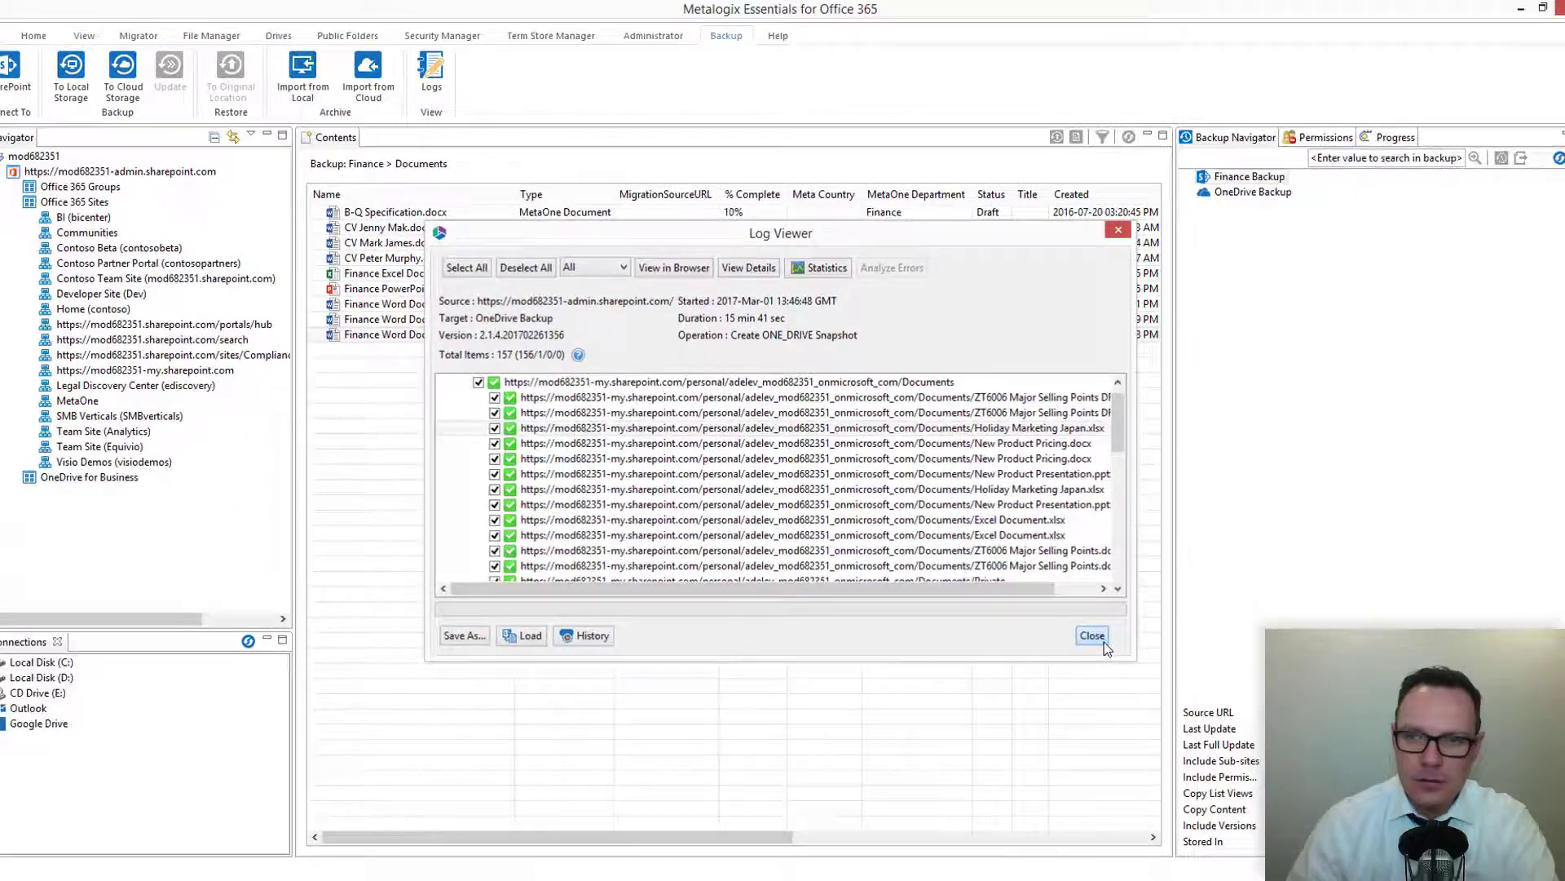
pyautogui.click(1213, 715)
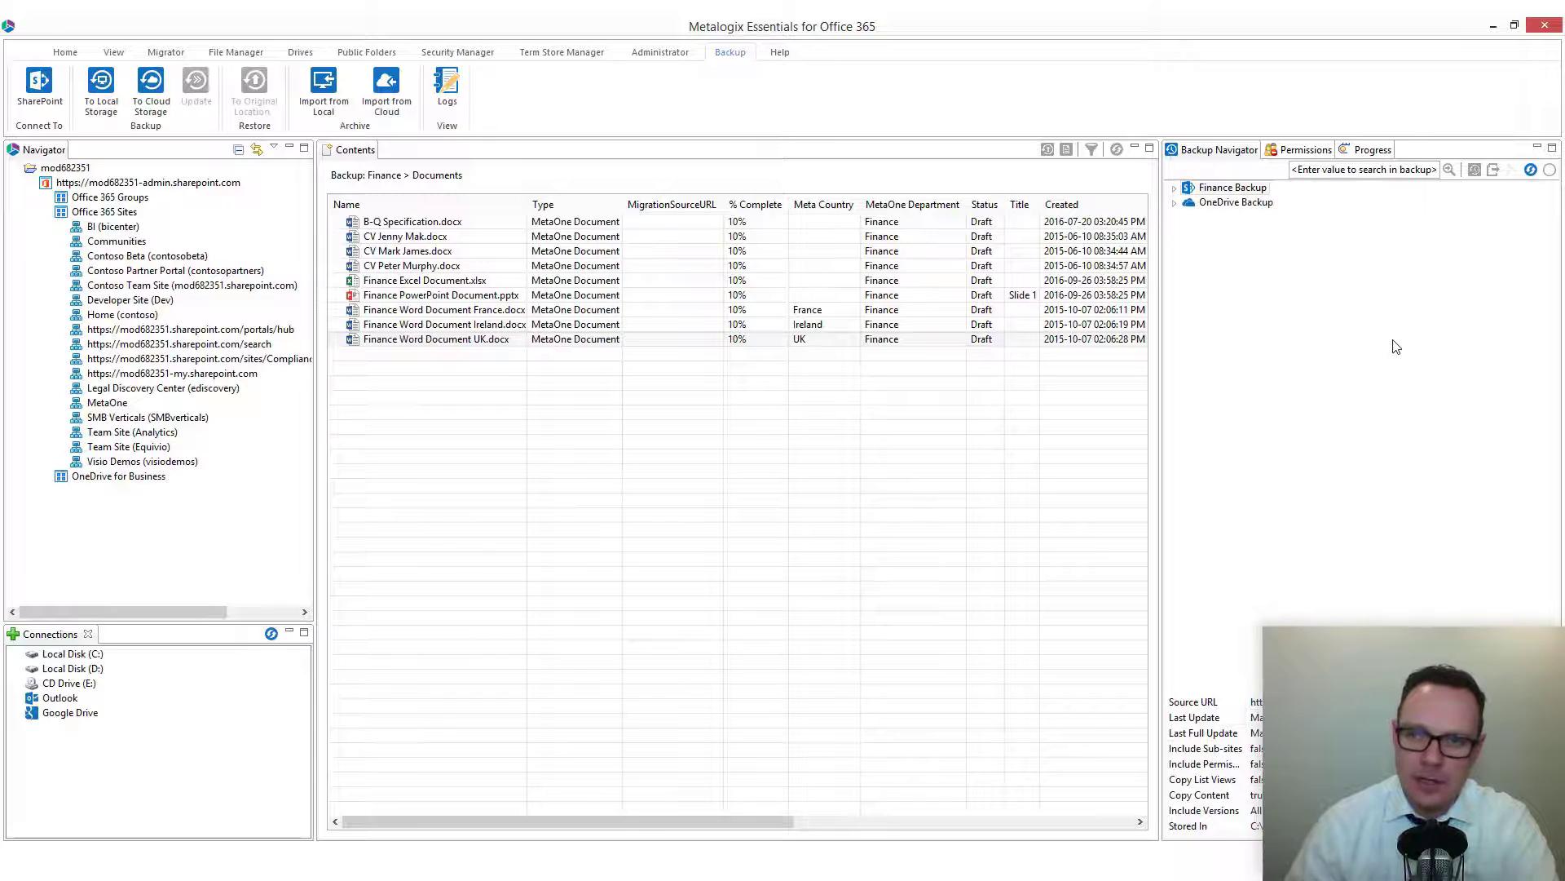
# Expand the OneDrive Backup snapshot, its users and their lists in the backup navigator.
pyautogui.click(1174, 204)
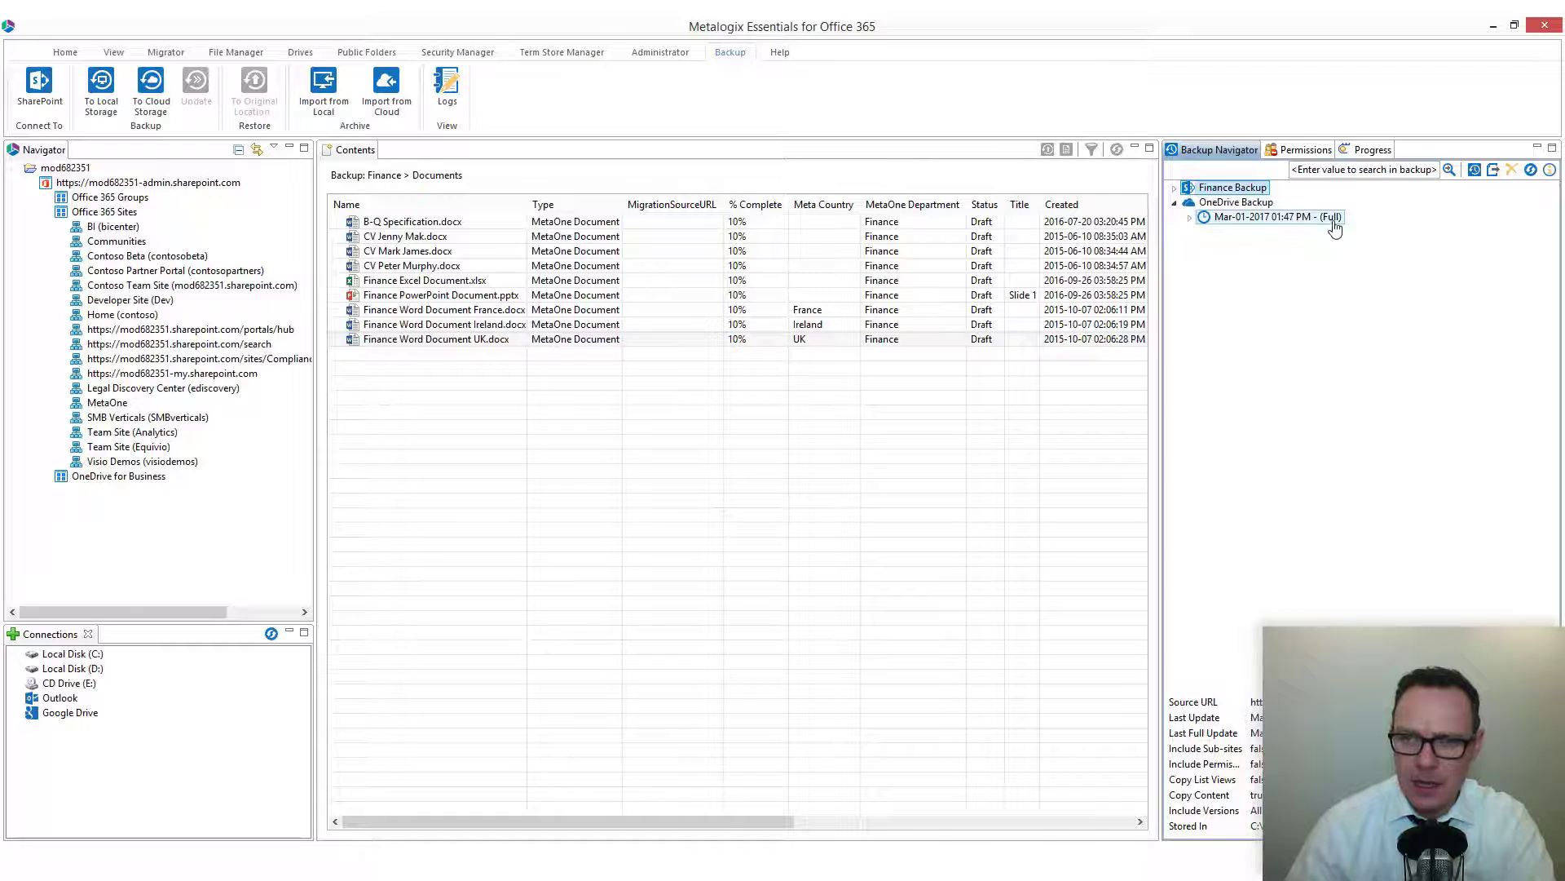
pyautogui.click(1190, 219)
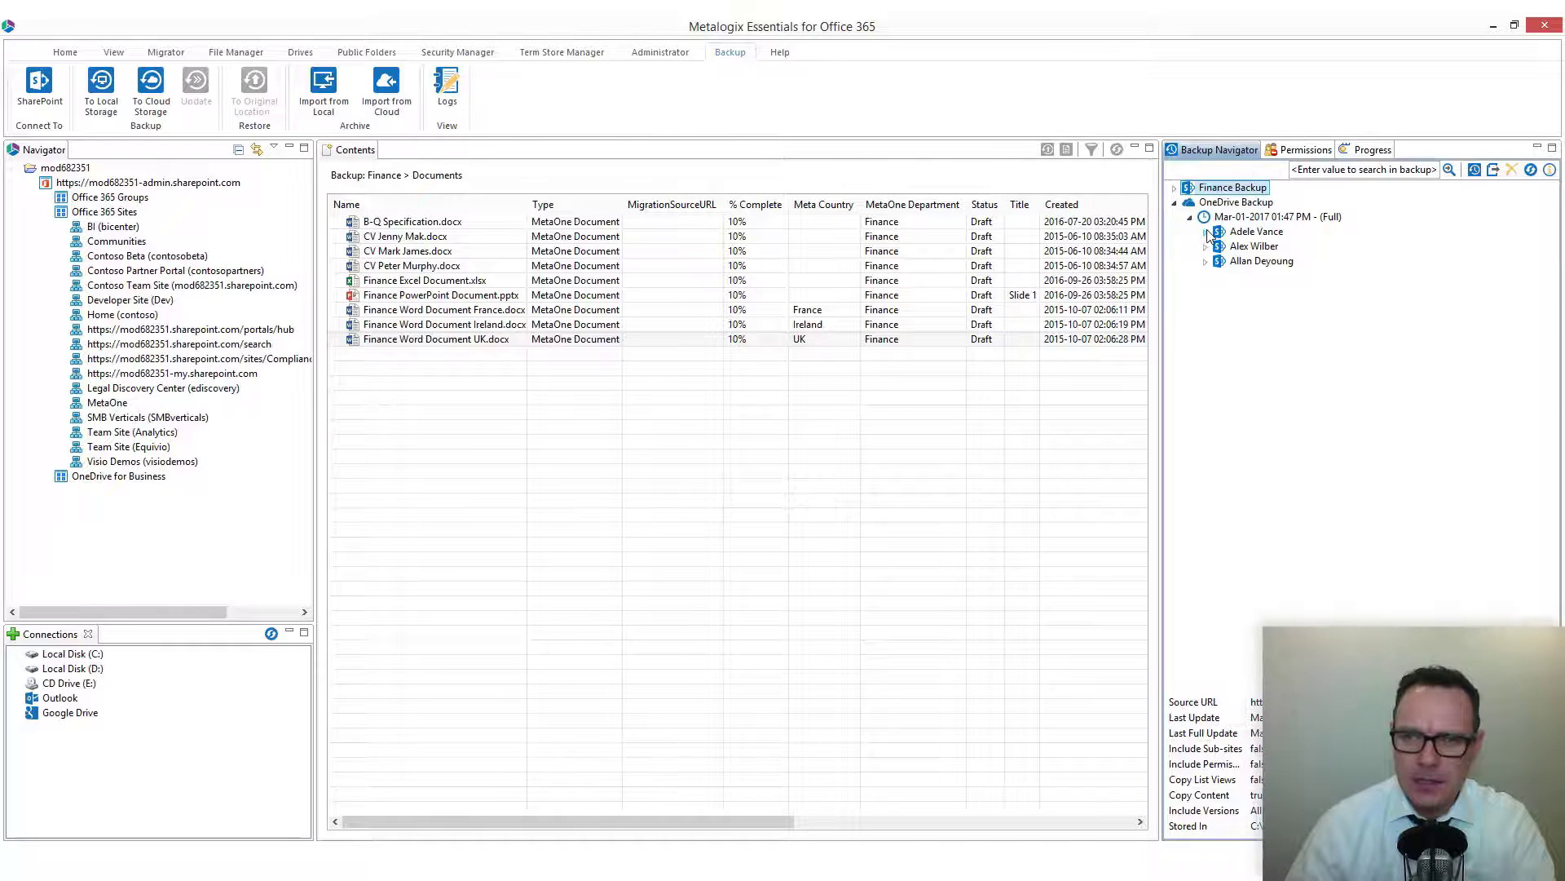
pyautogui.click(1207, 233)
pyautogui.click(1206, 277)
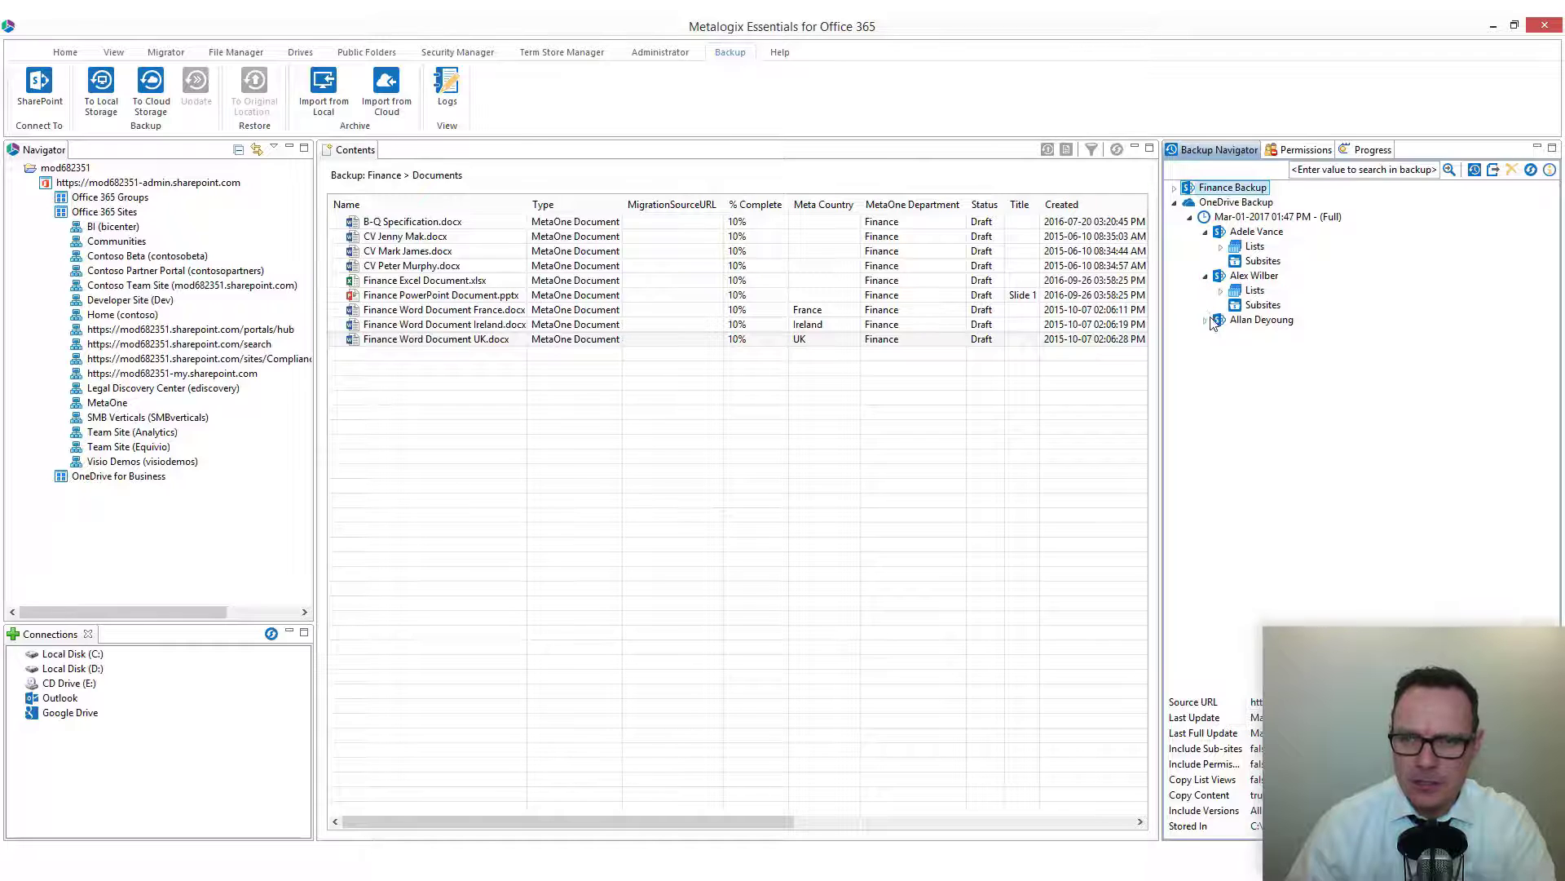
pyautogui.click(1207, 322)
pyautogui.click(1221, 246)
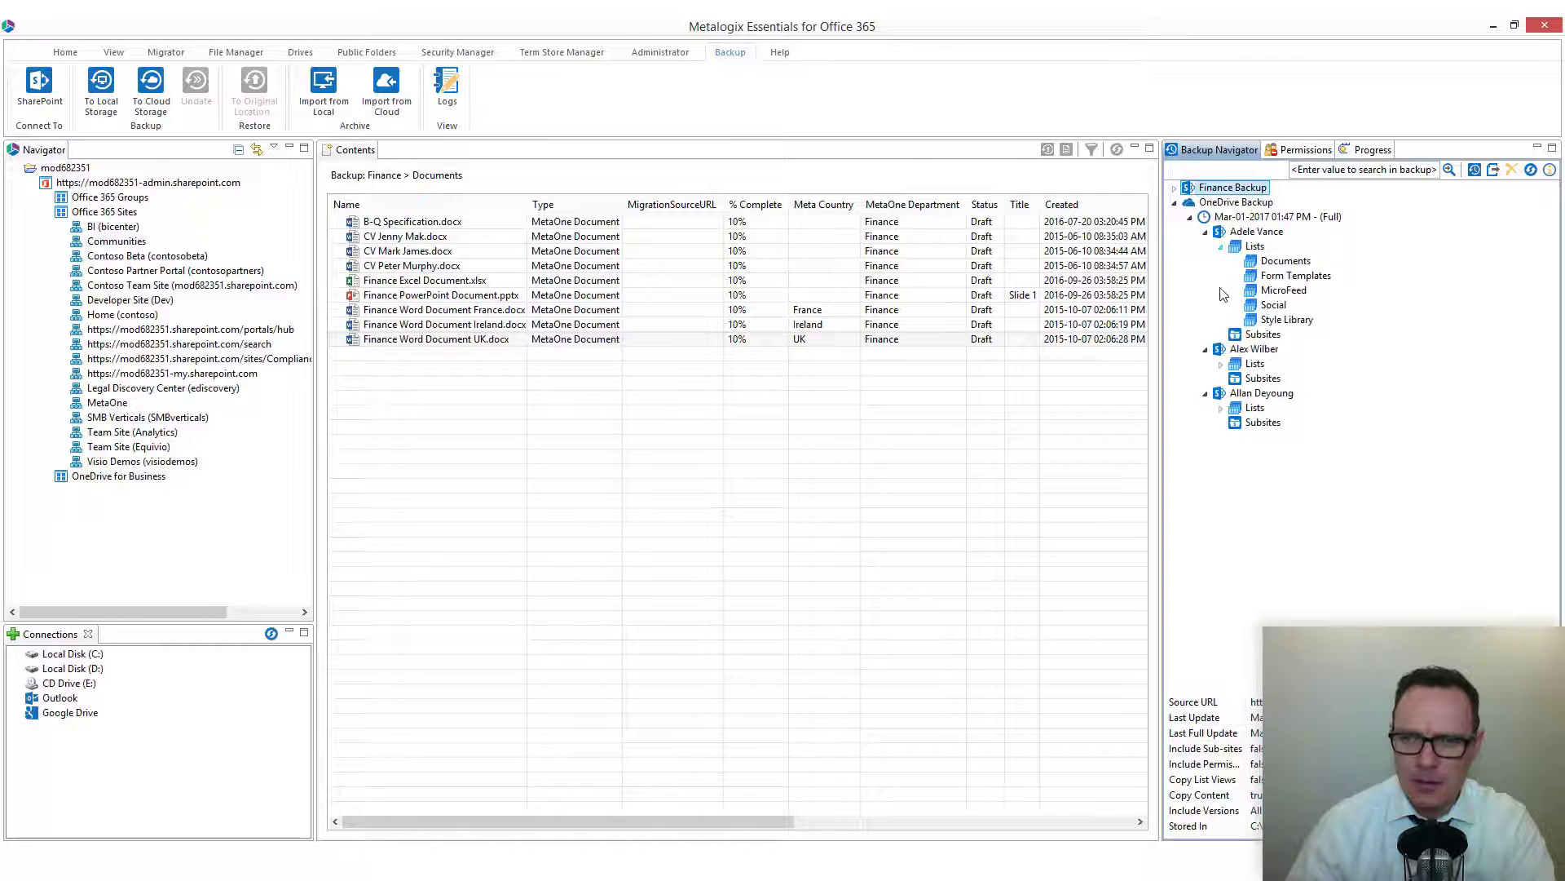
pyautogui.click(1221, 364)
pyautogui.click(1222, 482)
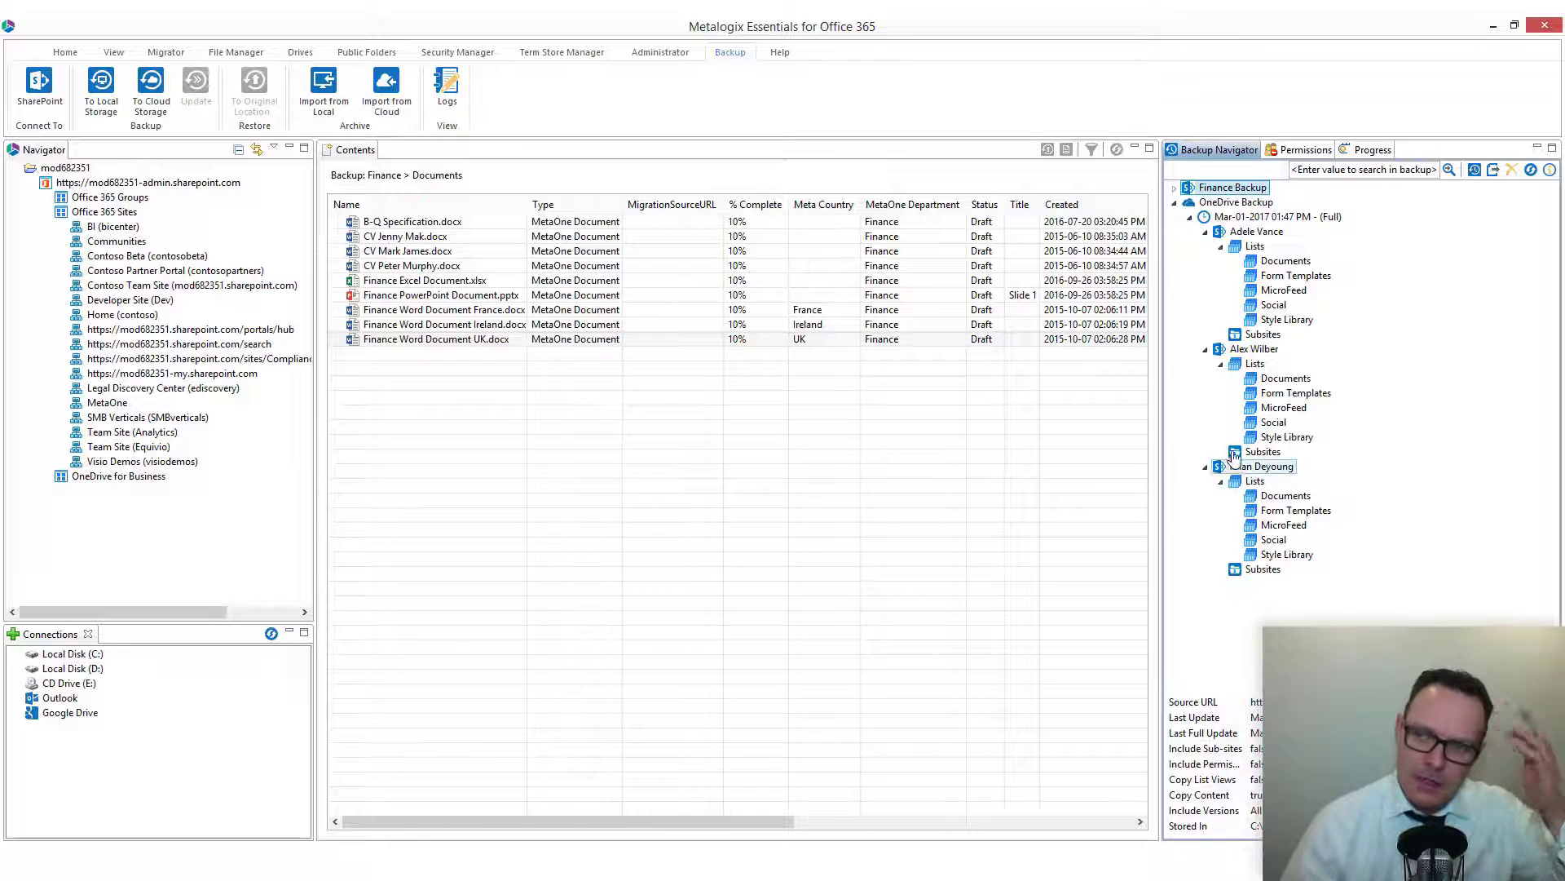
# Open the OneDrive Backup's update options, choose Incremental Backup and open scheduling, cancelling both dialogs.
pyautogui.rightClick(1246, 205)
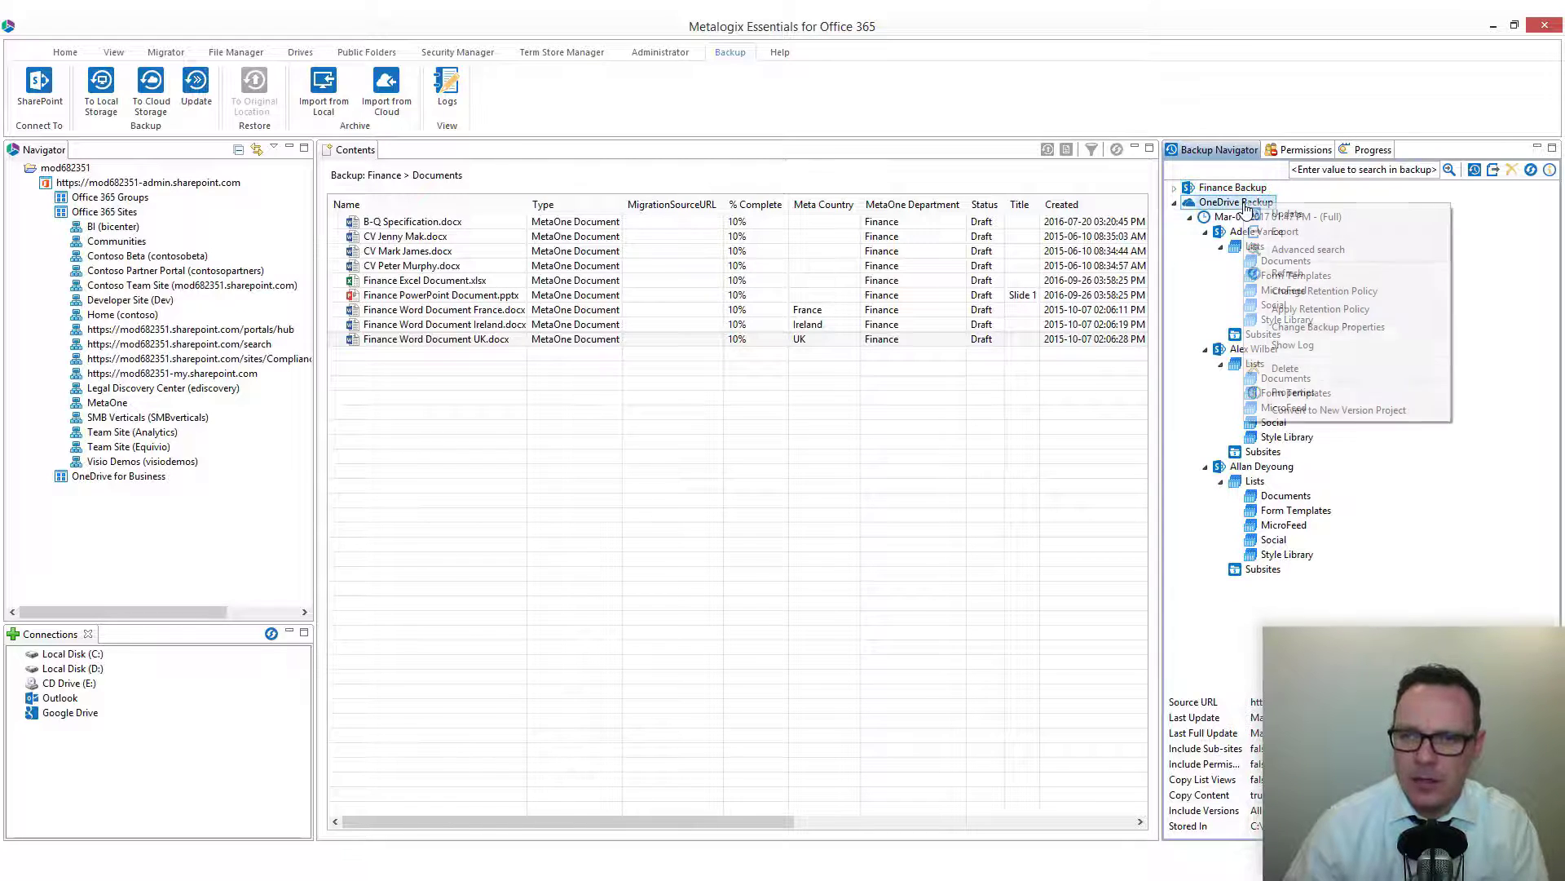
pyautogui.click(1329, 216)
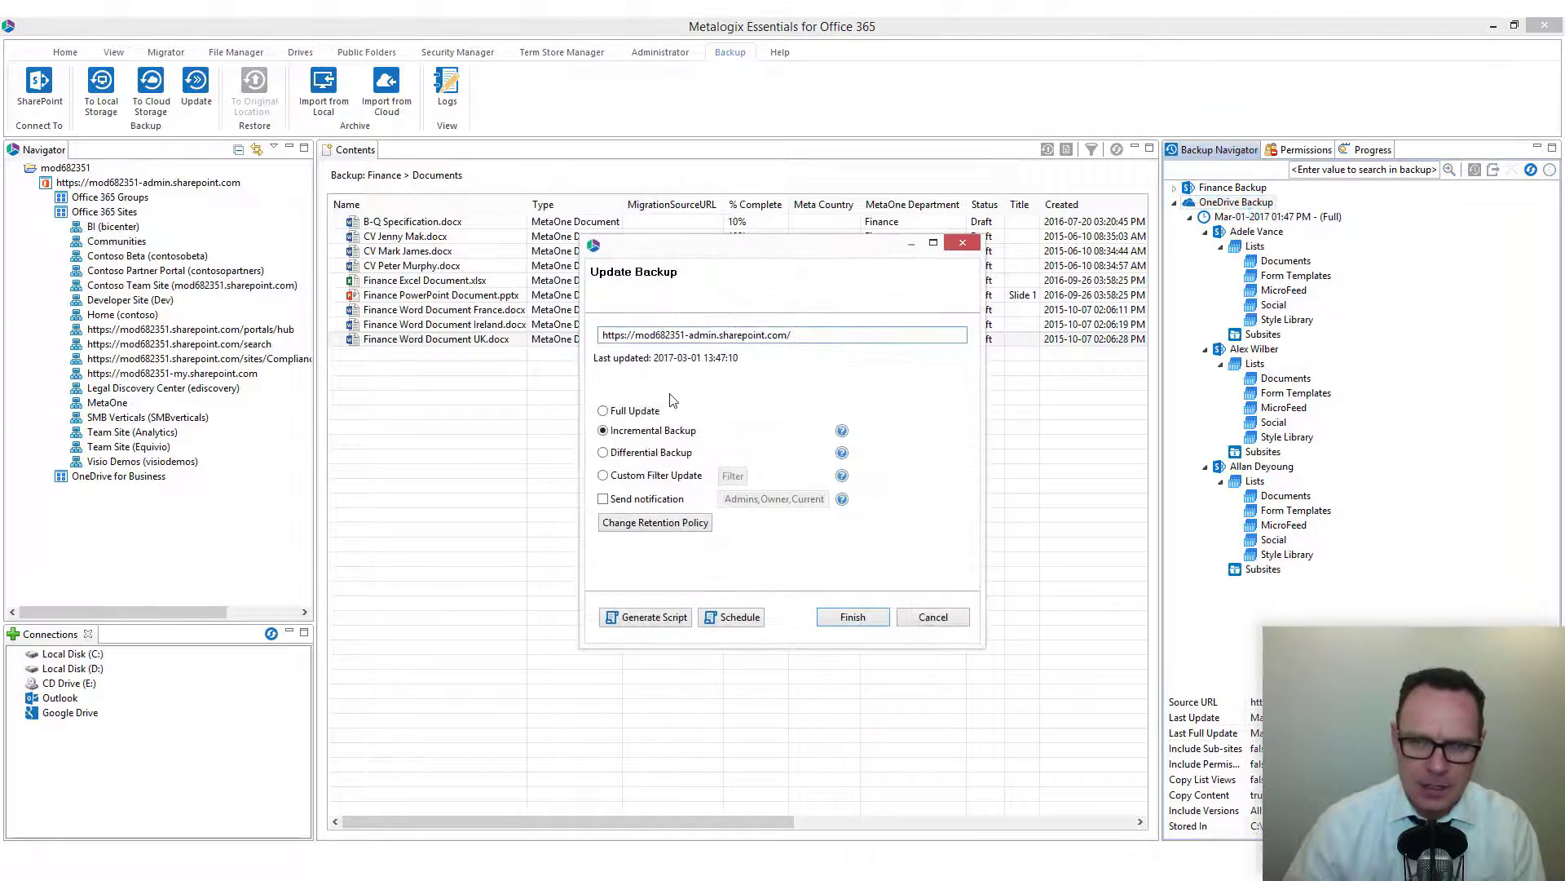
pyautogui.click(636, 410)
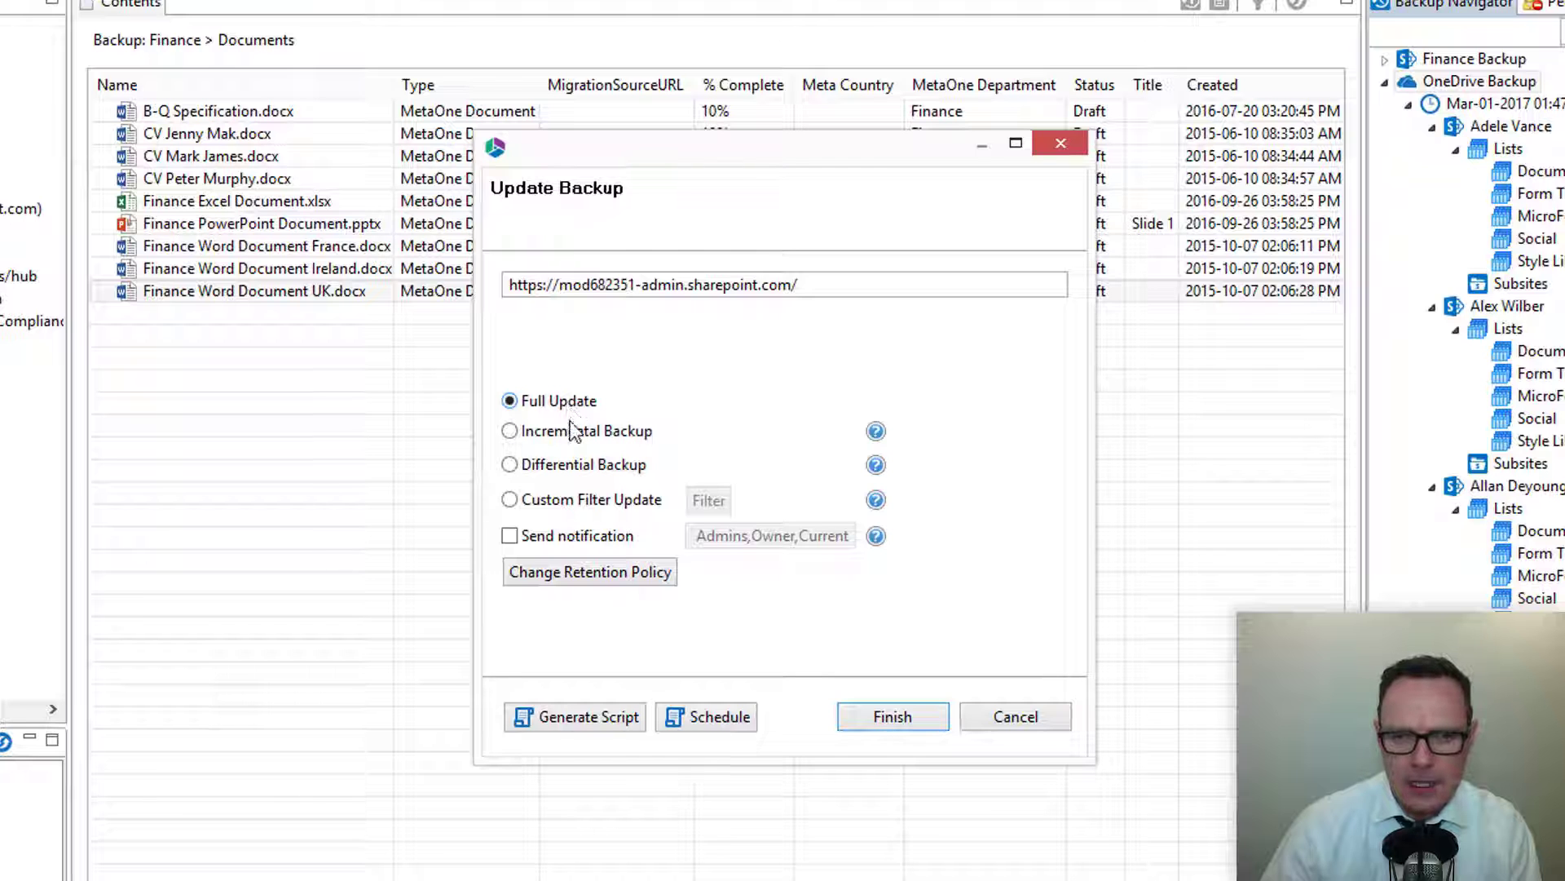
pyautogui.click(575, 431)
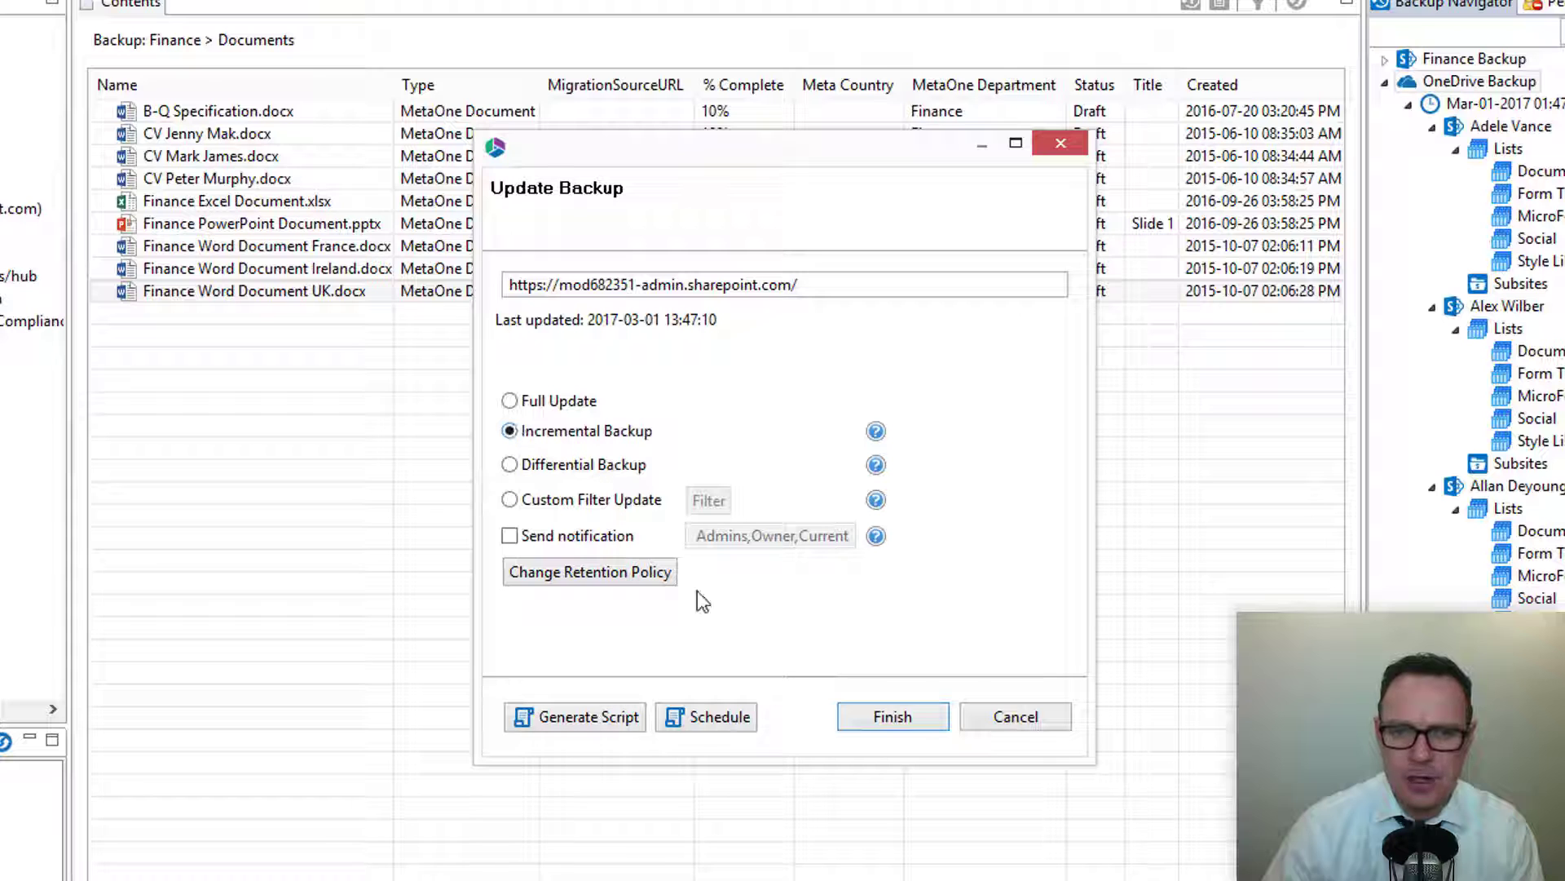
pyautogui.click(712, 717)
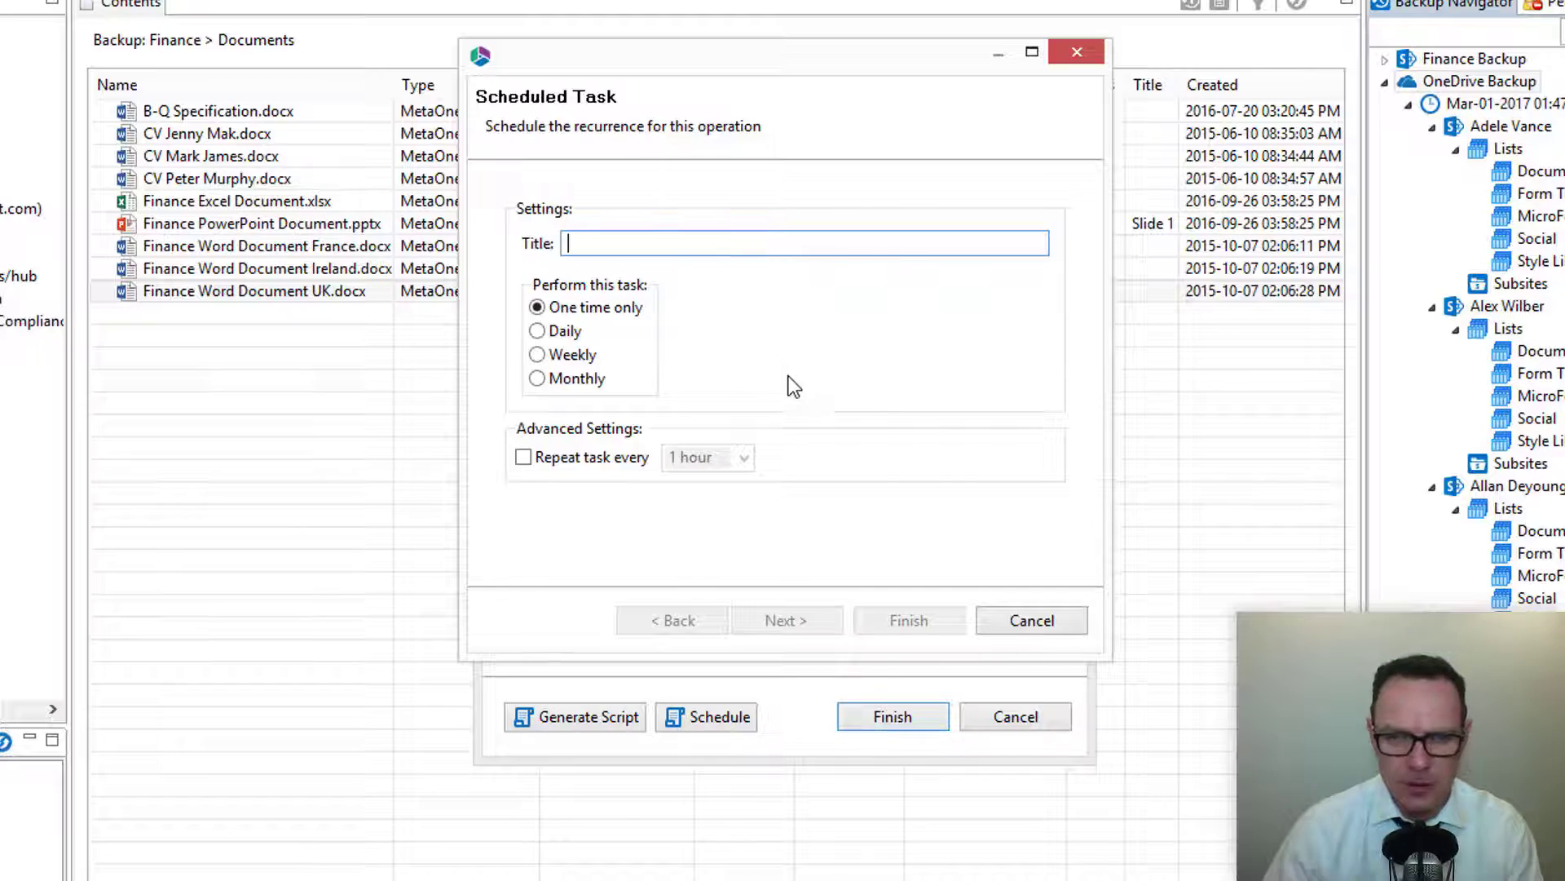
pyautogui.click(1043, 621)
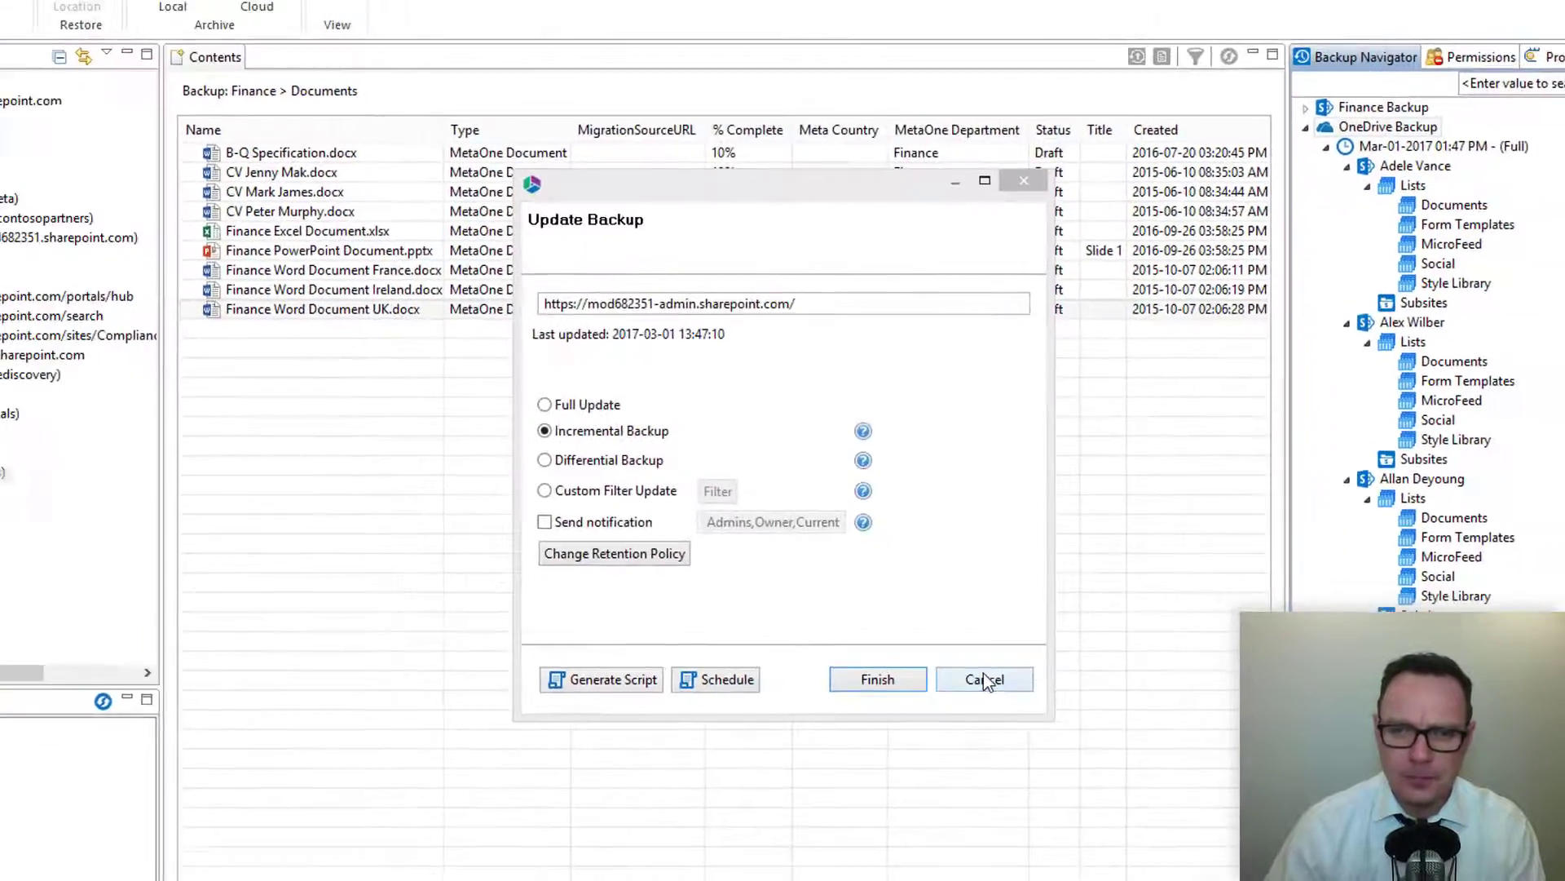
pyautogui.click(983, 677)
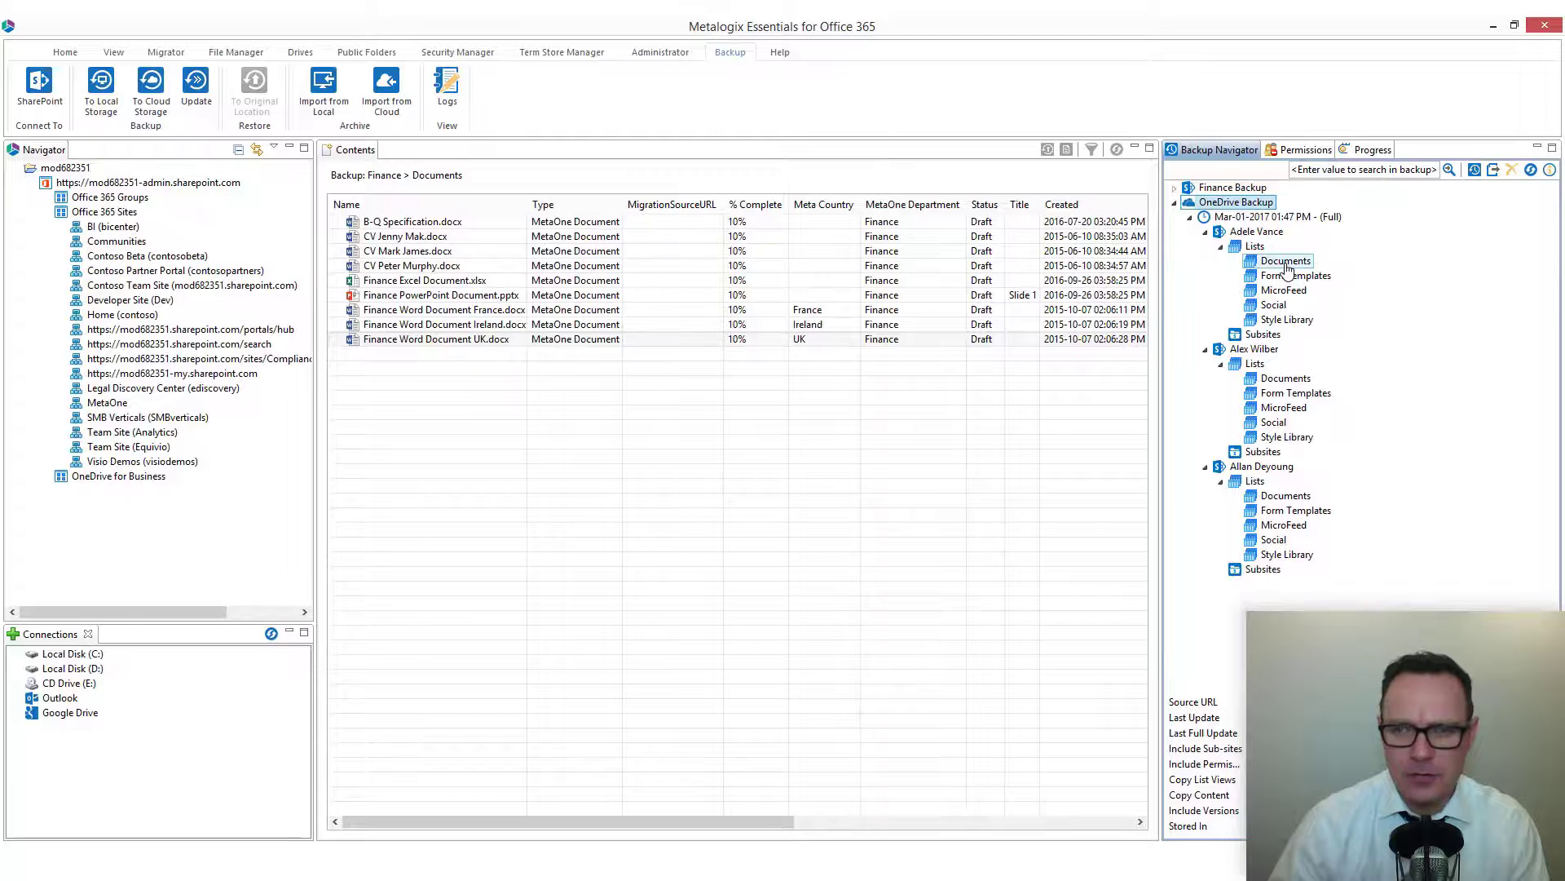
# Show the contents of Adele Vance's backed-up Documents list and sort them by name.
pyautogui.click(1286, 262)
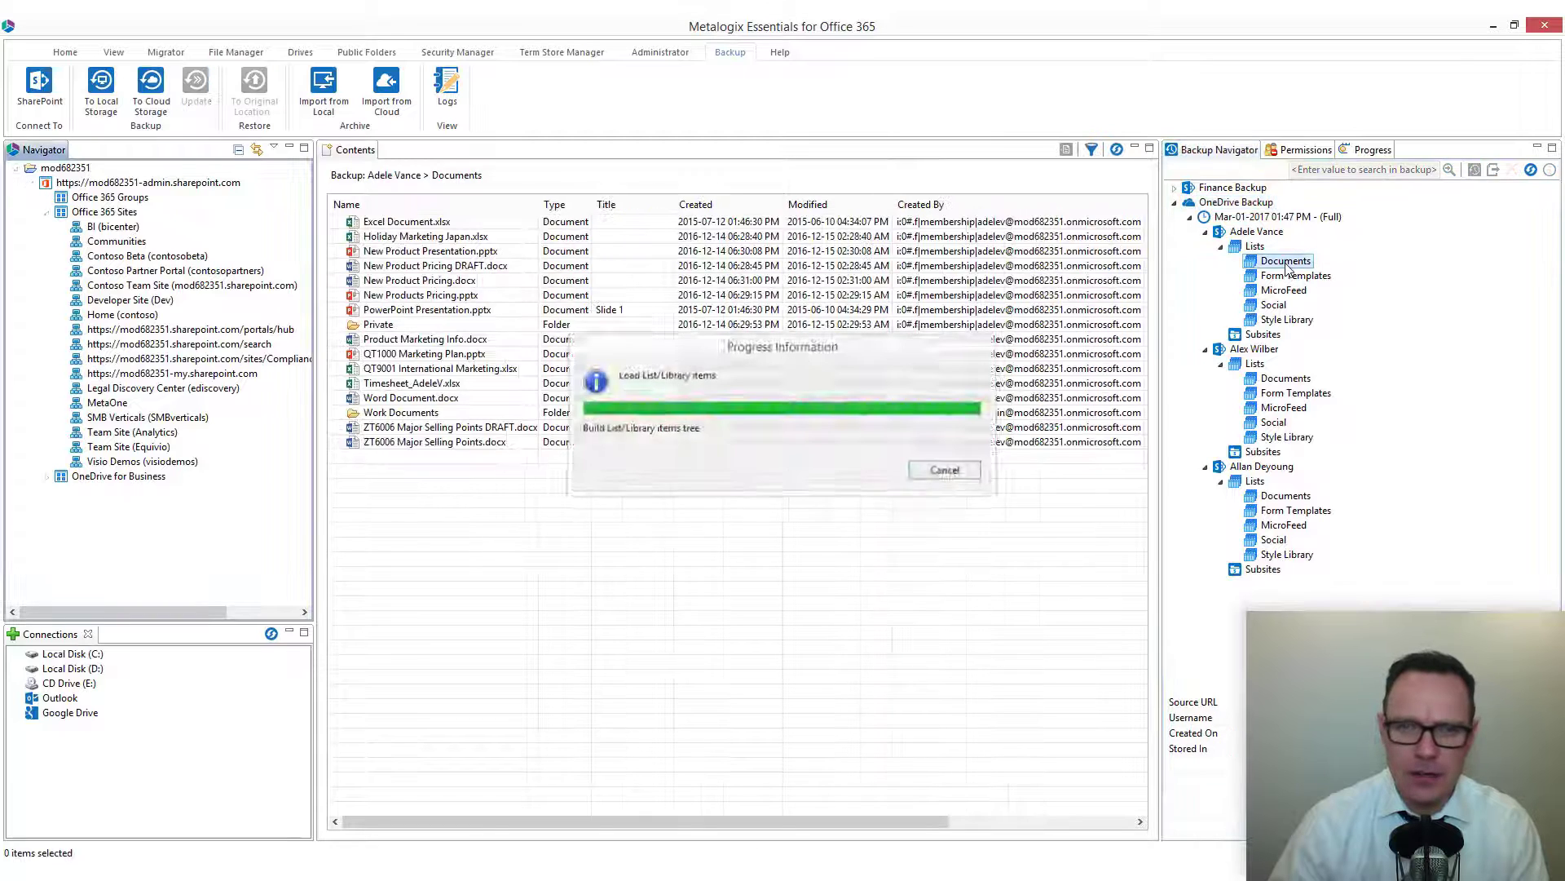
pyautogui.click(482, 210)
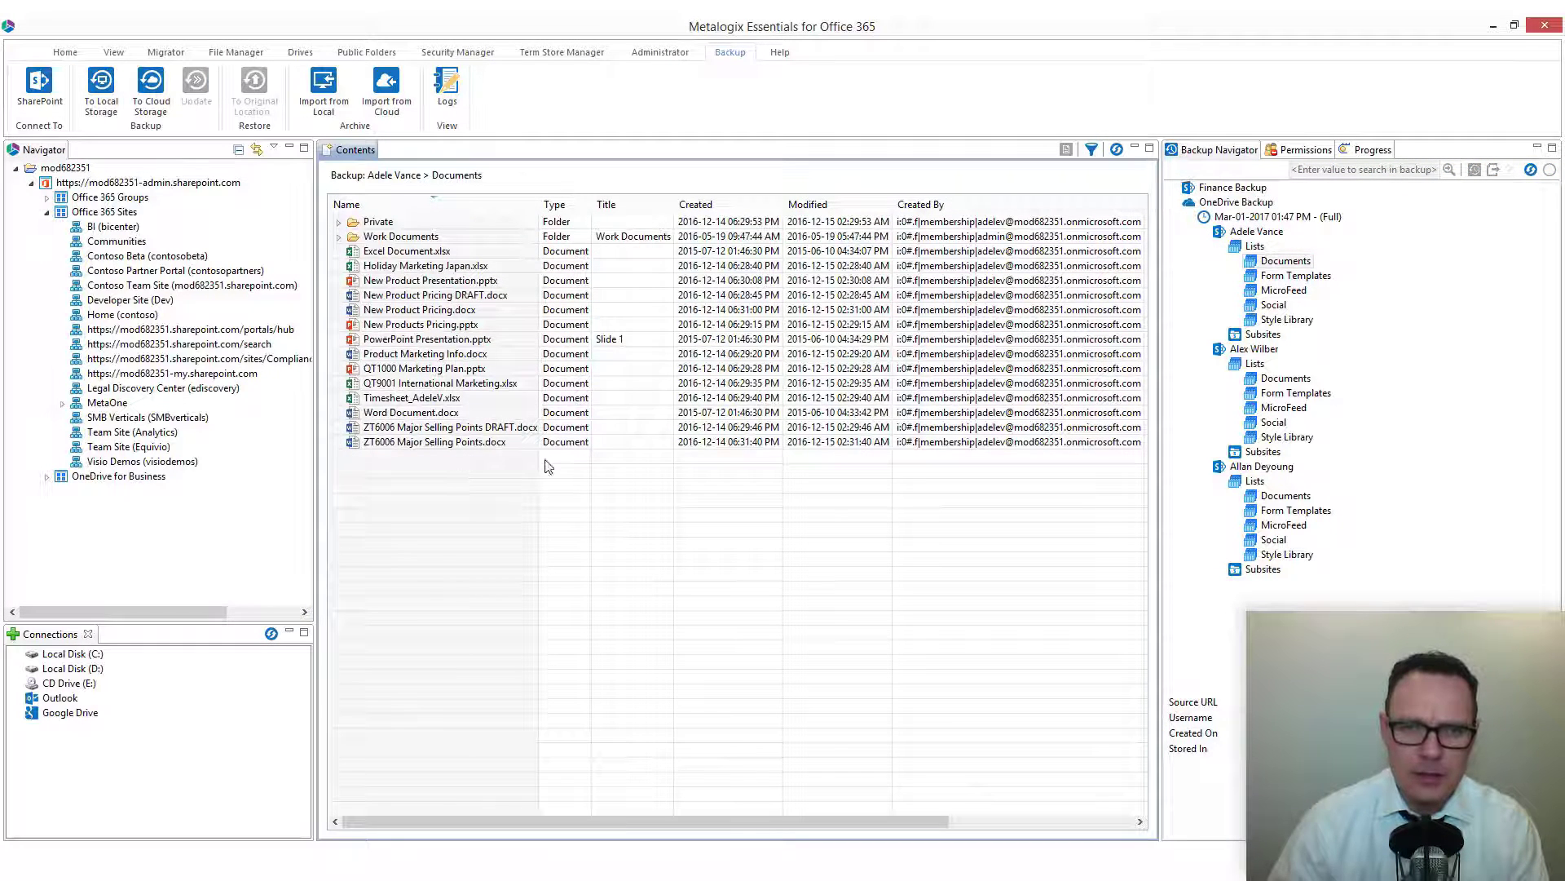
# Open Holiday Marketing Japan.xlsx from the backup, then close the spreadsheet window.
pyautogui.rightClick(407, 271)
pyautogui.click(470, 318)
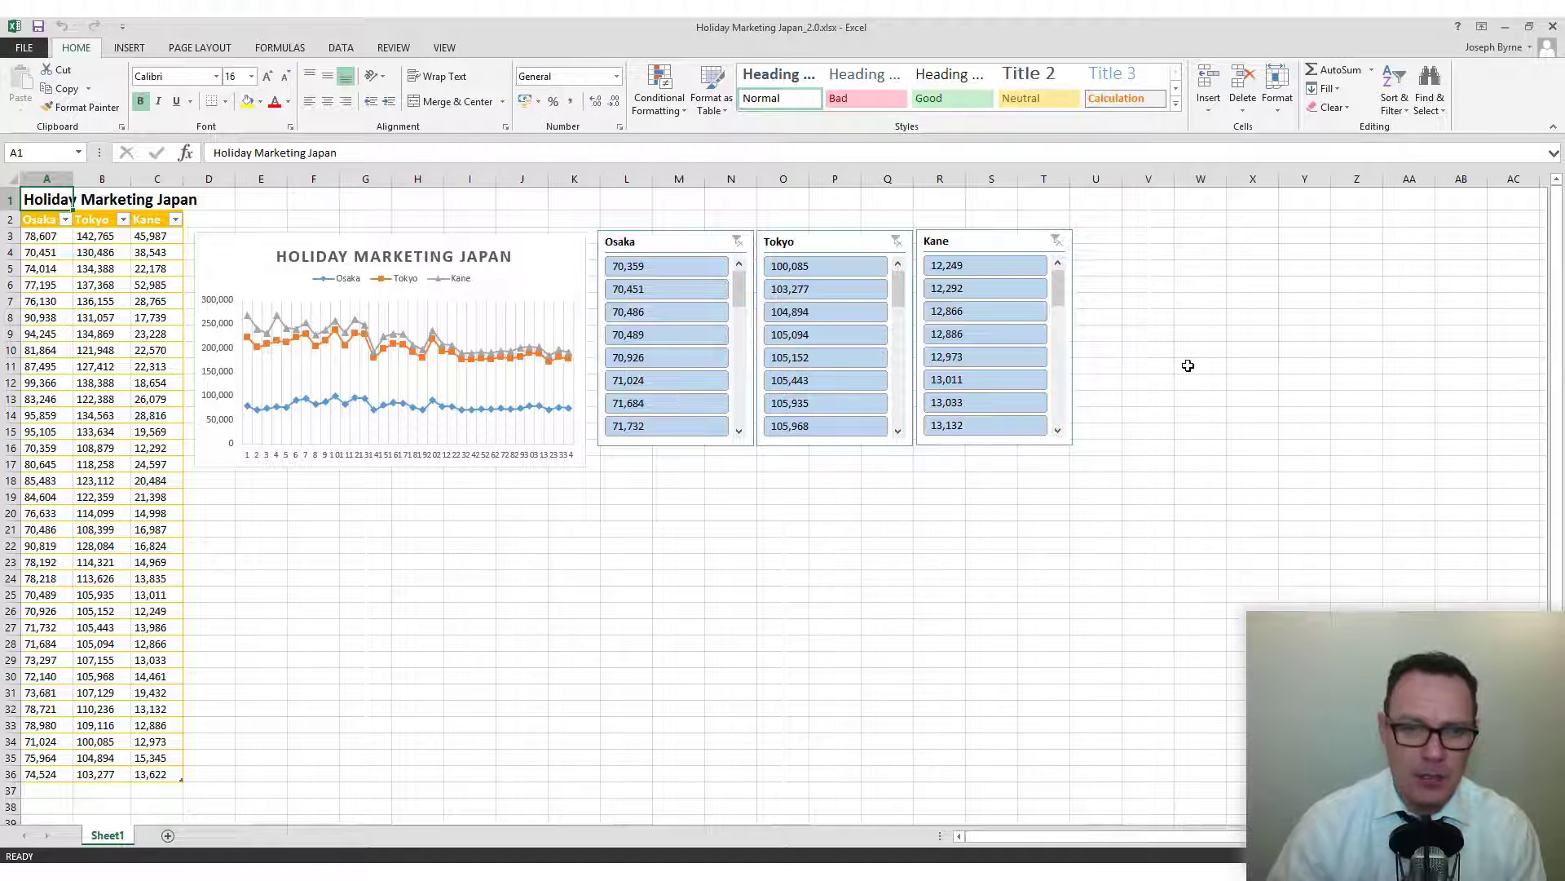
pyautogui.click(1506, 29)
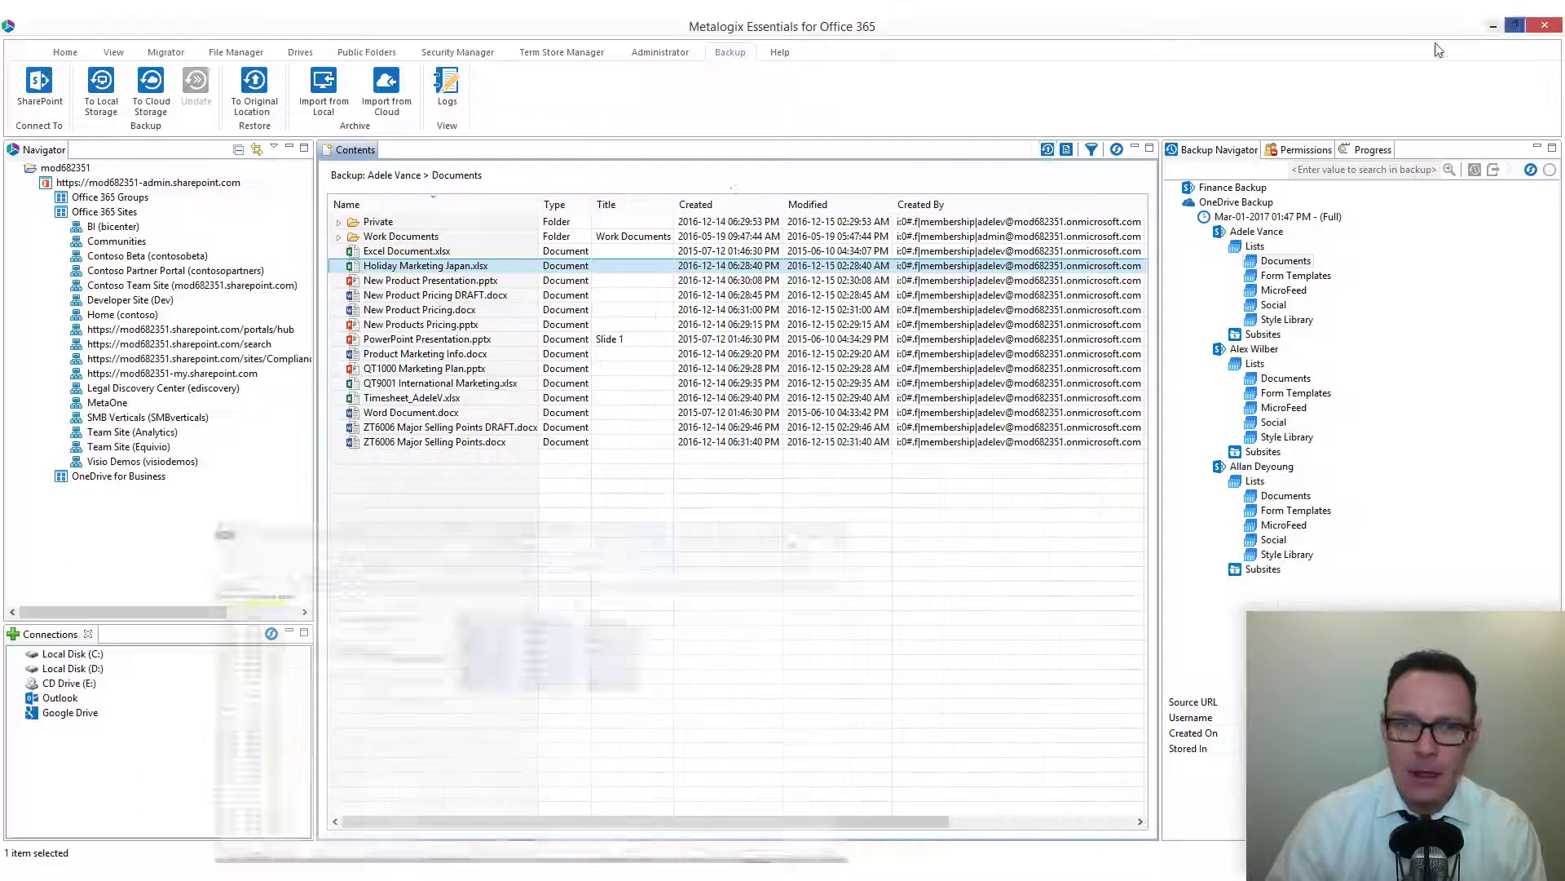
# Open the restore options for Holiday Marketing Japan.xlsx and cancel them.
pyautogui.rightClick(414, 267)
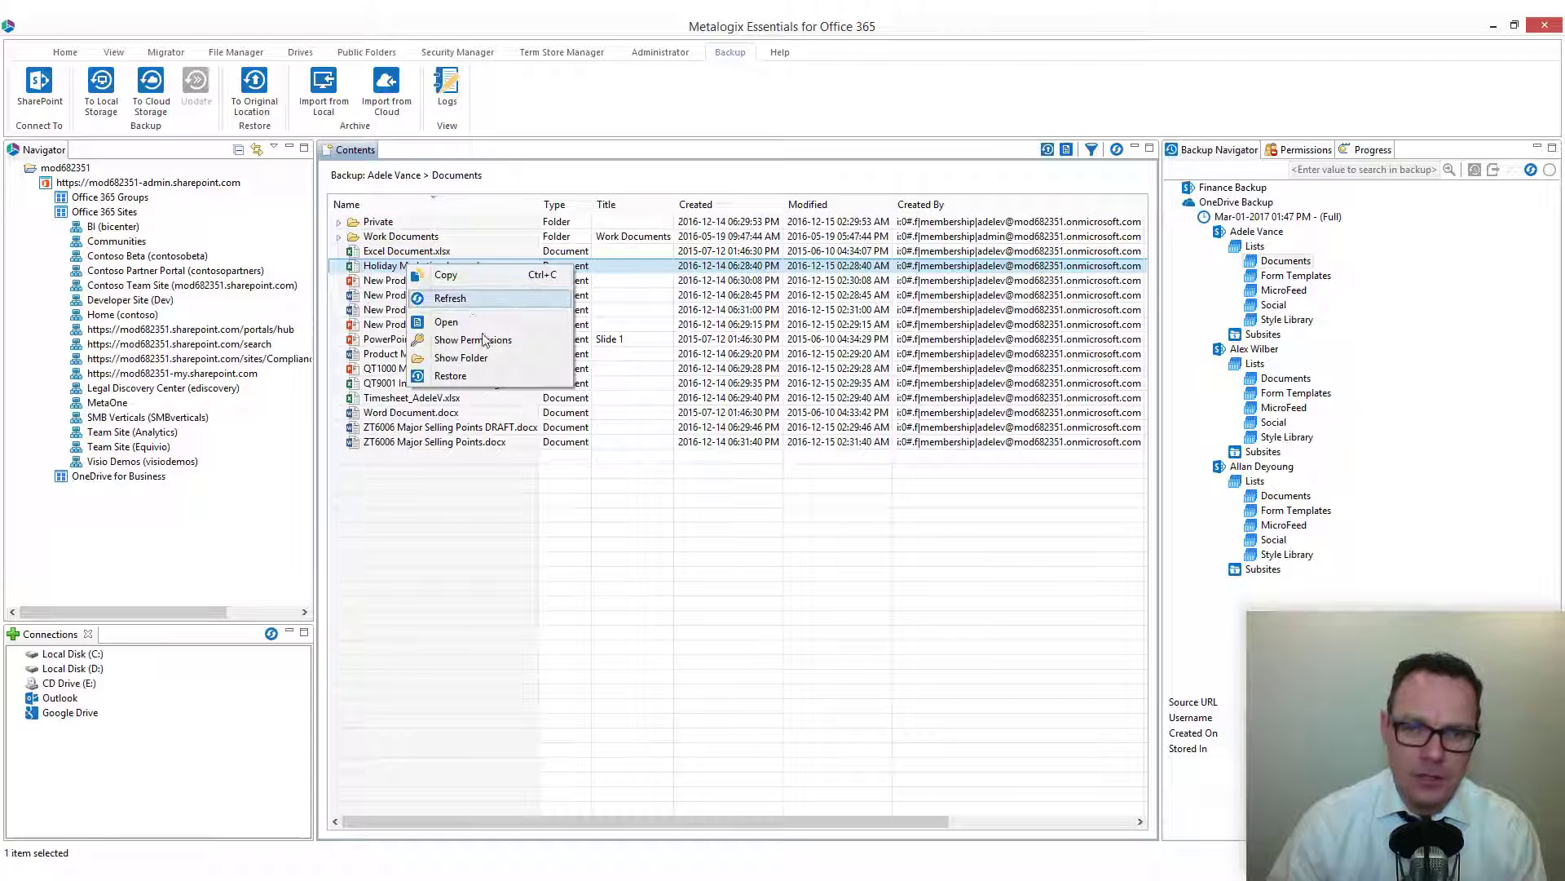
pyautogui.click(498, 375)
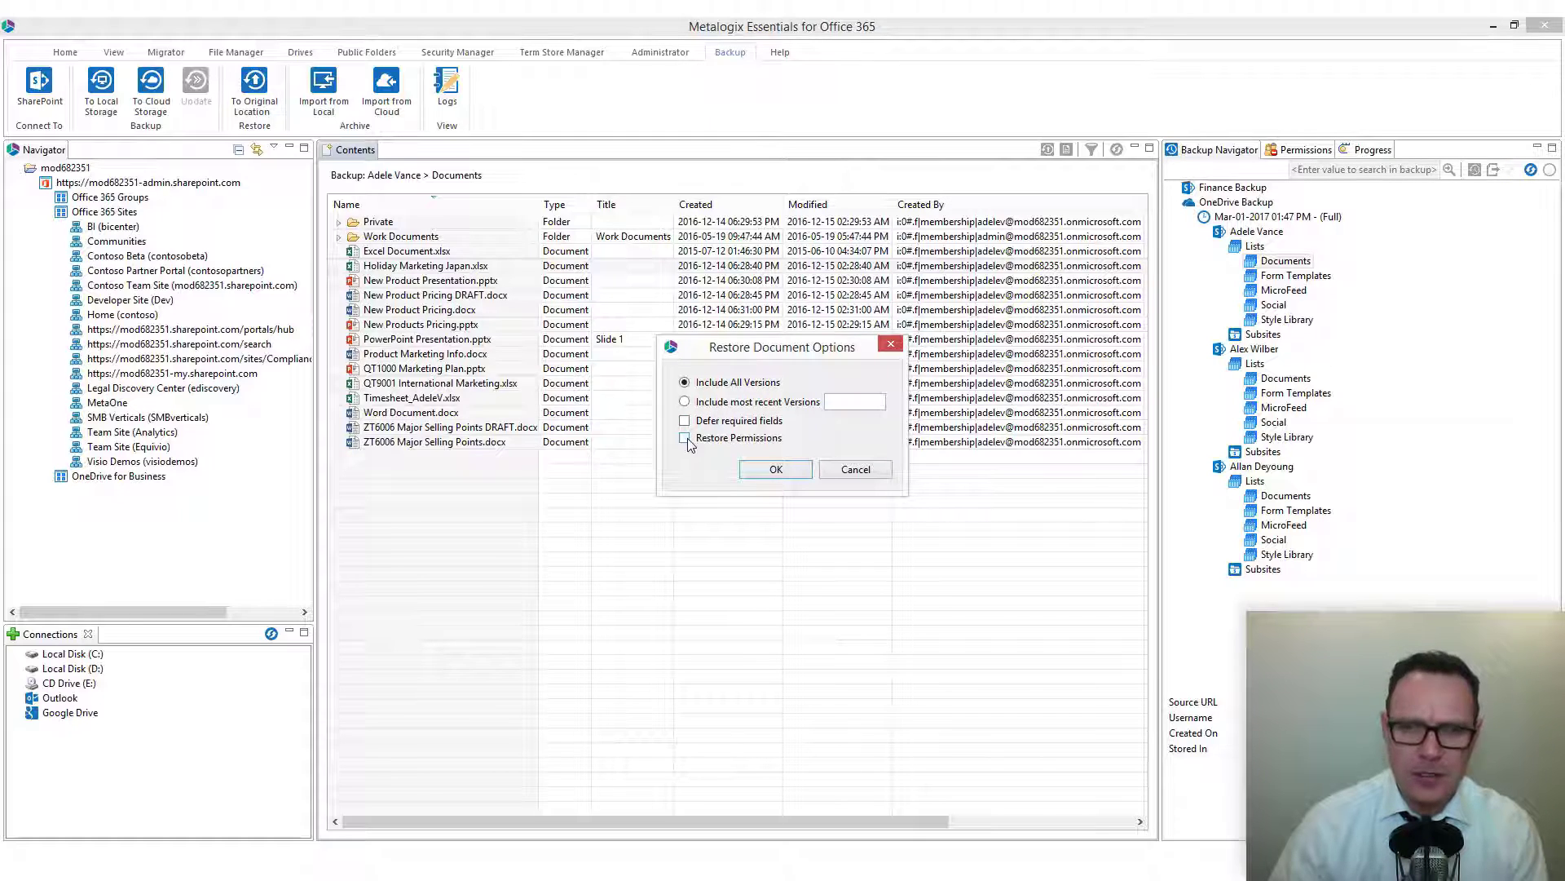
pyautogui.click(856, 470)
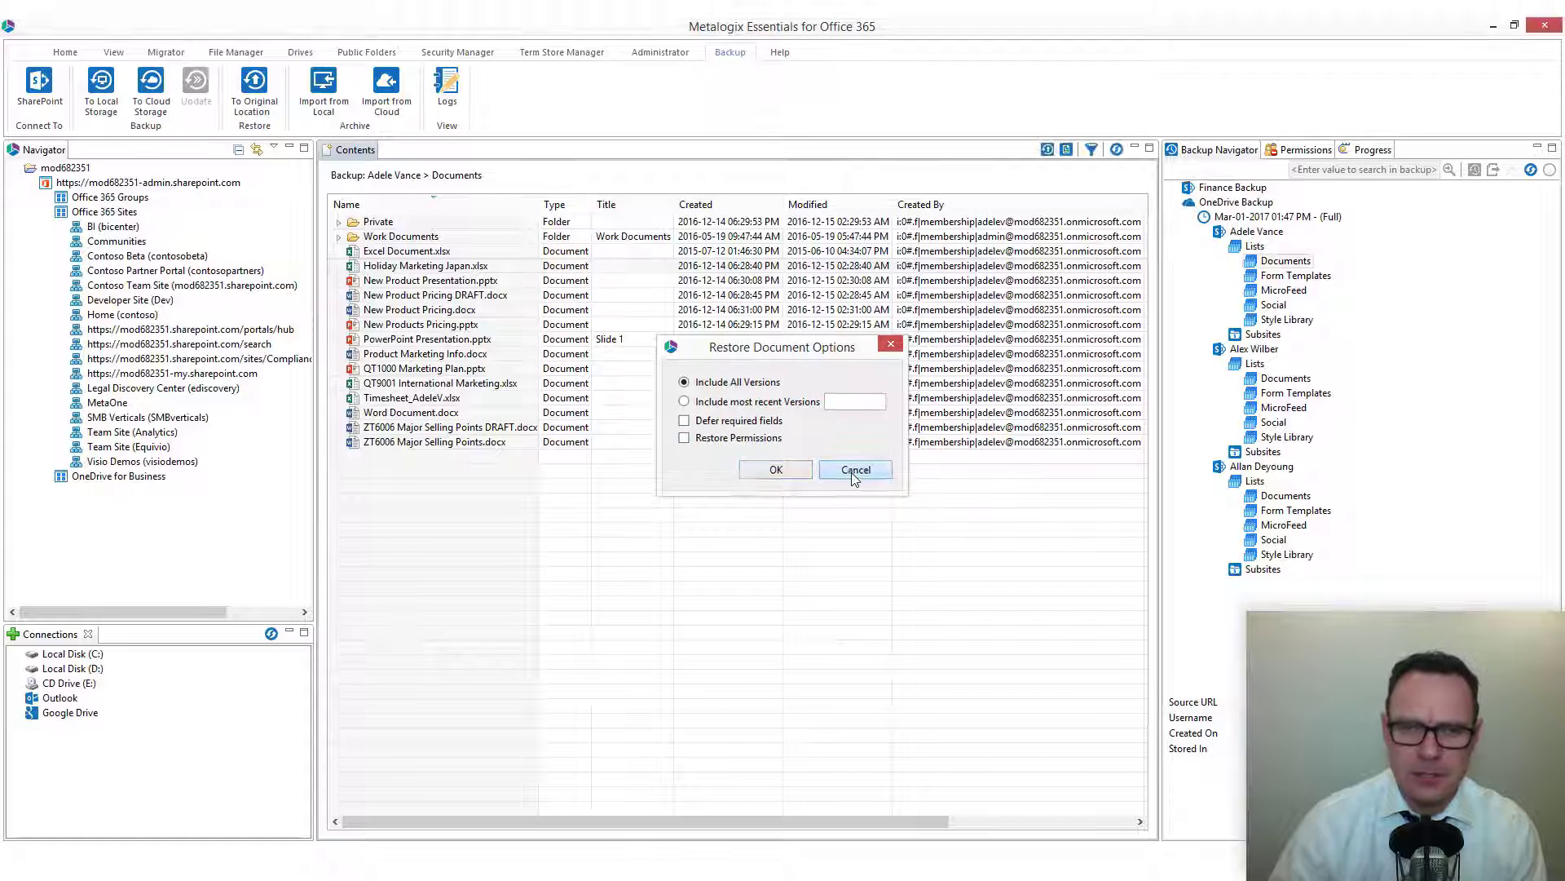
# Copy Holiday Marketing Japan.xlsx from the backup to the buffer and acknowledge the message.
pyautogui.rightClick(401, 267)
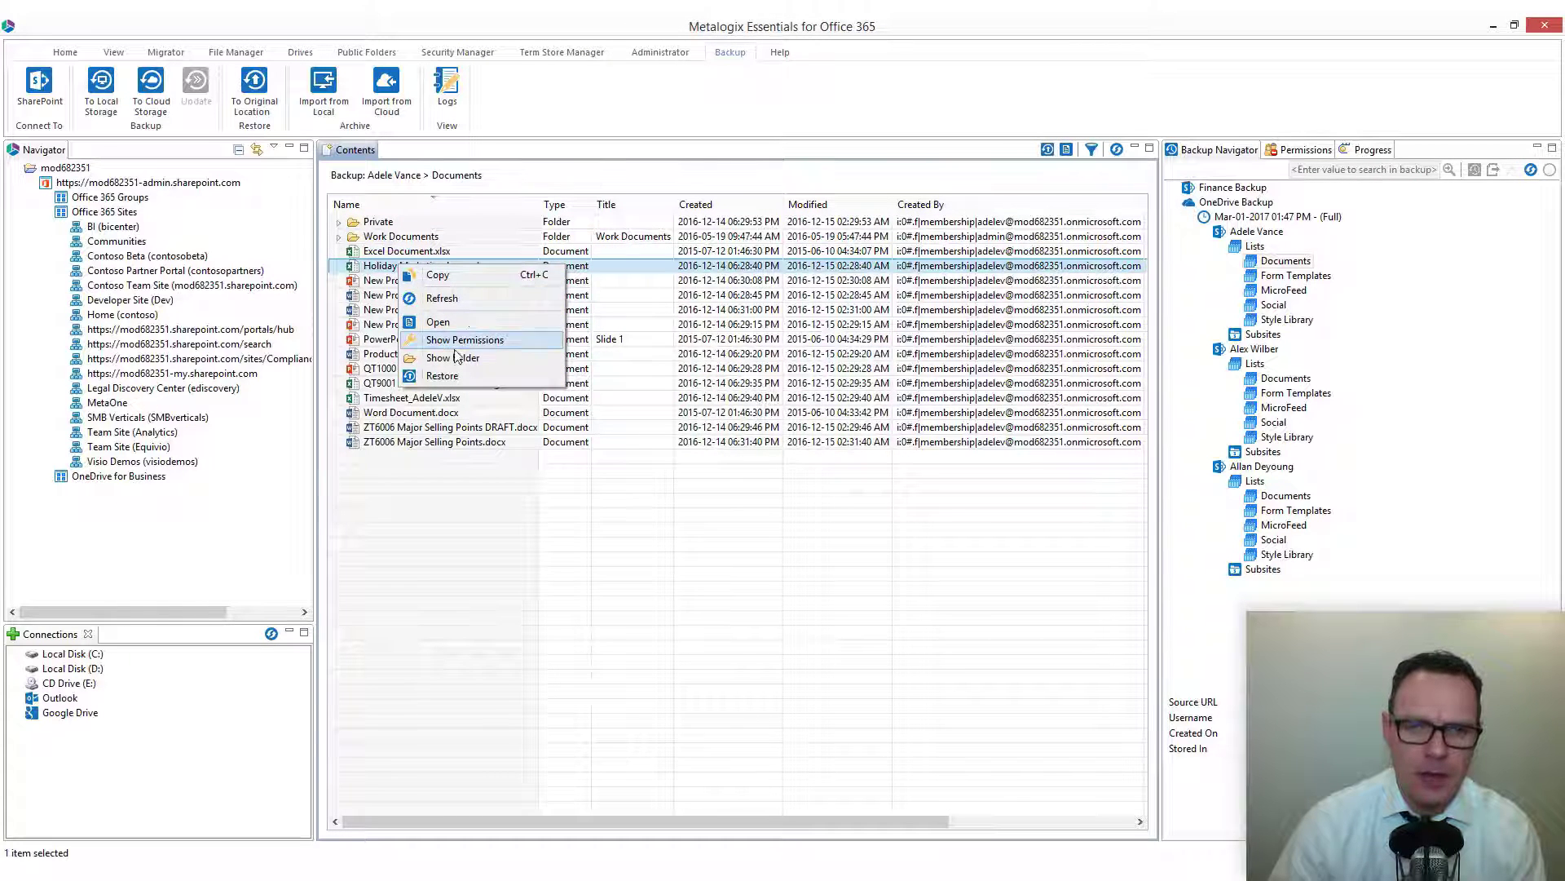
pyautogui.click(440, 274)
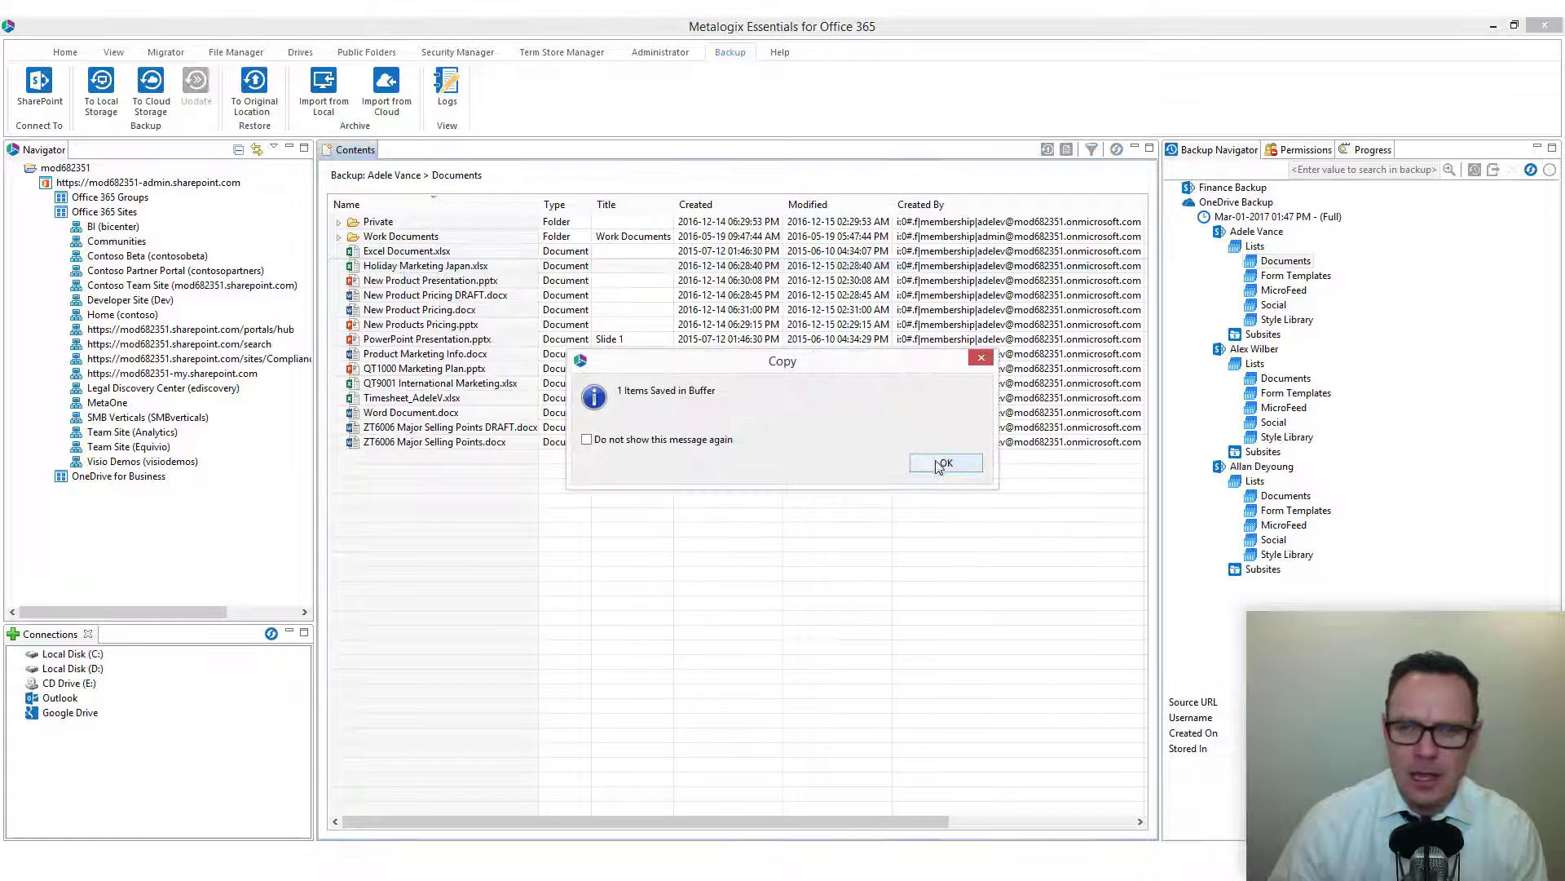
pyautogui.click(944, 462)
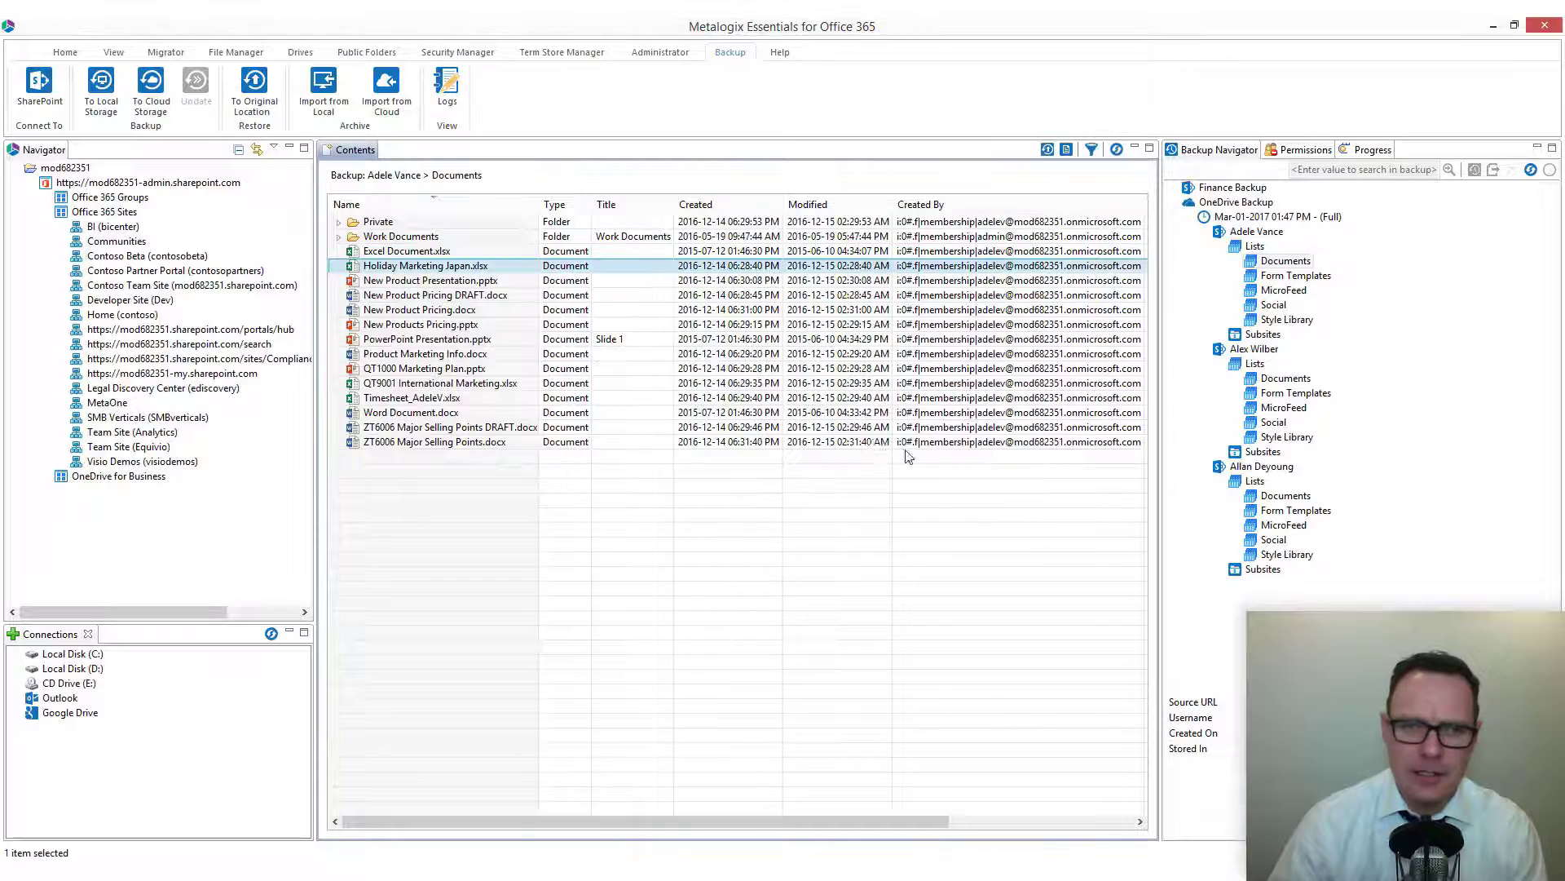
# Expand the MetaOne site down to the Finance Documents library and open its item menu, then dismiss it.
pyautogui.click(65, 403)
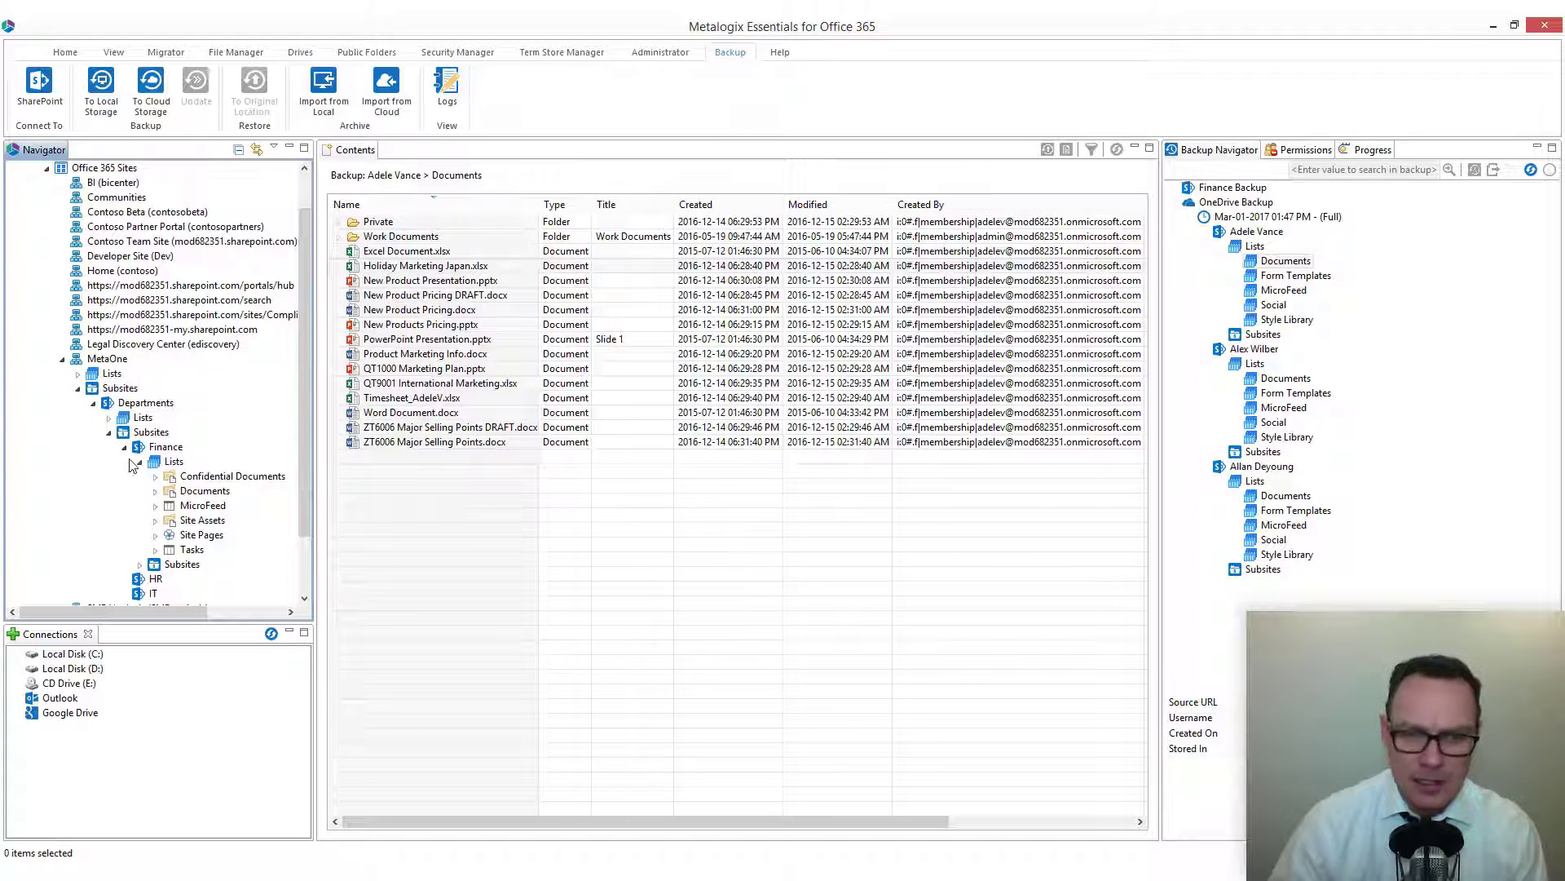
pyautogui.rightClick(211, 498)
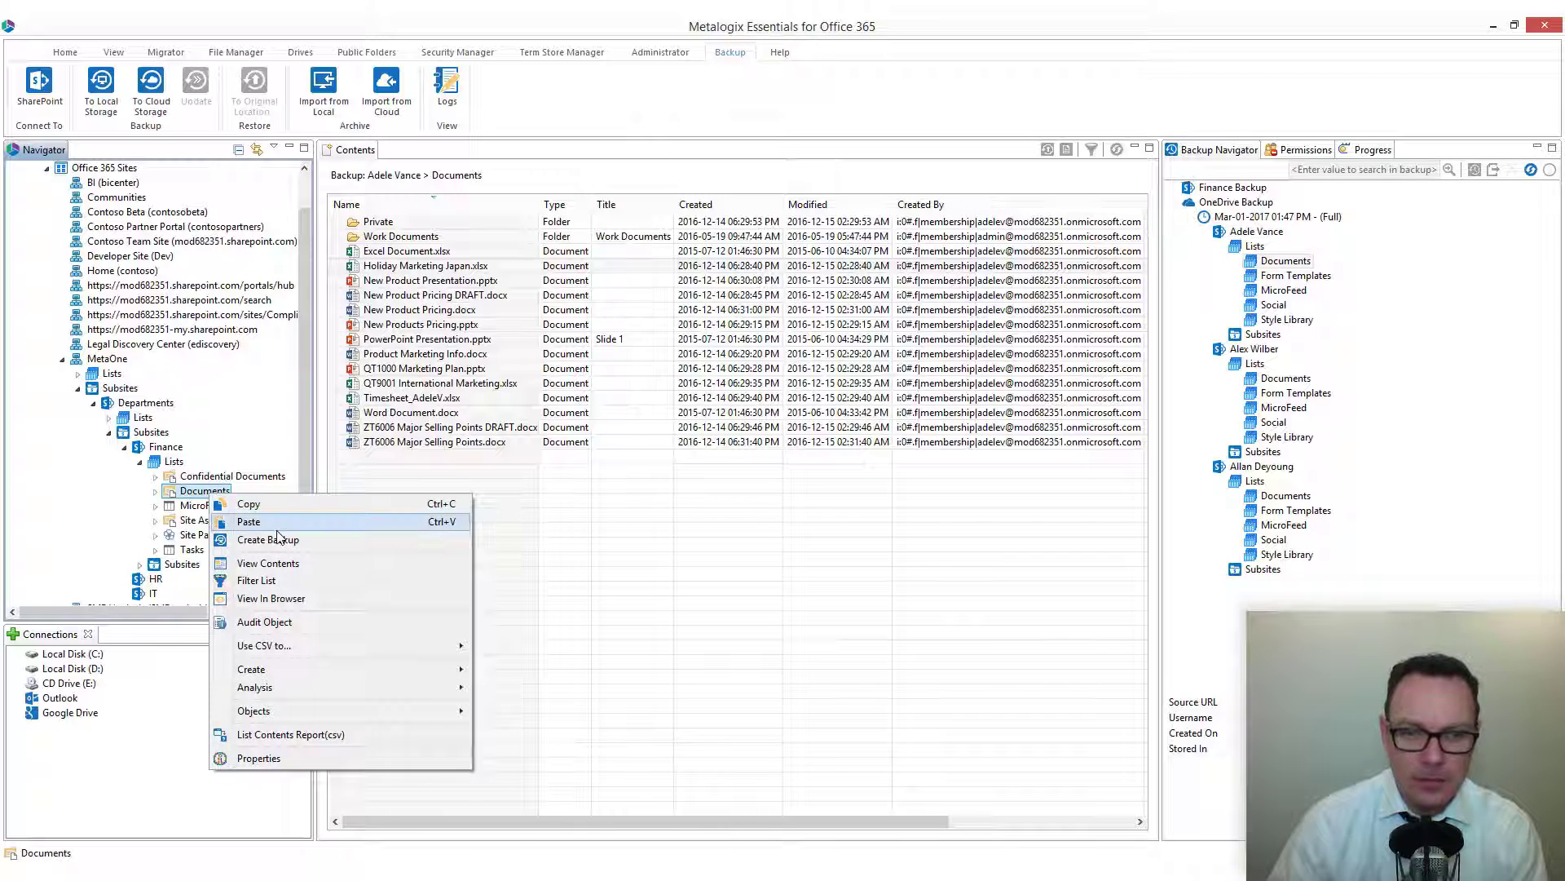
pyautogui.click(665, 499)
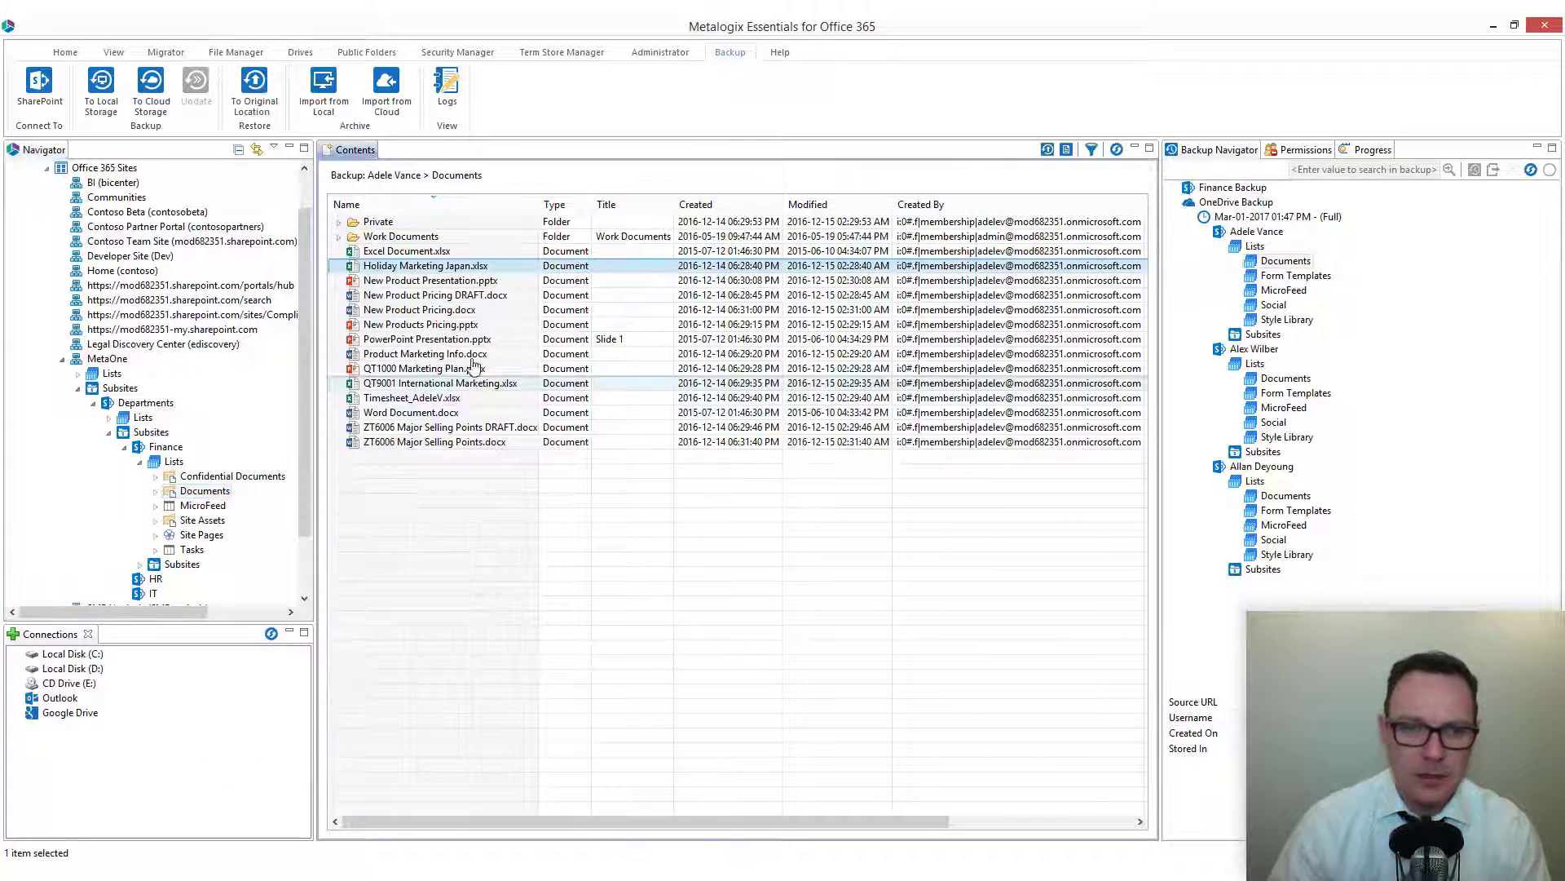
# Review the actions available for selected backup documents, the Work Documents folder and the backed-up Documents list.
pyautogui.keyDown('shift'); pyautogui.click(430, 310); pyautogui.keyUp('shift')
pyautogui.rightClick(430, 309)
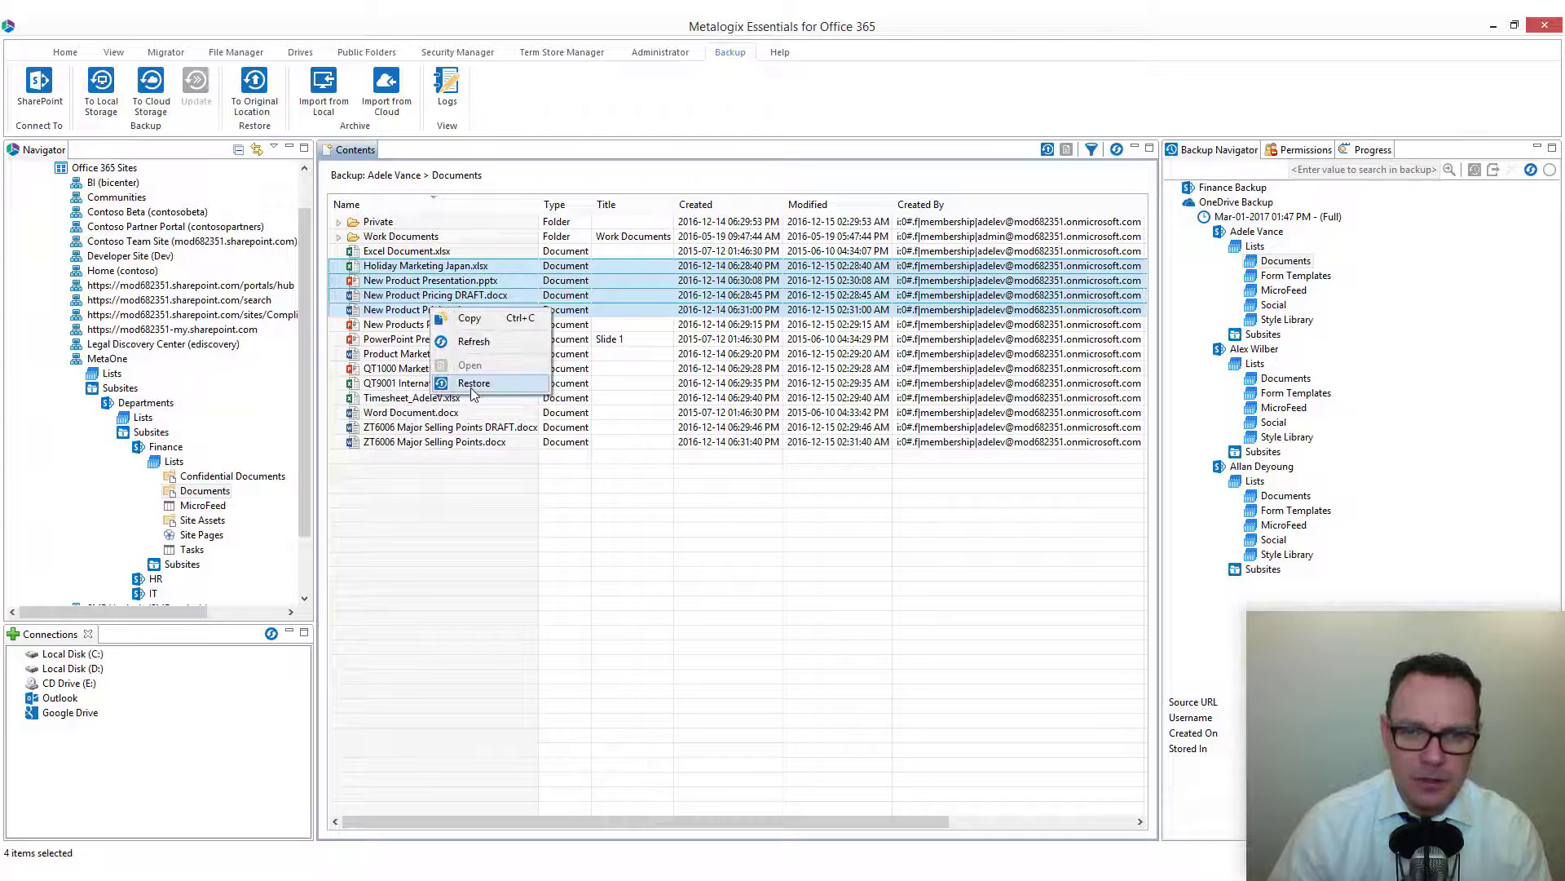
pyautogui.rightClick(400, 238)
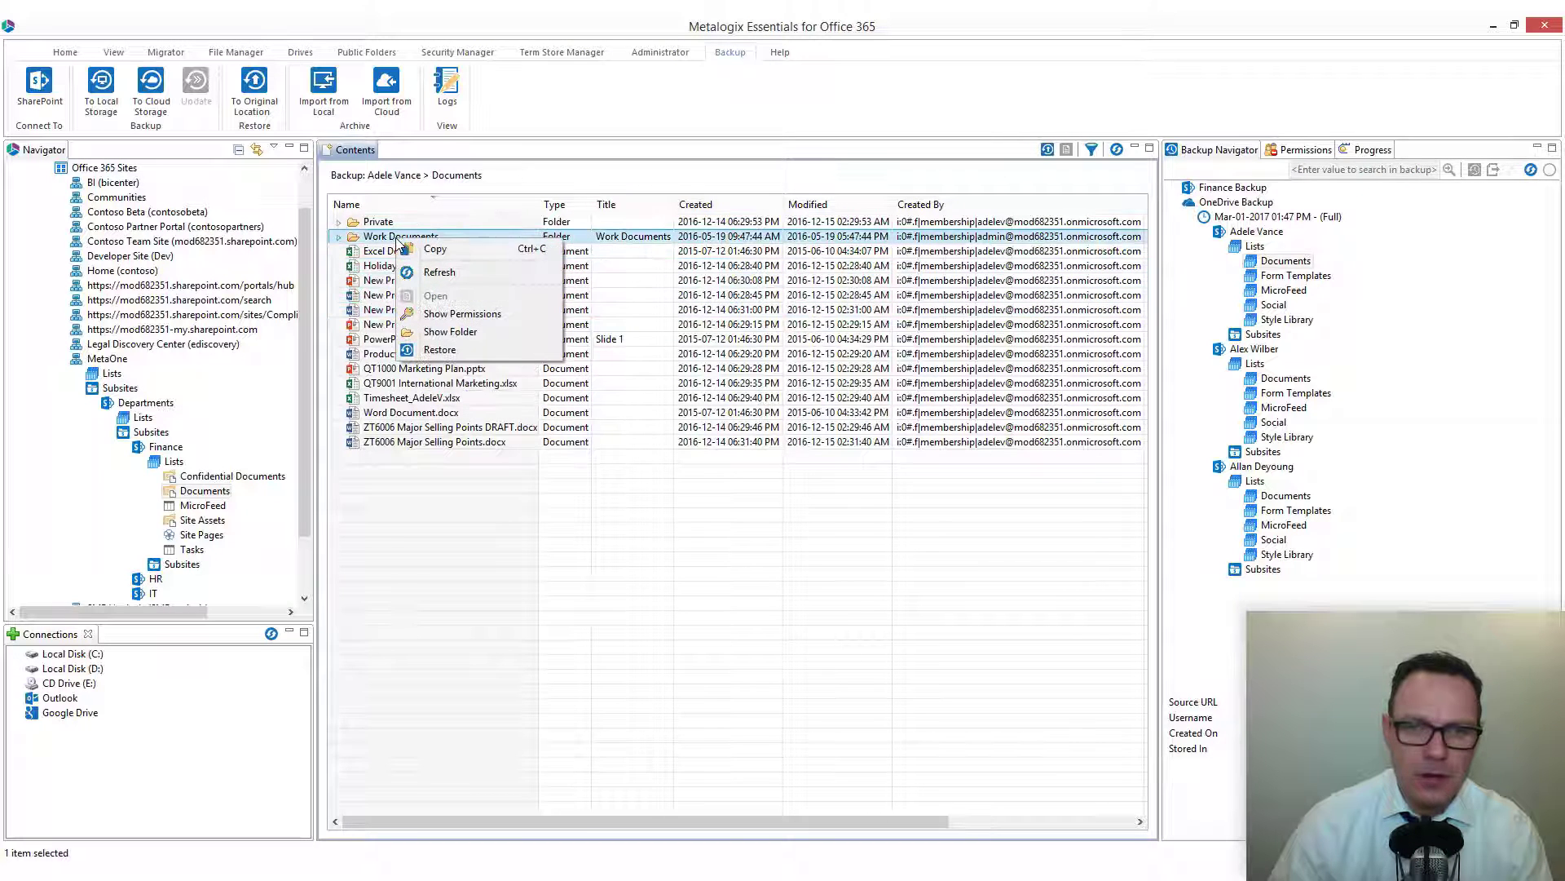
pyautogui.click(581, 564)
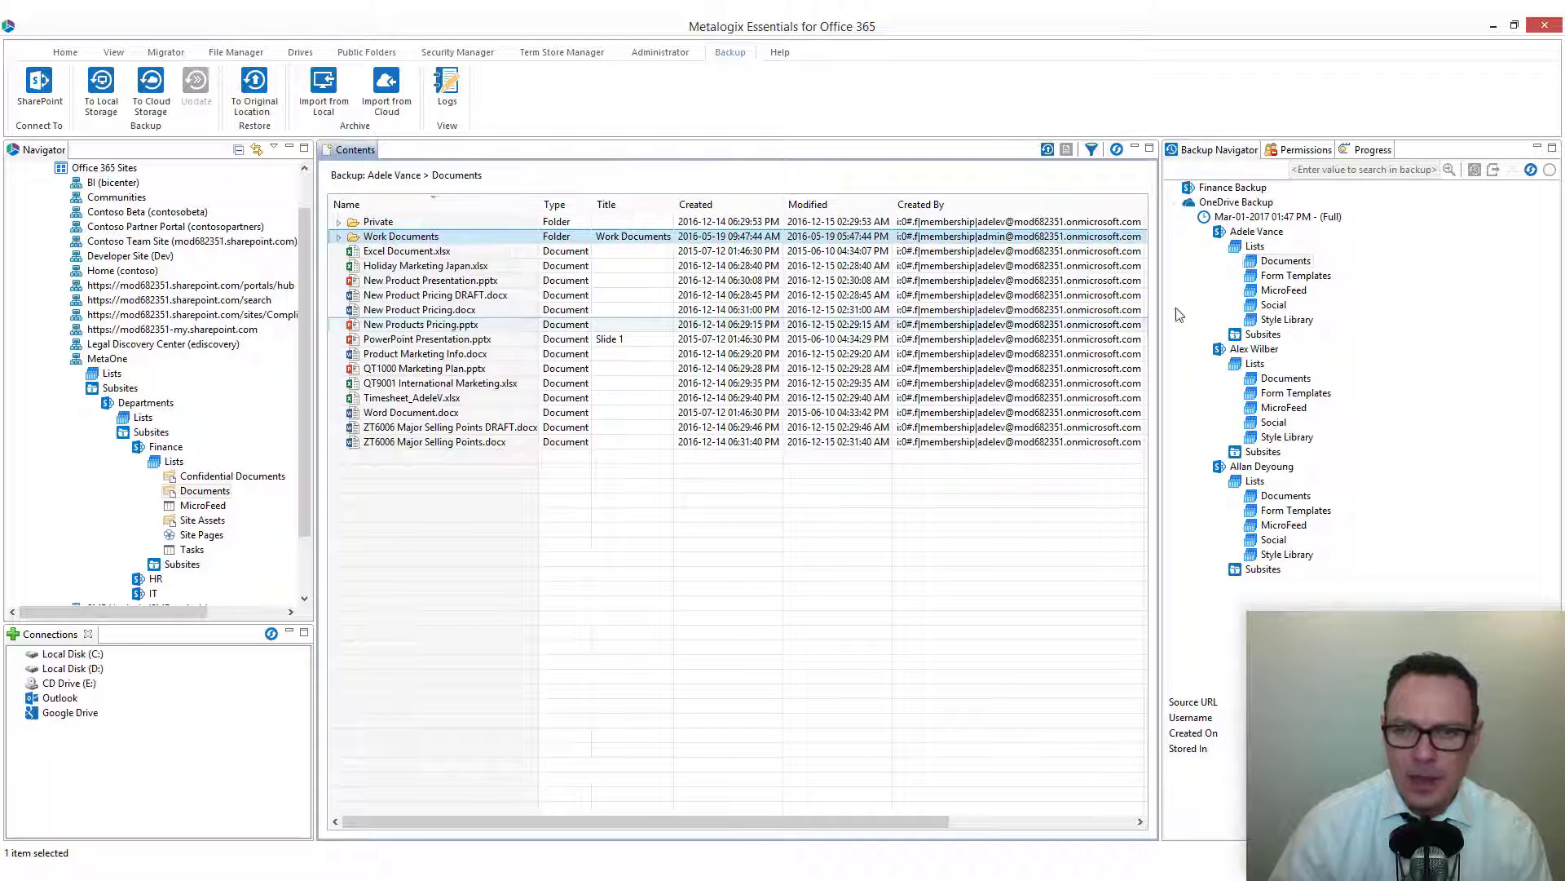
pyautogui.rightClick(1278, 261)
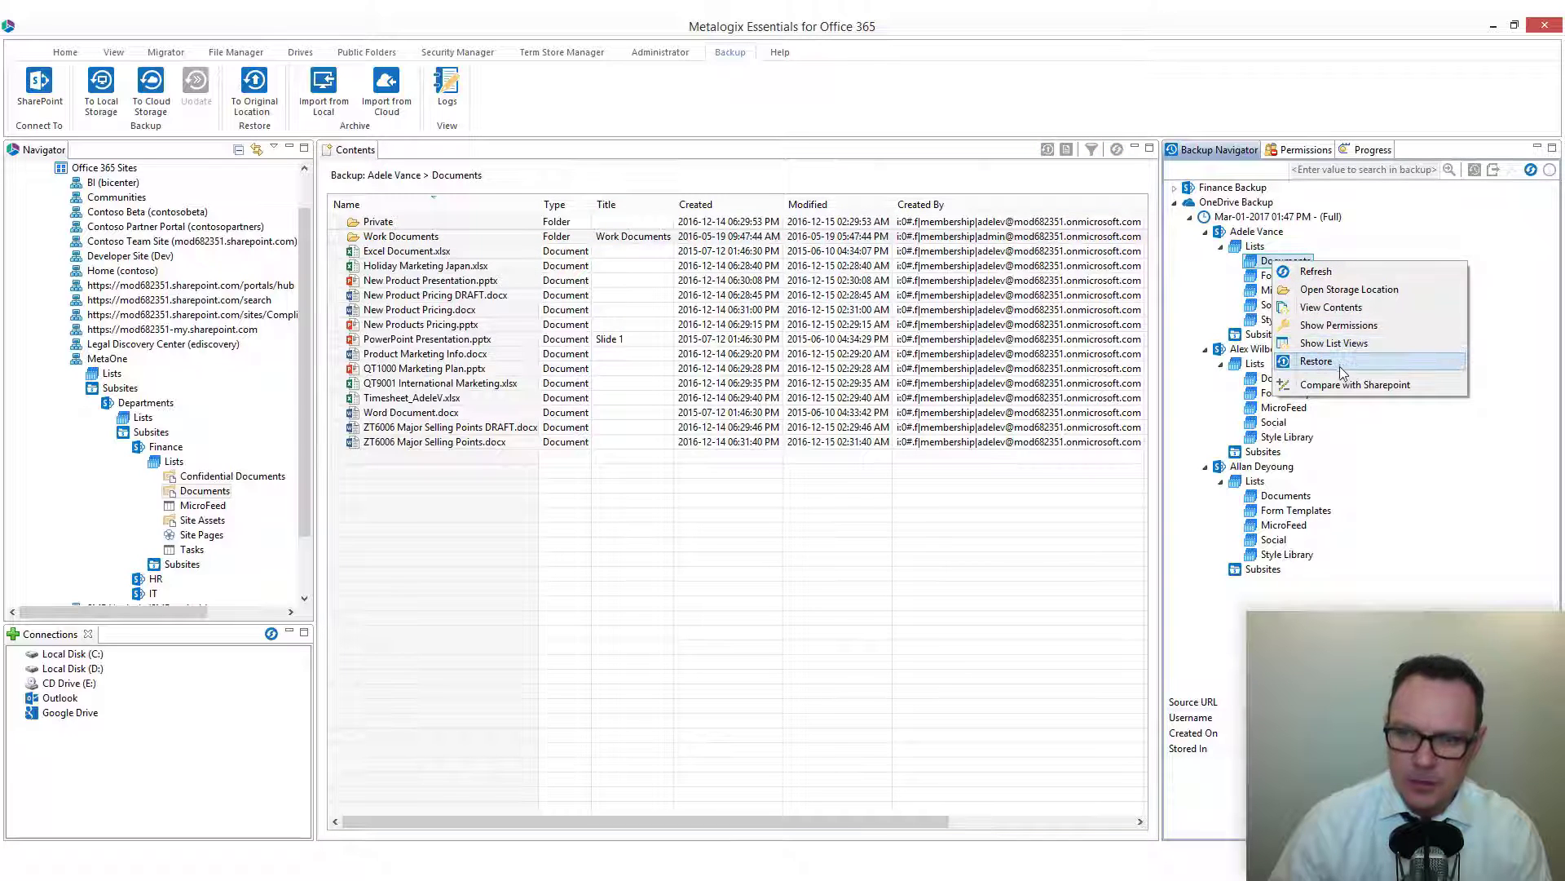
pyautogui.click(972, 528)
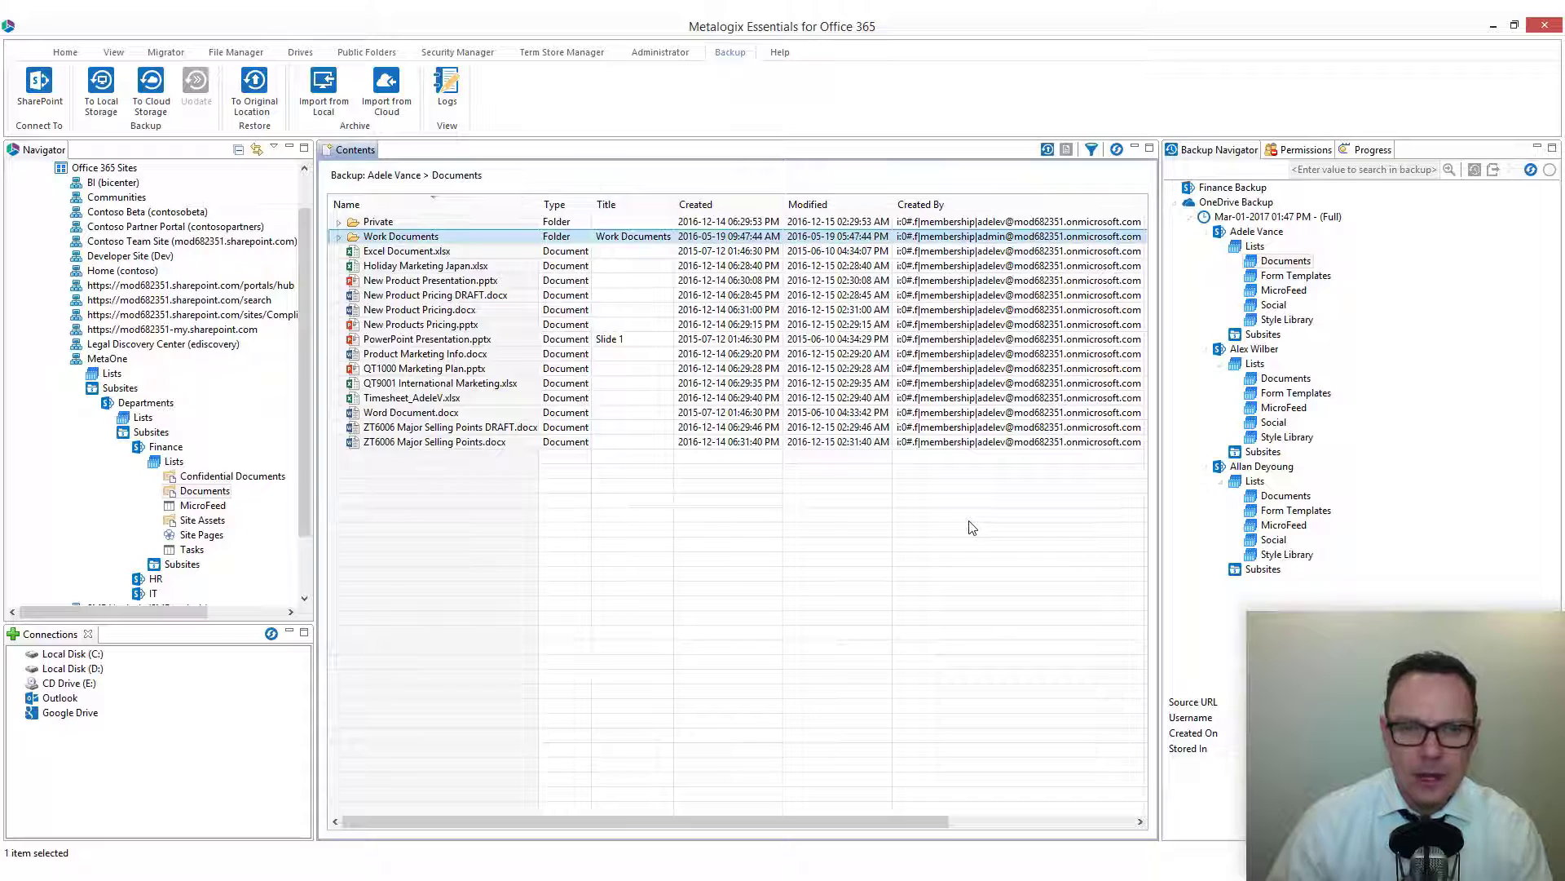